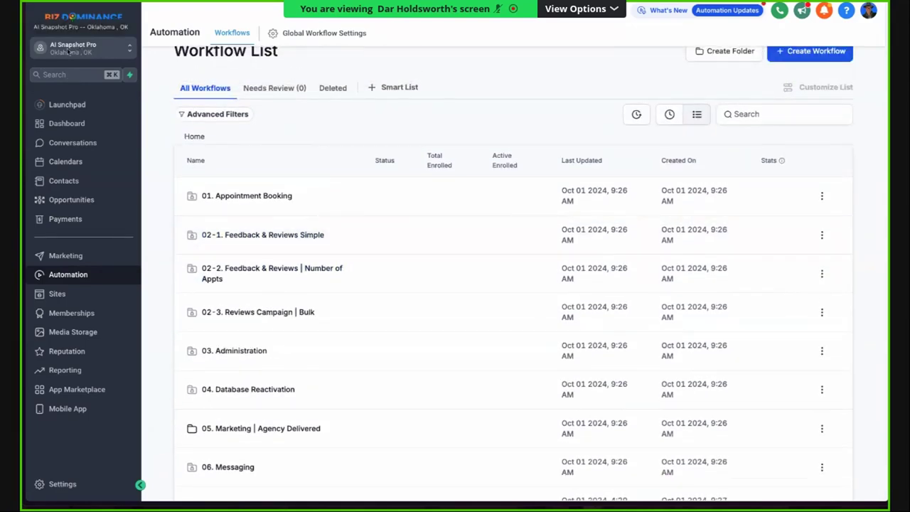
# Look through the workflows in the 01. Appointment Booking and 02-1. Feedback & Reviews Simple folders, returning to the folder list.
pyautogui.click(252, 200)
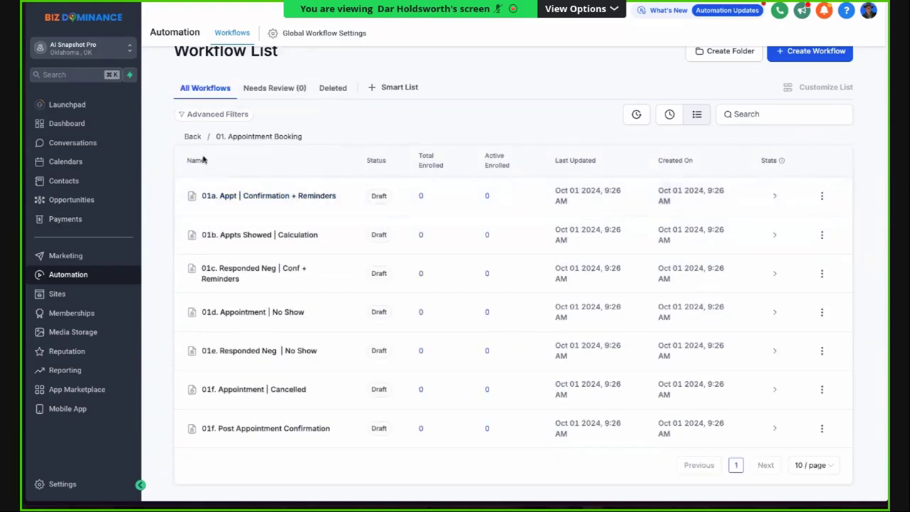
pyautogui.click(191, 137)
pyautogui.click(263, 245)
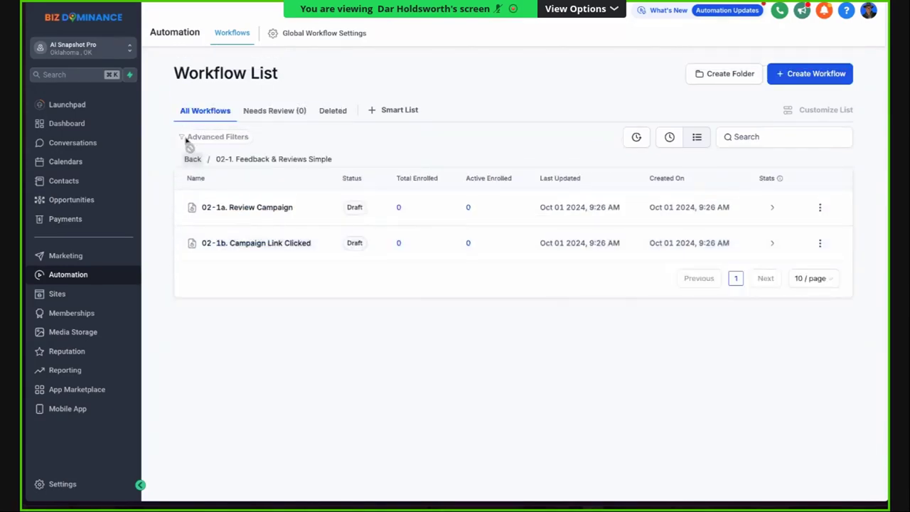
pyautogui.click(192, 158)
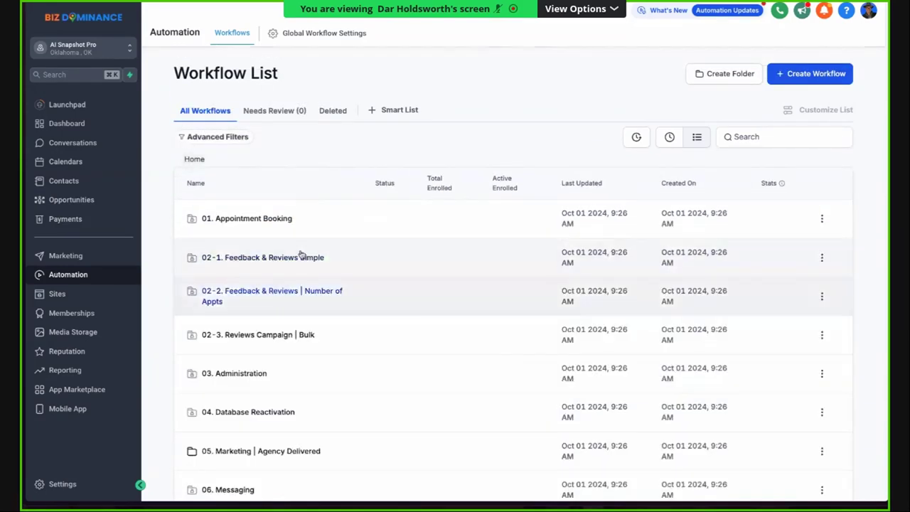
# Open workflow 7b. SMS Conversational AI (With Follow-up) from the 07. AI Conversational Bot folder and examine its branches.
pyautogui.scroll(-3, 284, 234)
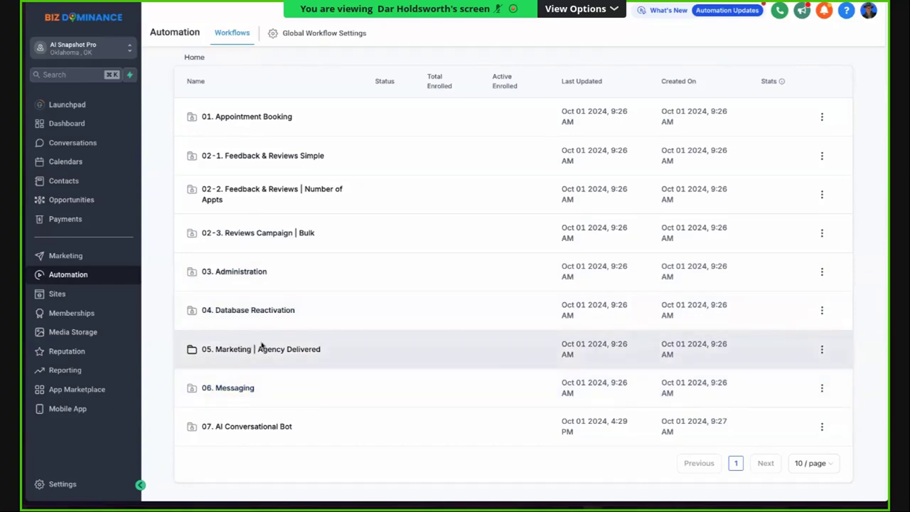
pyautogui.click(240, 433)
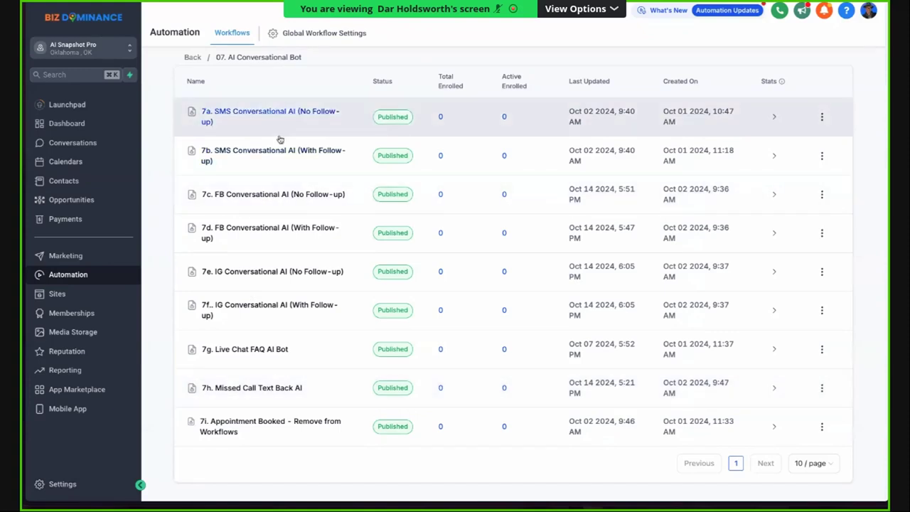
pyautogui.click(264, 153)
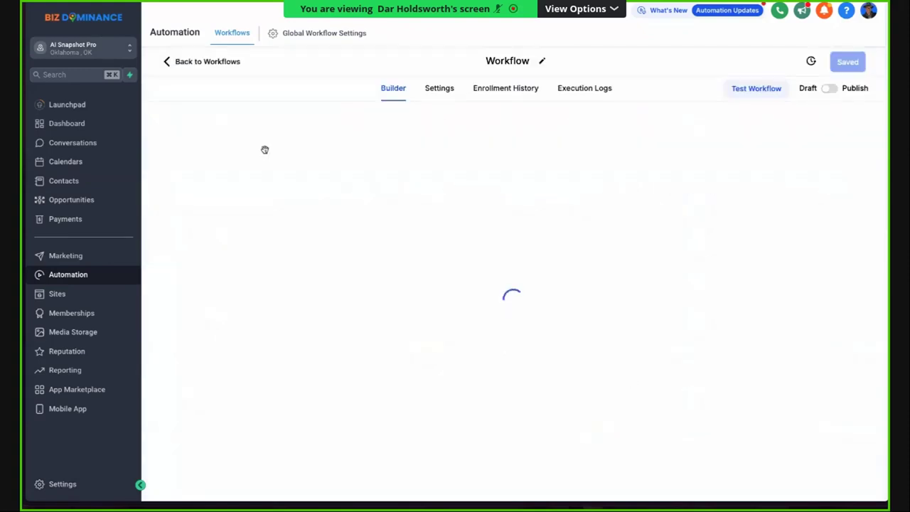
pyautogui.scroll(-2, 416, 180)
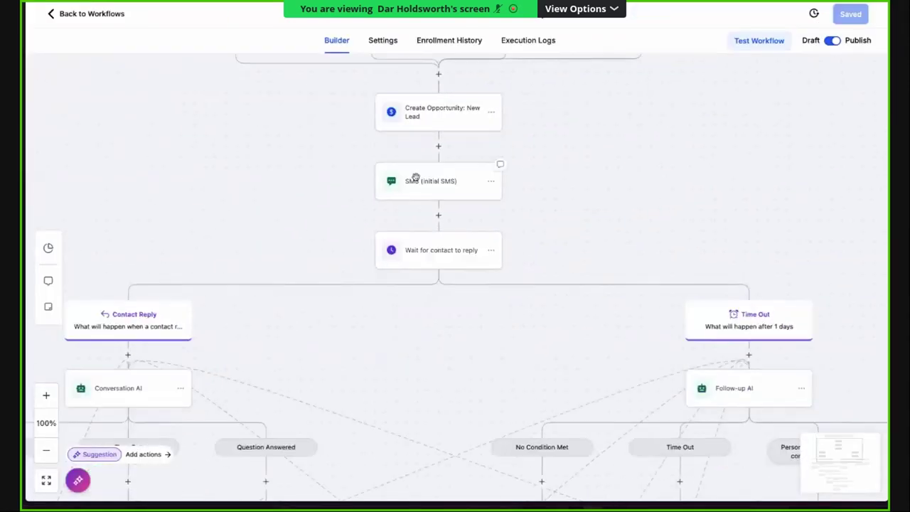
pyautogui.scroll(-4, 417, 180)
pyautogui.hscroll(-2, 416, 181)
pyautogui.scroll(-2, 416, 180)
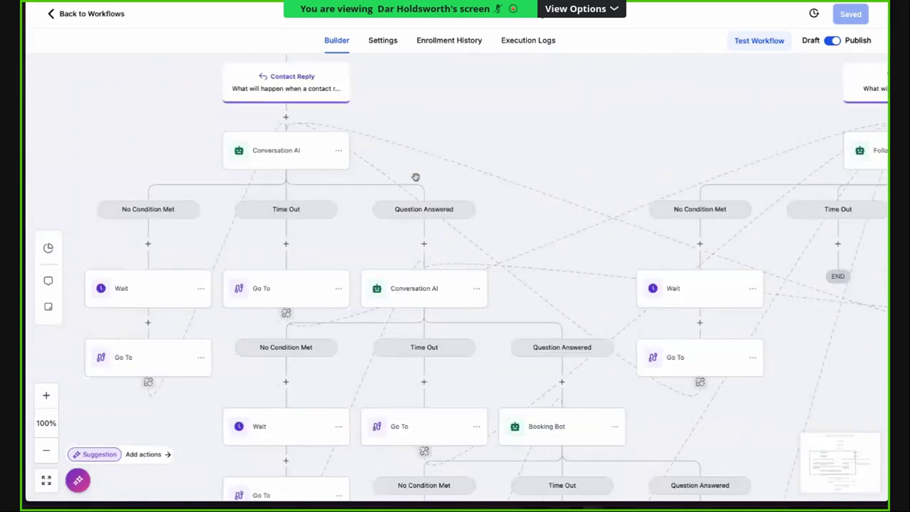
# Review the settings of the first Conversation AI action under Contact Reply and return to the workflow list.
pyautogui.scroll(1, 427, 181)
pyautogui.click(294, 164)
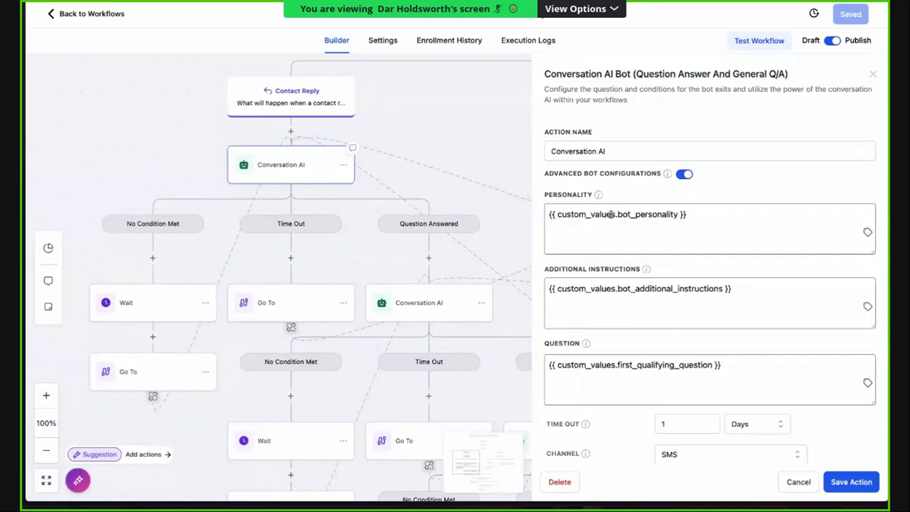
pyautogui.scroll(-1, 640, 246)
pyautogui.scroll(-1, 640, 246)
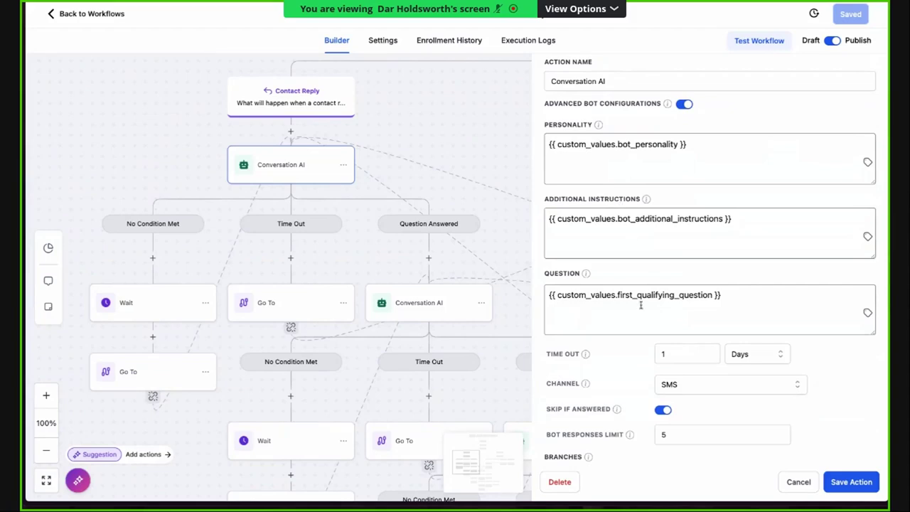
pyautogui.scroll(-3, 640, 304)
pyautogui.scroll(5, 643, 285)
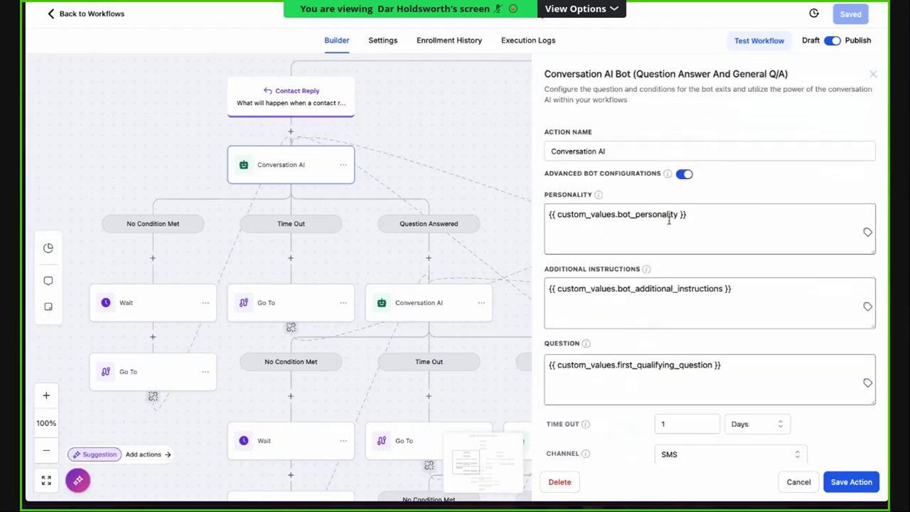
pyautogui.click(76, 13)
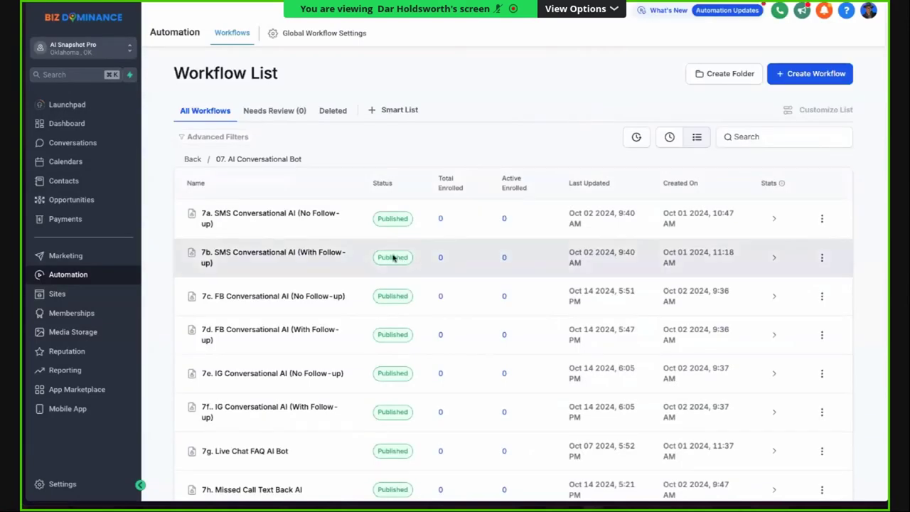
# Open the Custom Values page in the account settings.
pyautogui.click(60, 484)
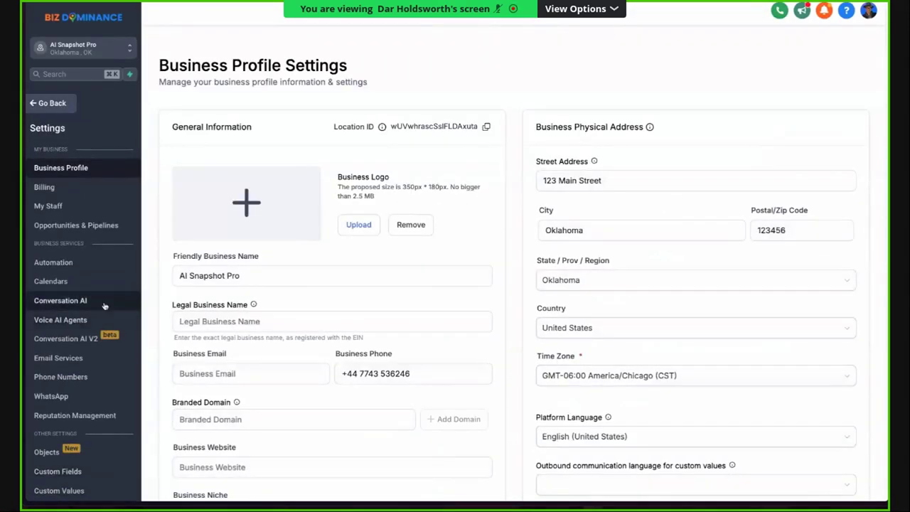
pyautogui.scroll(-5, 104, 309)
pyautogui.scroll(-1, 104, 306)
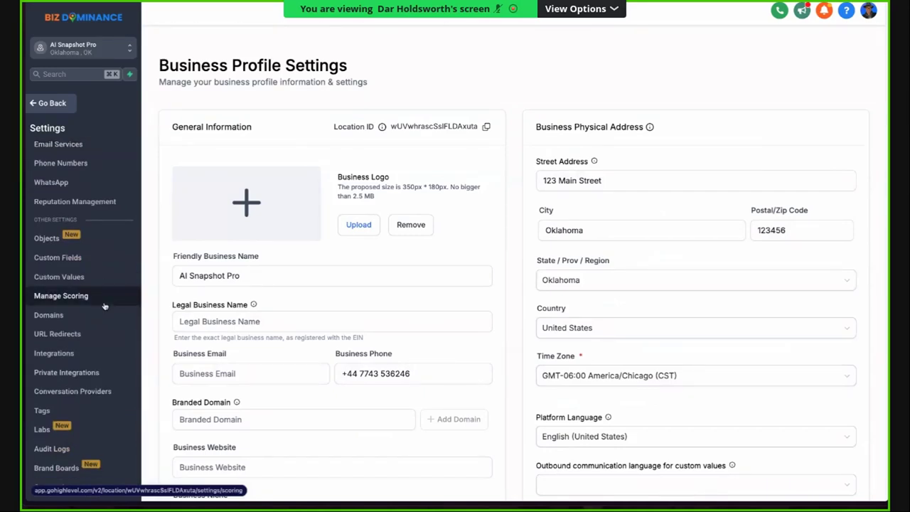
pyautogui.click(59, 277)
pyautogui.scroll(-1, 359, 285)
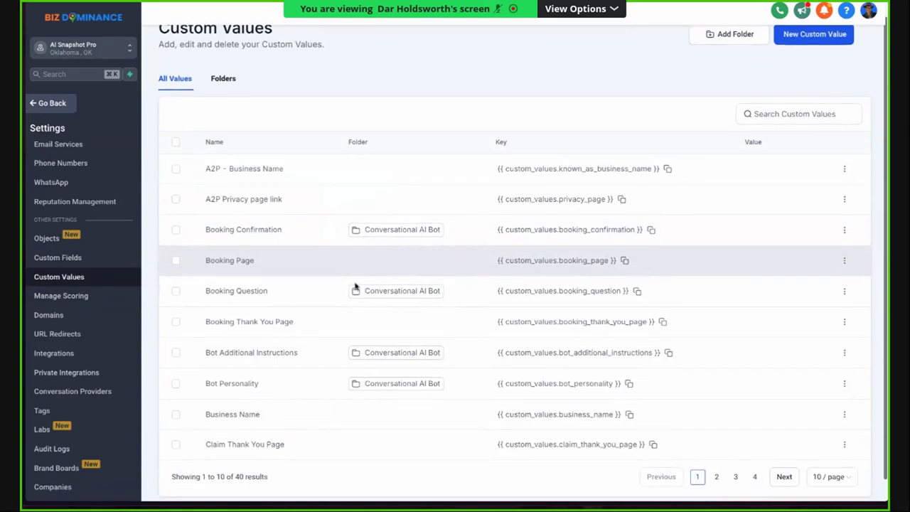
# Open the Conversational AI Bot folder of custom values and review its entries.
pyautogui.scroll(1, 252, 144)
pyautogui.click(223, 97)
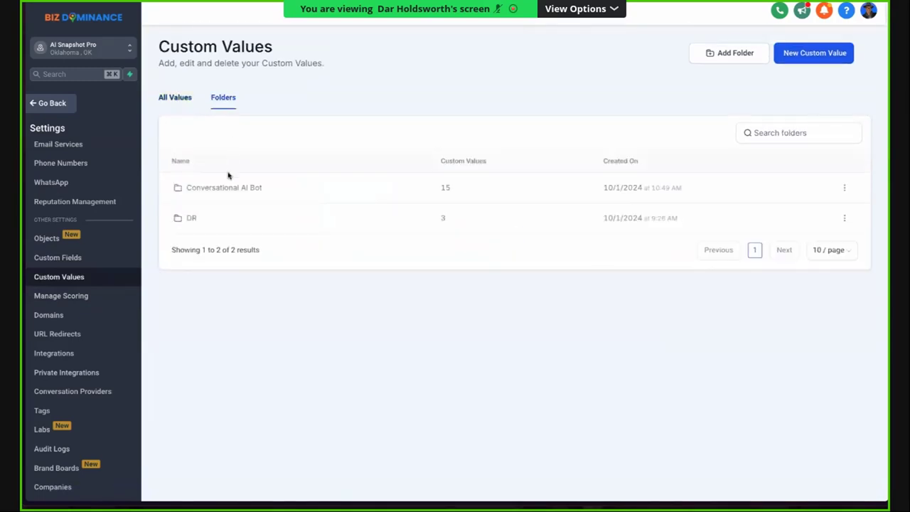
pyautogui.click(235, 187)
pyautogui.scroll(-2, 284, 284)
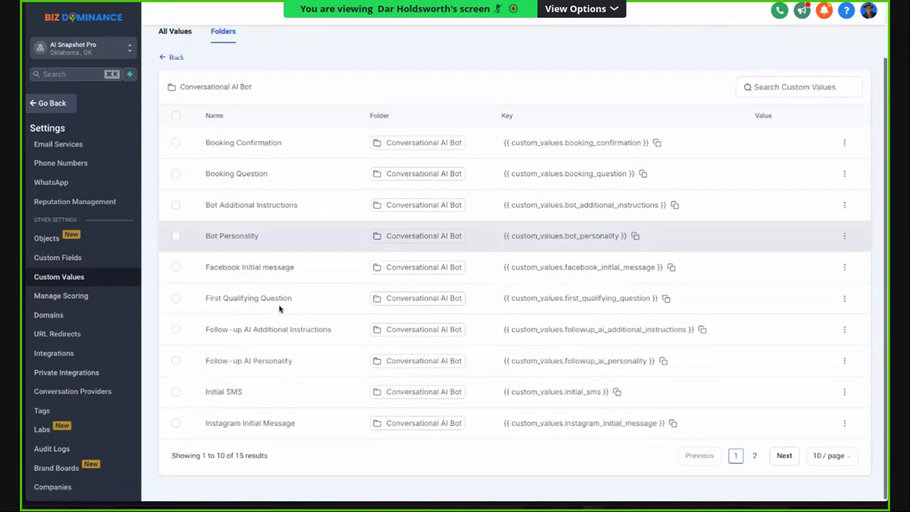
pyautogui.scroll(1, 279, 308)
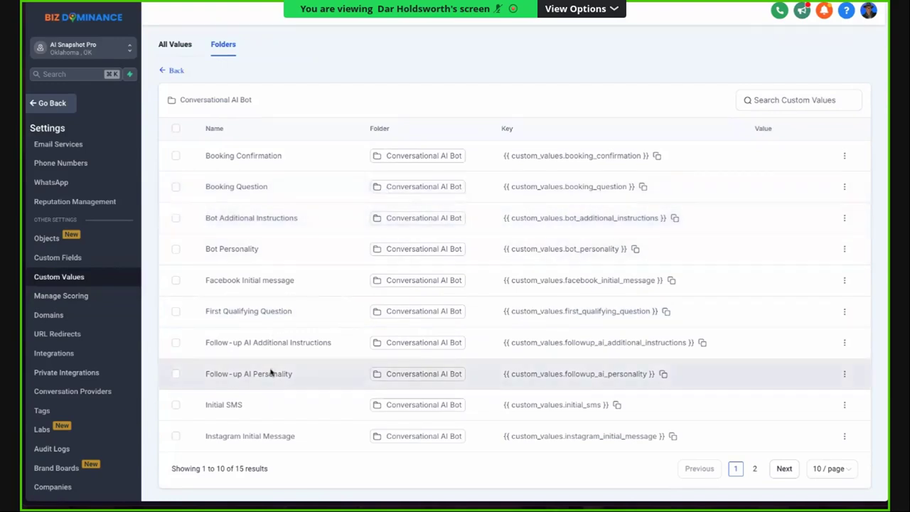
pyautogui.scroll(2, 270, 320)
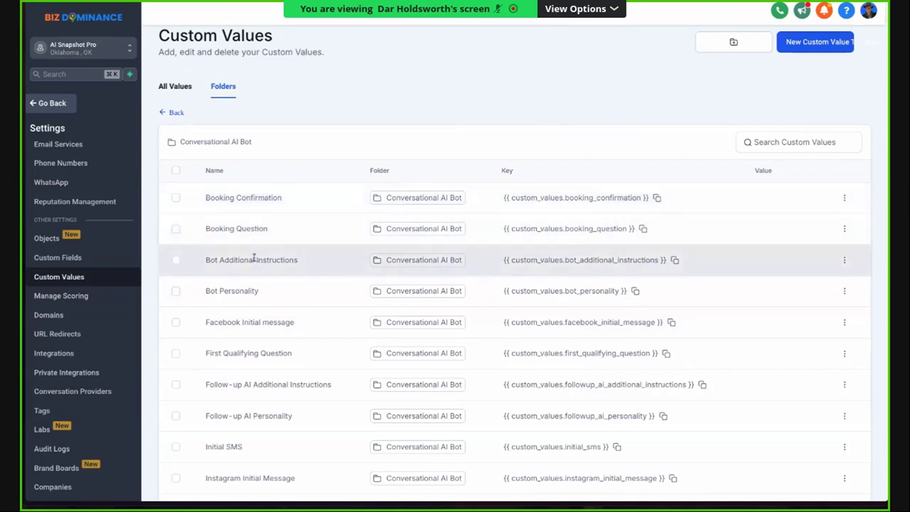
pyautogui.scroll(-2, 271, 263)
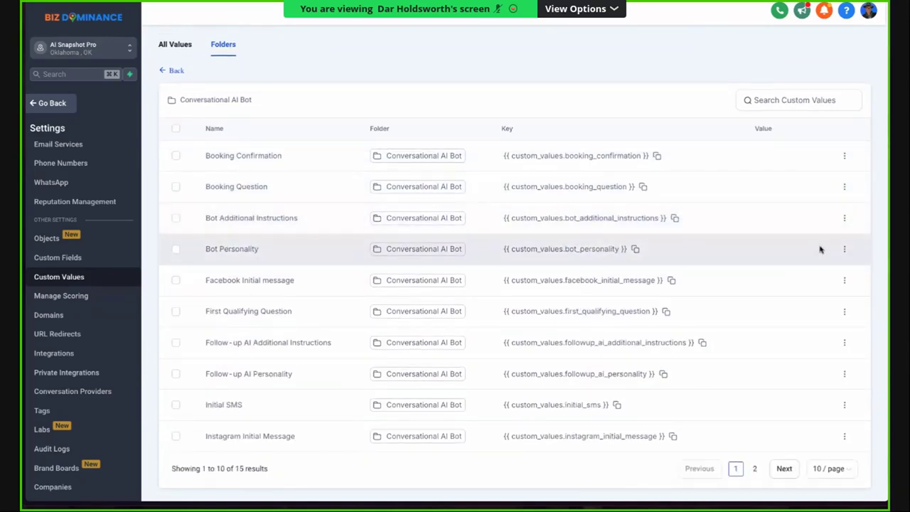
# Inspect the edit form of the Bot Personality custom value and close it.
pyautogui.click(843, 249)
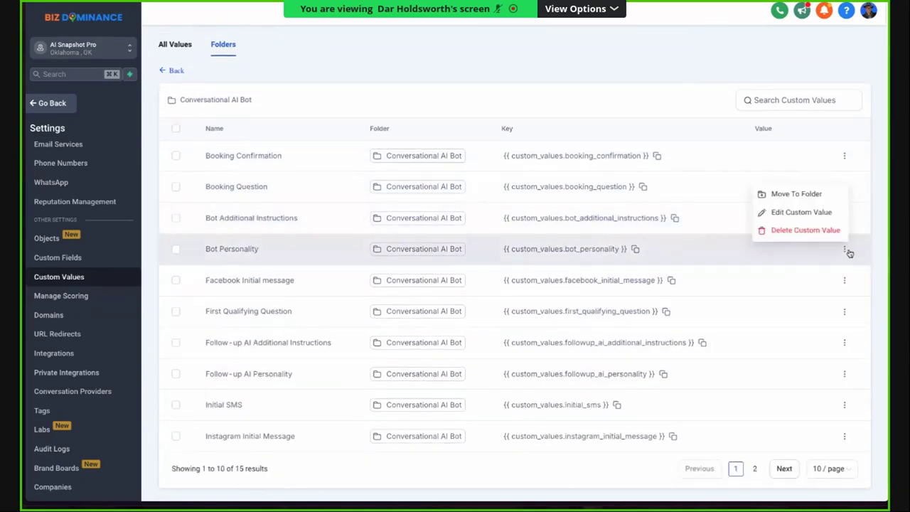
pyautogui.click(796, 213)
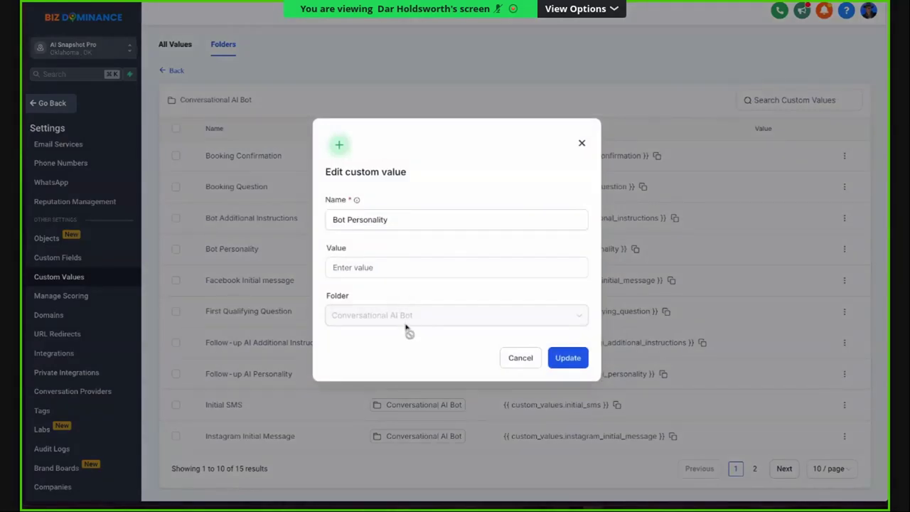
pyautogui.click(415, 273)
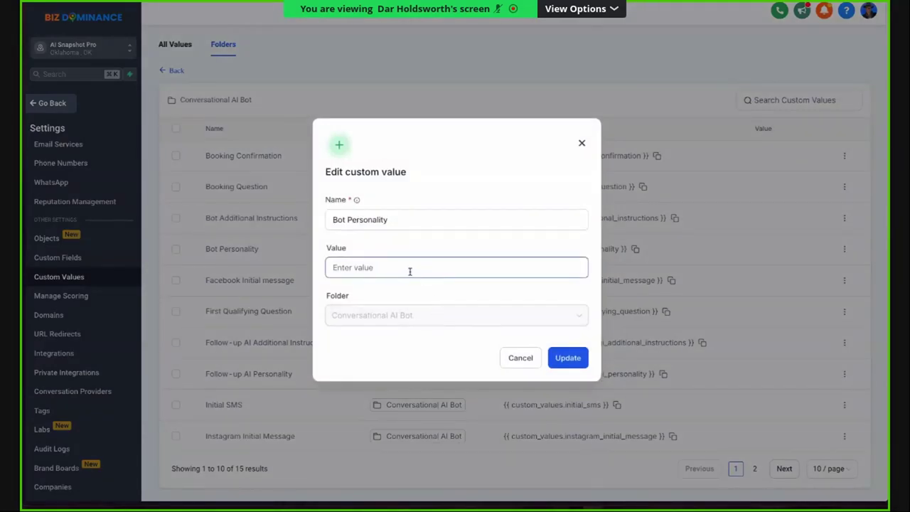
pyautogui.click(377, 268)
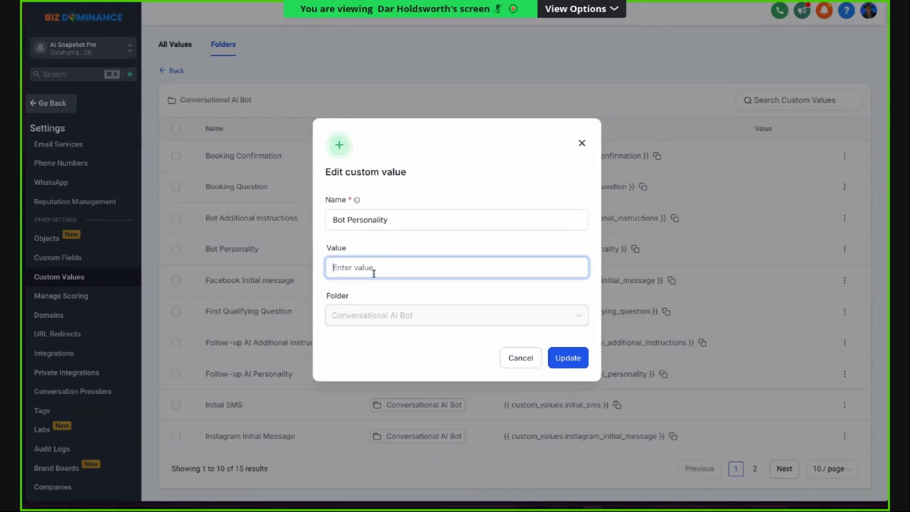
pyautogui.click(581, 143)
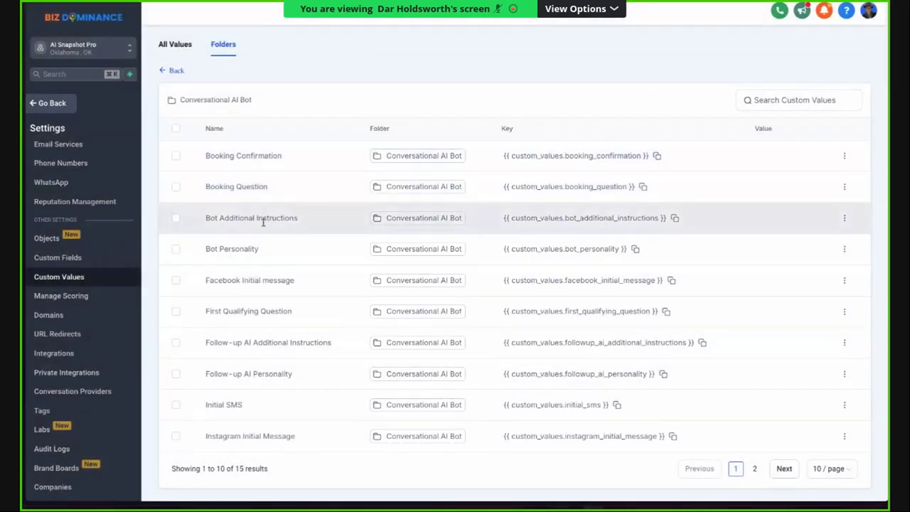
# Leave the settings and open workflow 7a. SMS Conversational AI (No Follow-up) in the 07. AI Conversational Bot folder.
pyautogui.scroll(2, 282, 386)
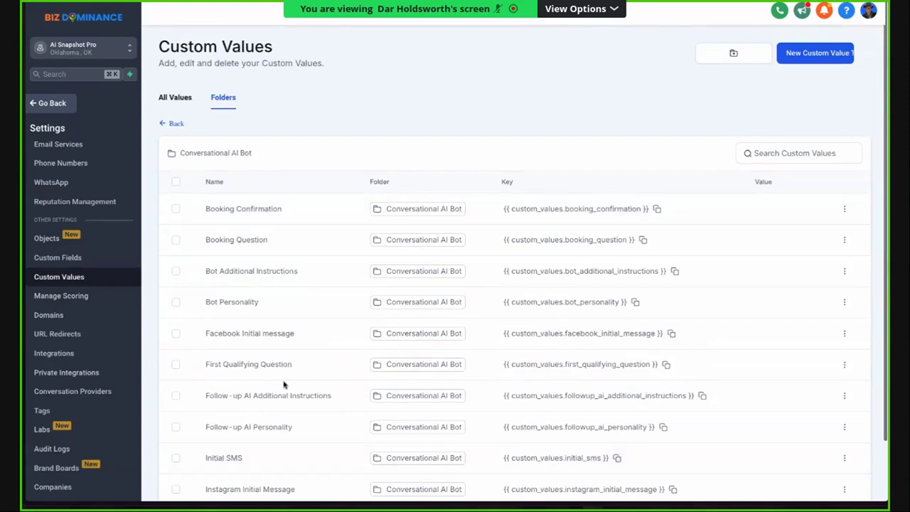
pyautogui.click(172, 123)
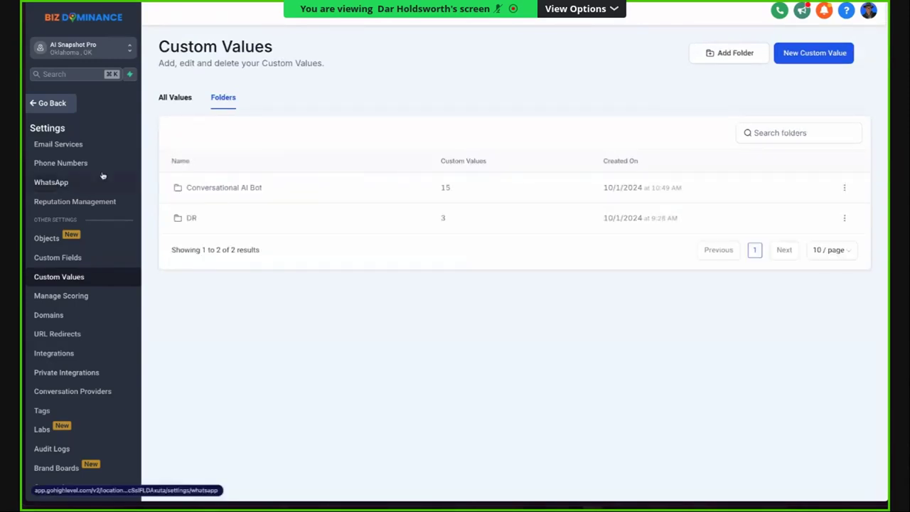
pyautogui.click(48, 103)
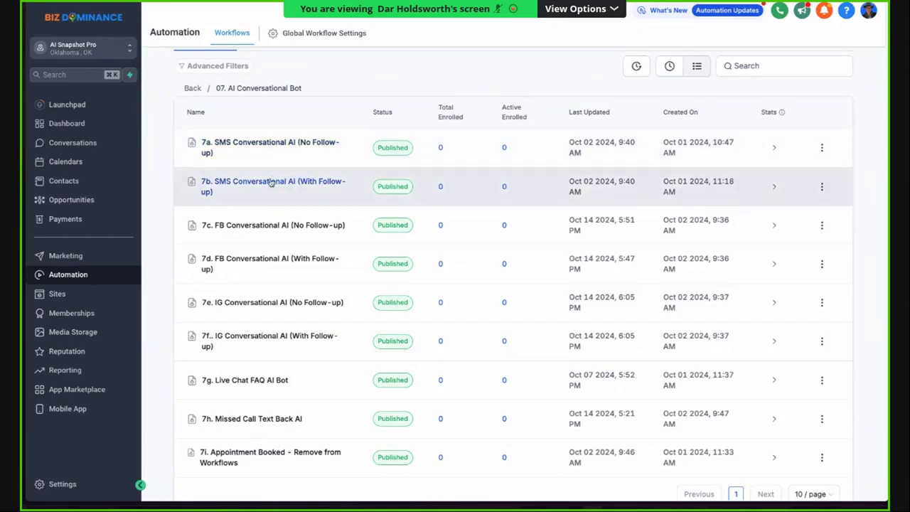
pyautogui.click(275, 183)
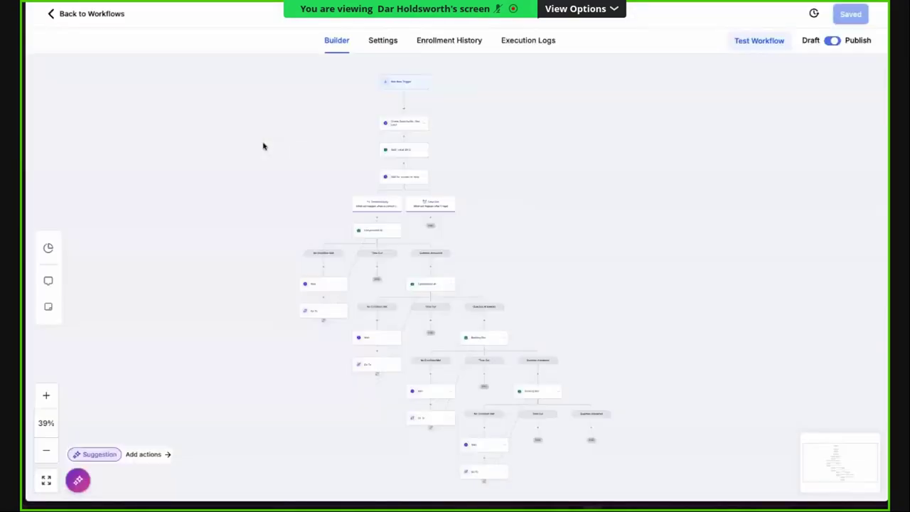
# Examine the workflow's Facebook Lead Form Submitted, Form Submitted and TikTok Form Submitted triggers.
pyautogui.click(273, 89)
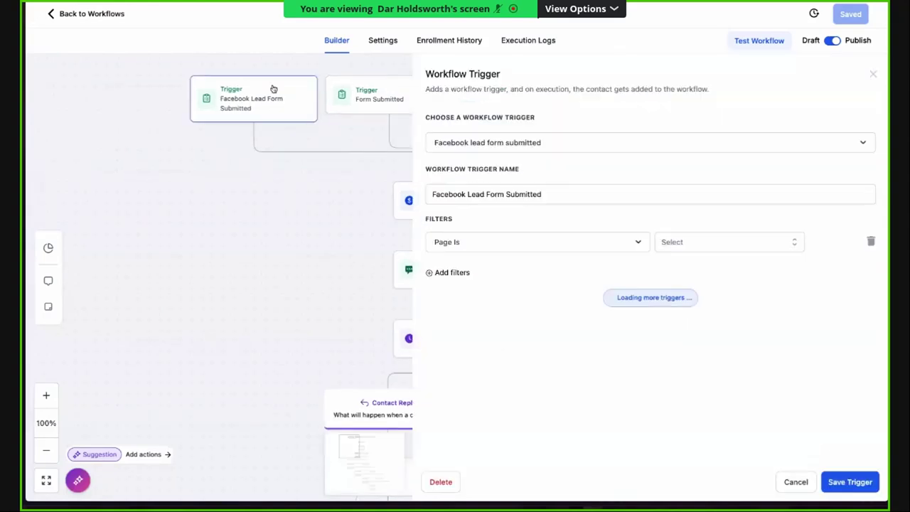
pyautogui.click(347, 114)
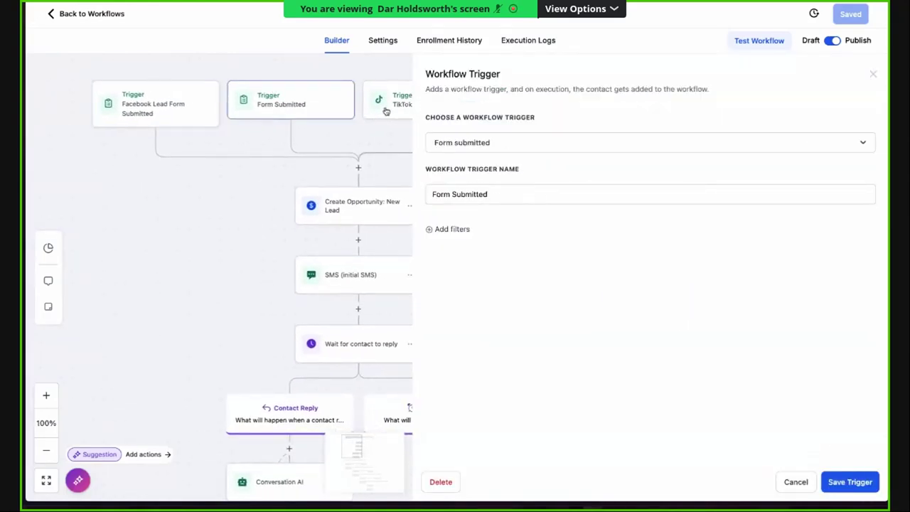
pyautogui.click(376, 108)
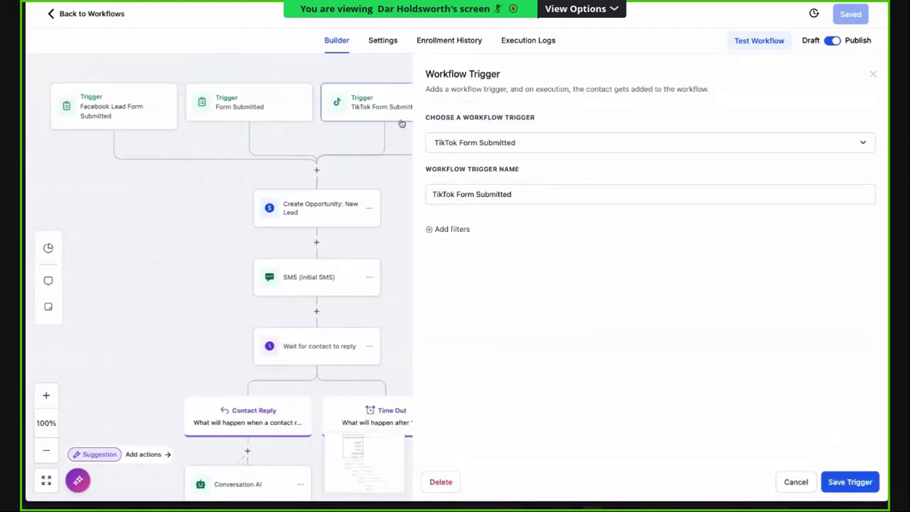
pyautogui.click(249, 97)
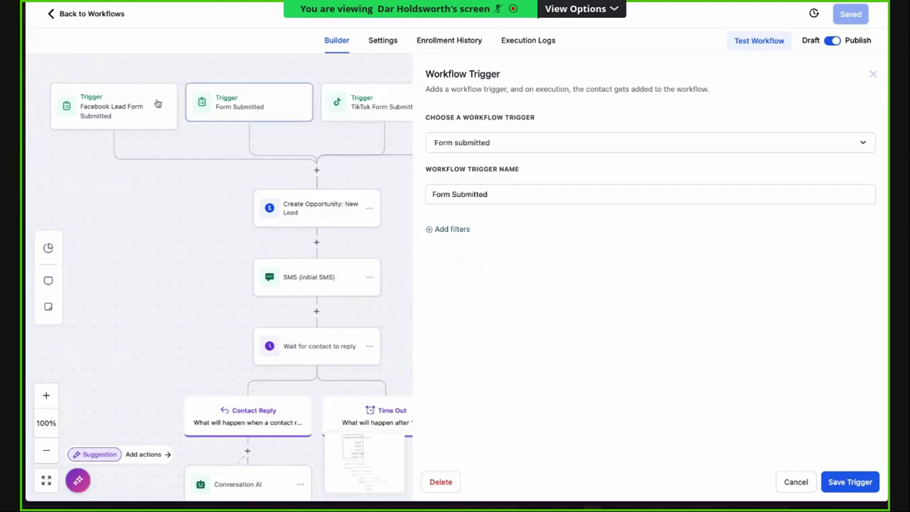
pyautogui.click(118, 104)
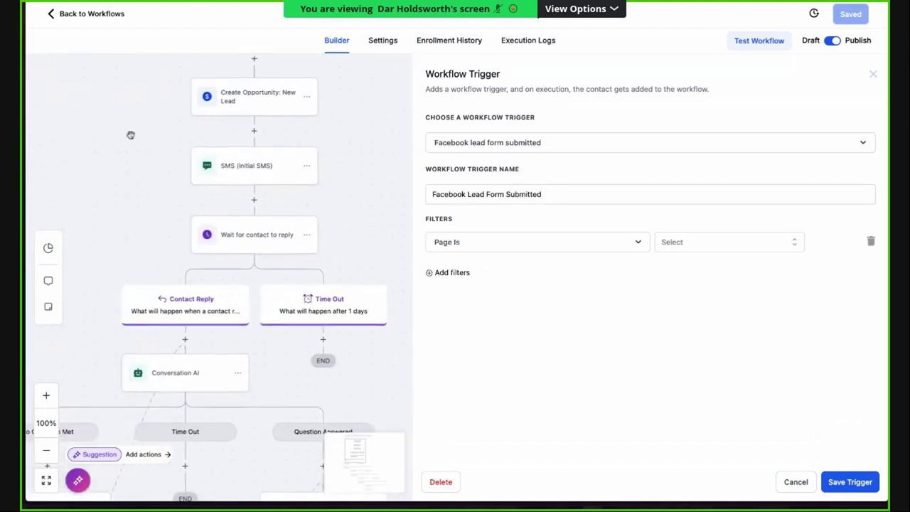
# Open the SMS (initial SMS) action to view its message.
pyautogui.click(274, 124)
pyautogui.click(309, 201)
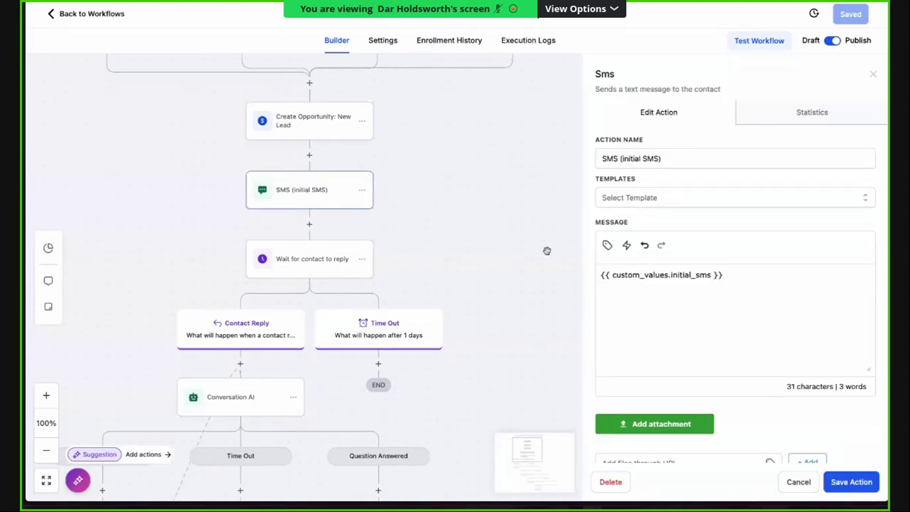
# Highlight the initial_sms custom value in the message of the SMS (initial SMS) action.
pyautogui.tripleClick(699, 277)
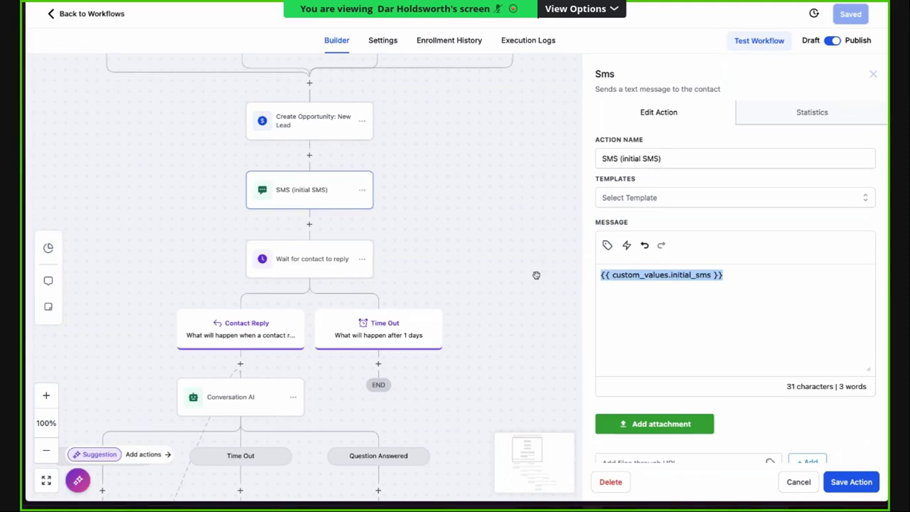
pyautogui.scroll(-2, 538, 263)
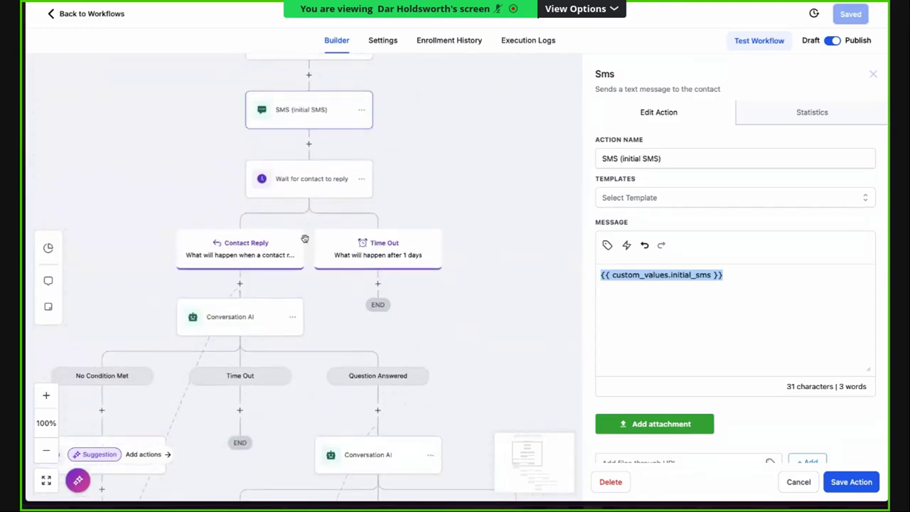
pyautogui.scroll(-2, 311, 170)
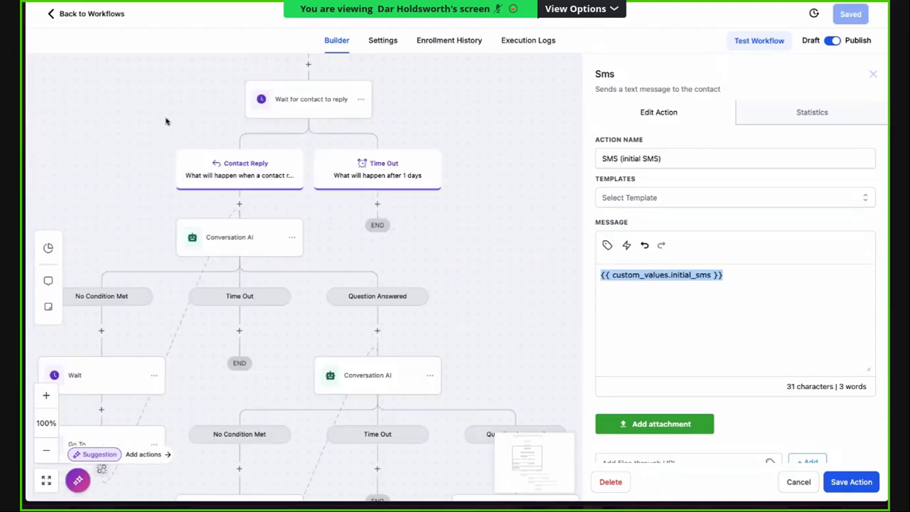
pyautogui.moveTo(730, 284); pyautogui.dragTo(612, 280)
# Inspect the Wait for contact to reply action's settings and close it without saving.
pyautogui.scroll(-1, 505, 263)
pyautogui.scroll(2, 506, 282)
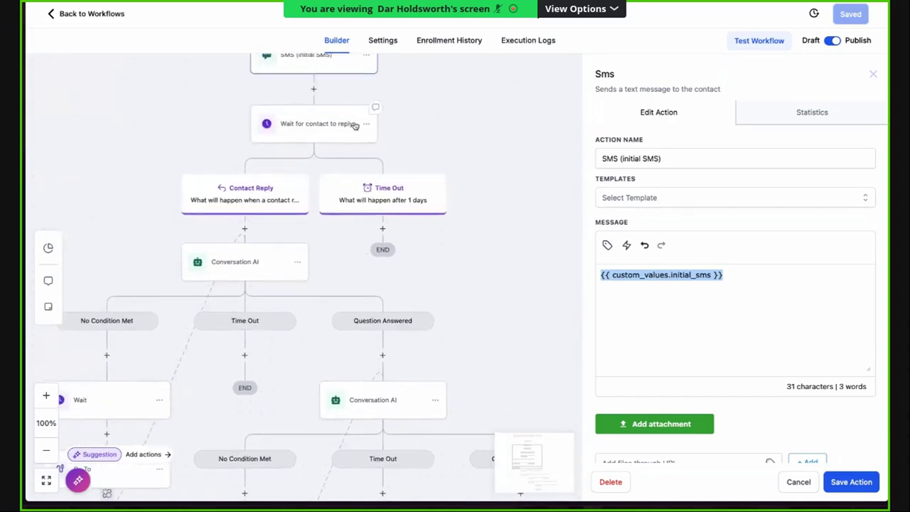
pyautogui.click(312, 129)
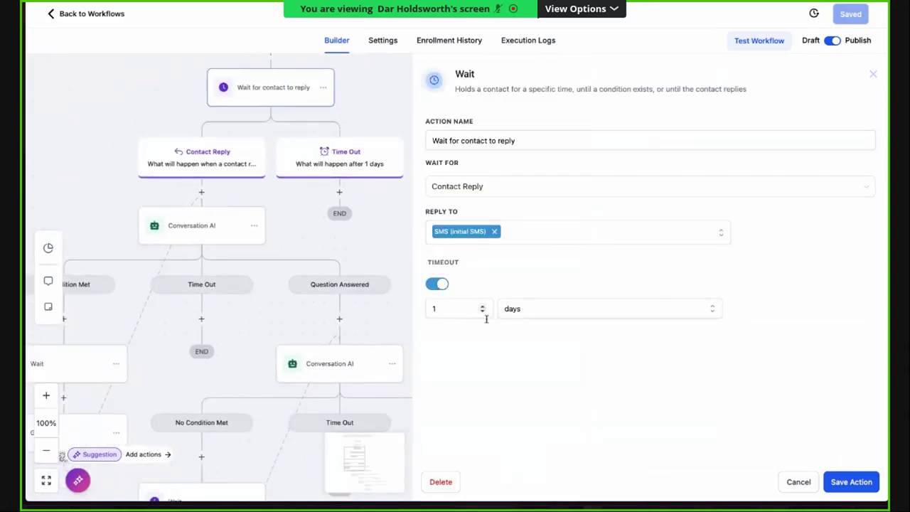
pyautogui.click(798, 481)
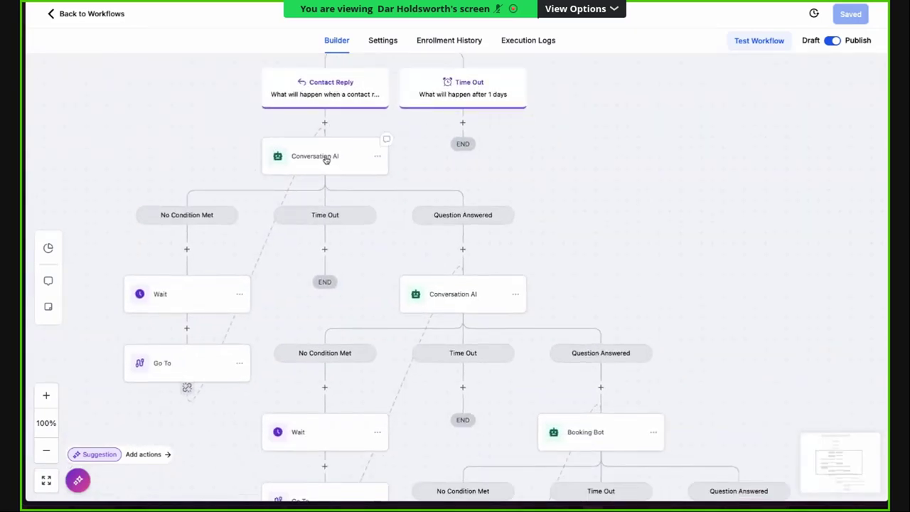
# Open the first Conversation AI action and highlight the bot_personality custom value in its Personality setting.
pyautogui.click(326, 159)
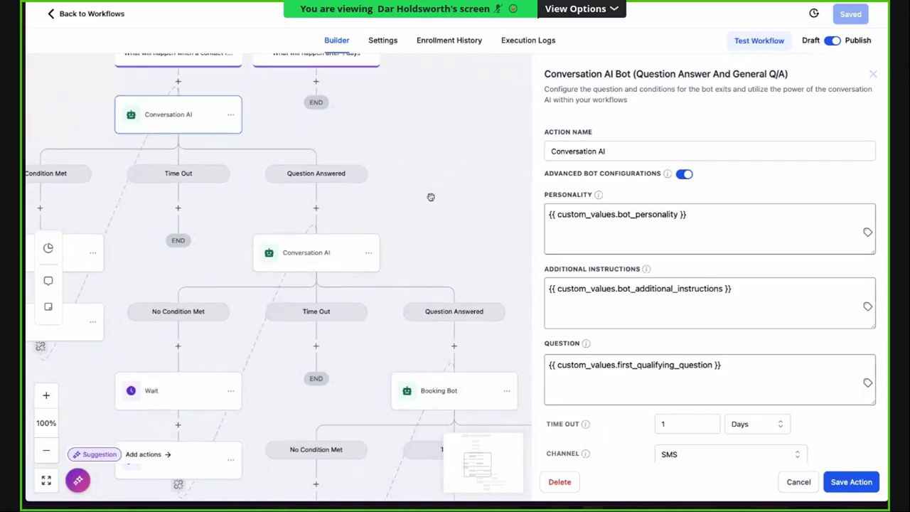
pyautogui.moveTo(695, 226); pyautogui.dragTo(556, 221)
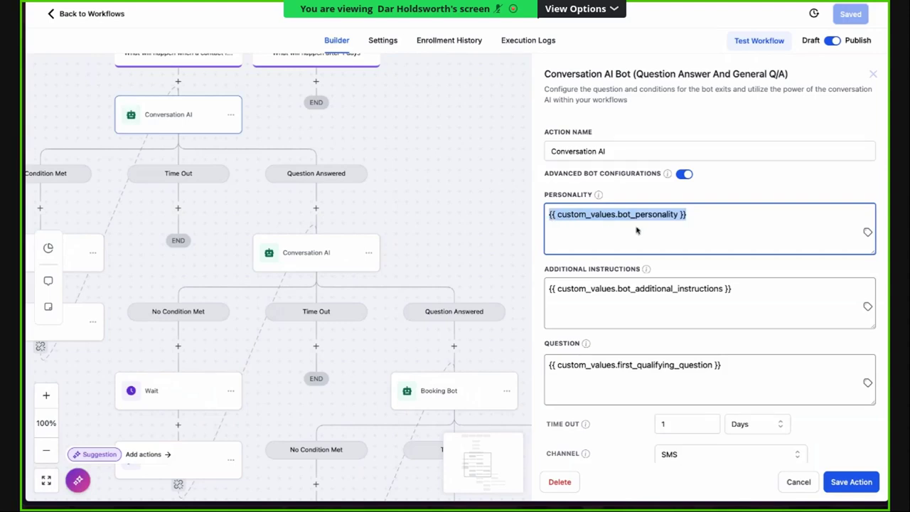
pyautogui.click(700, 233)
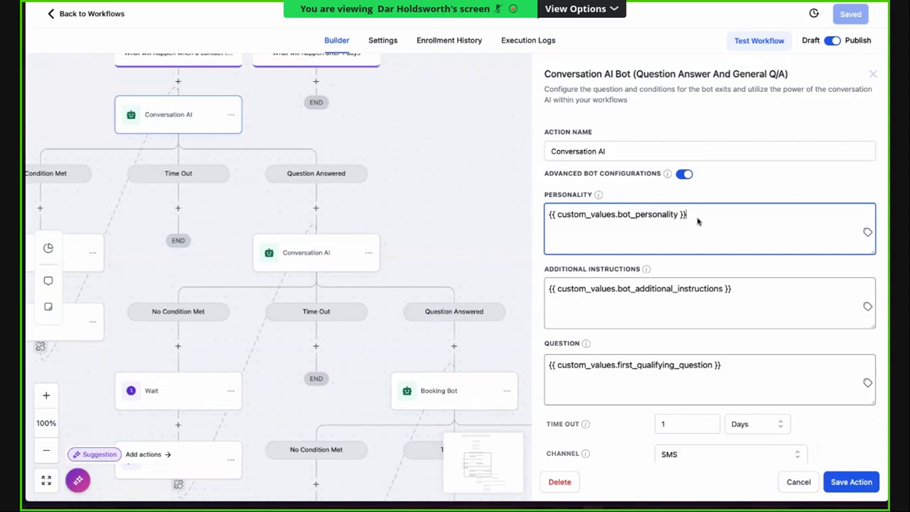
pyautogui.hotkey('ctrl', 'shift', 'Left')
pyautogui.hotkey('ctrl', 'shift', 'Left')
pyautogui.hotkey('ctrl', 'shift', 'Left')
pyautogui.hotkey('ctrl', 'shift', 'Left')
pyautogui.hotkey('ctrl', 'shift', 'Left')
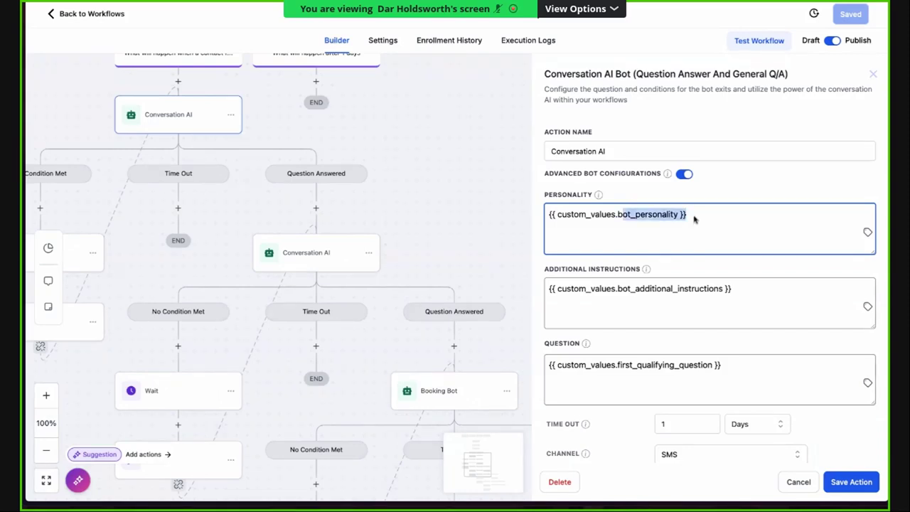
# Highlight the bot_additional_instructions and first_qualifying_question custom values in the first Conversation AI action.
pyautogui.click(732, 311)
pyautogui.hotkey('ctrl', 'a')
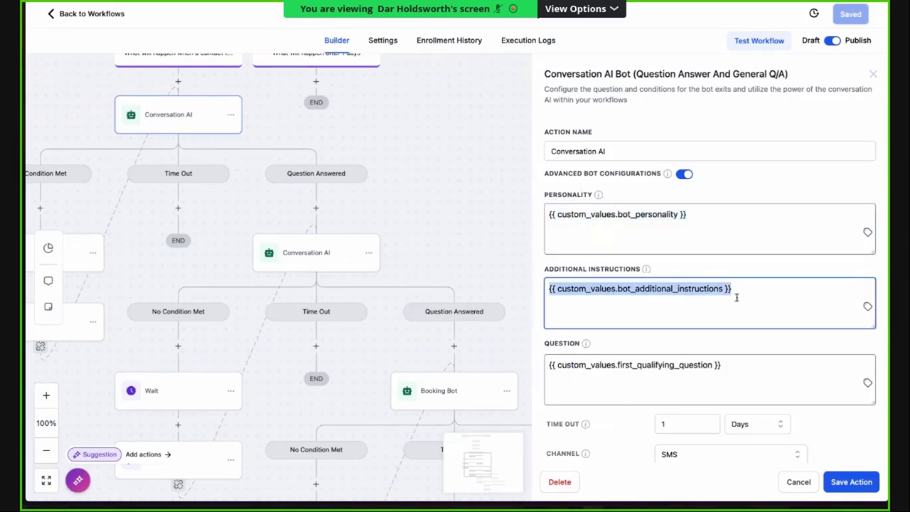
pyautogui.scroll(-3, 619, 311)
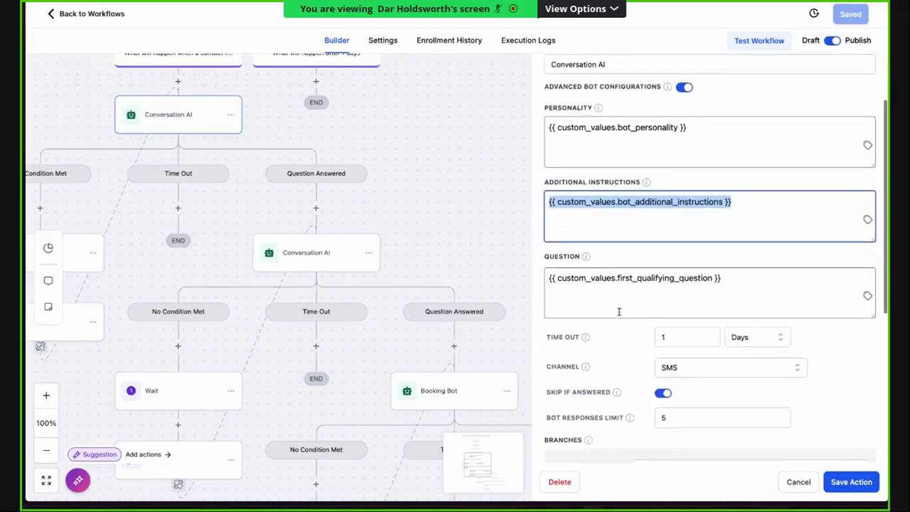
pyautogui.scroll(-1, 619, 310)
pyautogui.moveTo(729, 246); pyautogui.dragTo(573, 248)
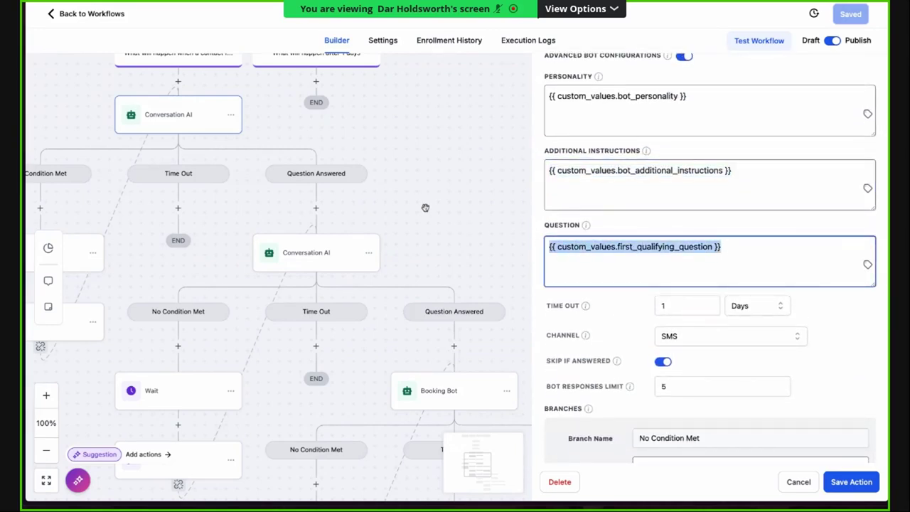
# Review the first Conversation AI action's branch conditions and follow its branches through the workflow, closing the action's settings.
pyautogui.scroll(-4, 565, 220)
pyautogui.scroll(4, 590, 163)
pyautogui.scroll(-6, 590, 162)
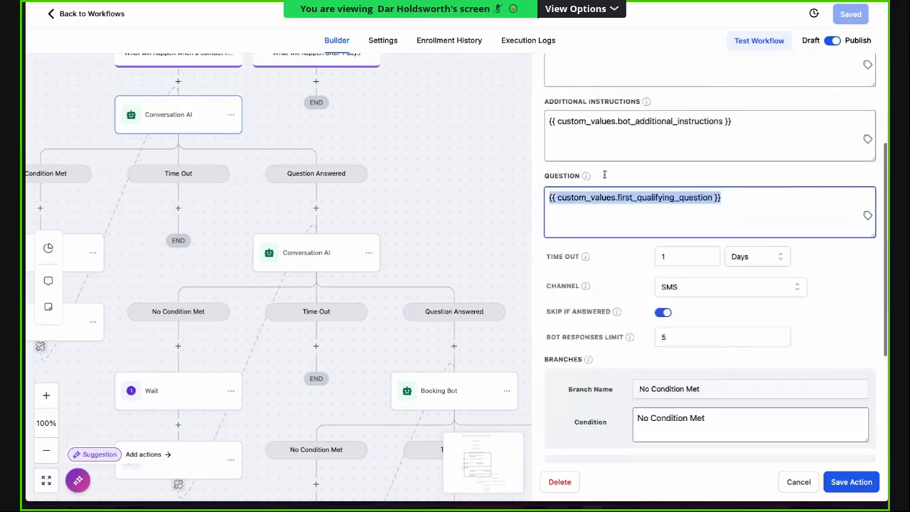
pyautogui.scroll(-1, 688, 233)
pyautogui.hscroll(-3, 296, 152)
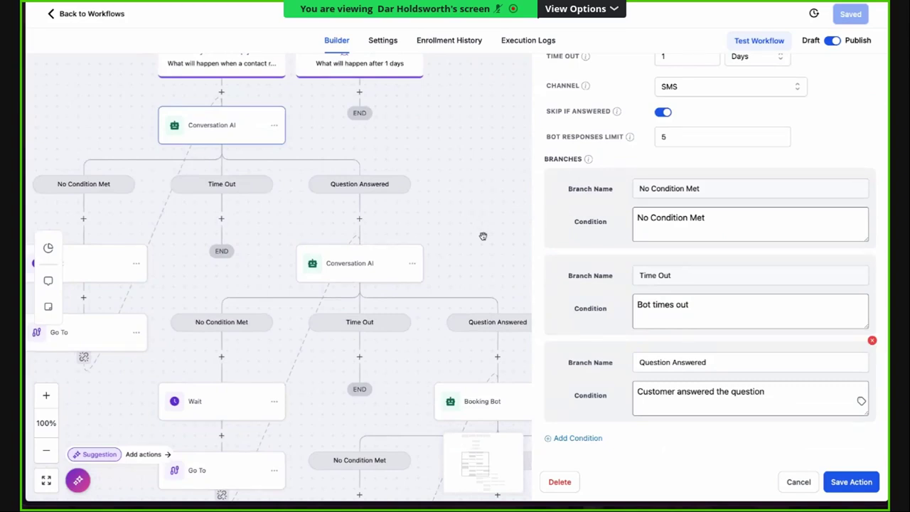
pyautogui.scroll(-2, 430, 211)
pyautogui.hscroll(-2, 431, 211)
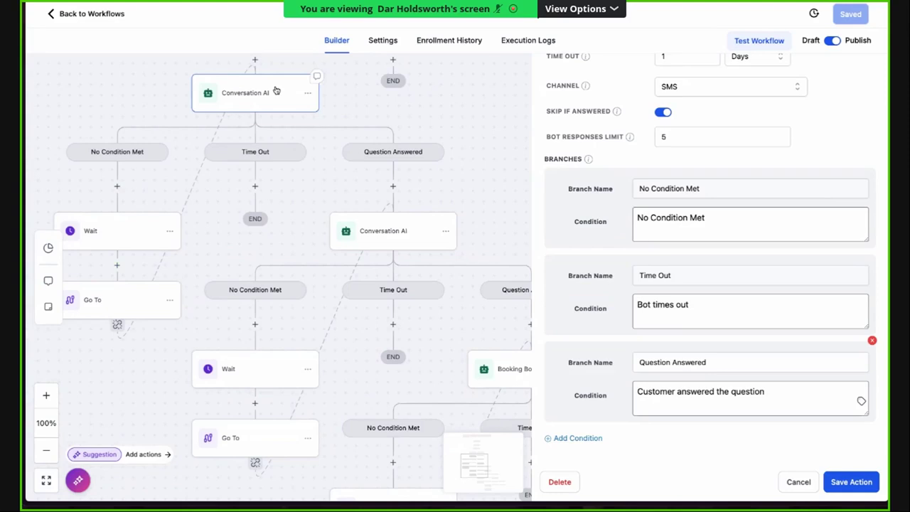
pyautogui.hscroll(2, 347, 160)
pyautogui.hscroll(2, 349, 171)
pyautogui.scroll(-1, 349, 172)
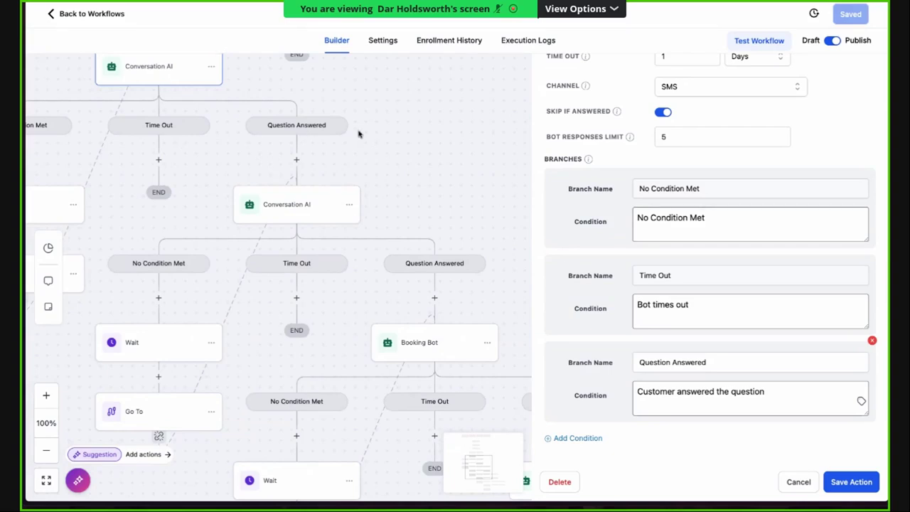
pyautogui.scroll(-2, 398, 217)
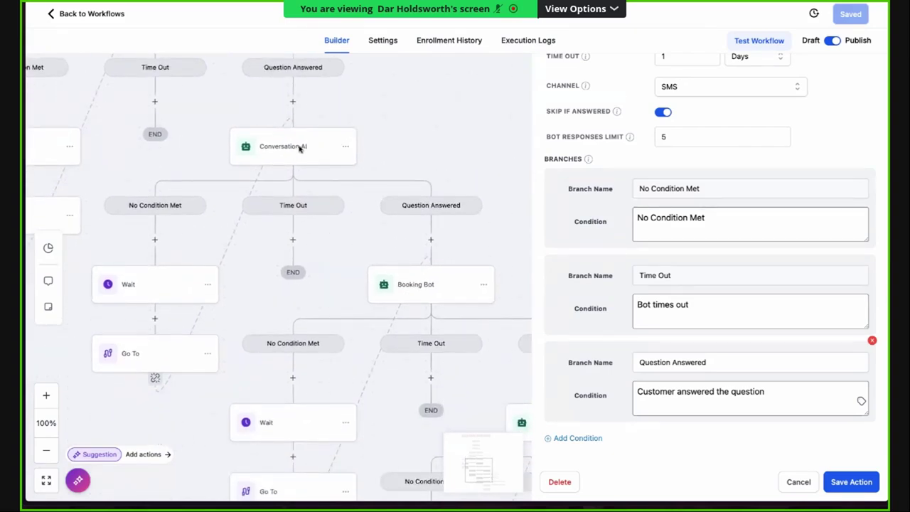
pyautogui.click(325, 83)
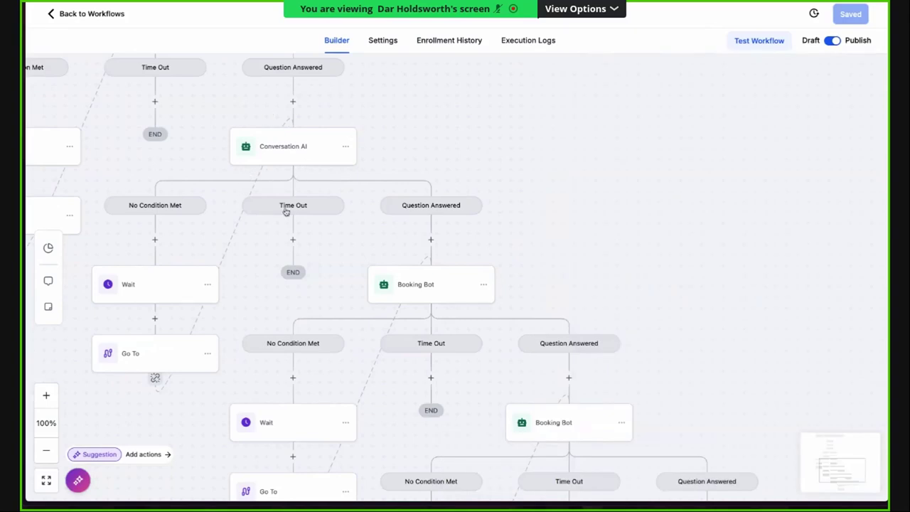
# Open the second Conversation AI action and highlight its bot_personality, bot_additional_instructions and second_qualifying_question custom values.
pyautogui.click(449, 291)
pyautogui.scroll(3, 416, 270)
pyautogui.click(298, 262)
pyautogui.moveTo(695, 214); pyautogui.dragTo(531, 216)
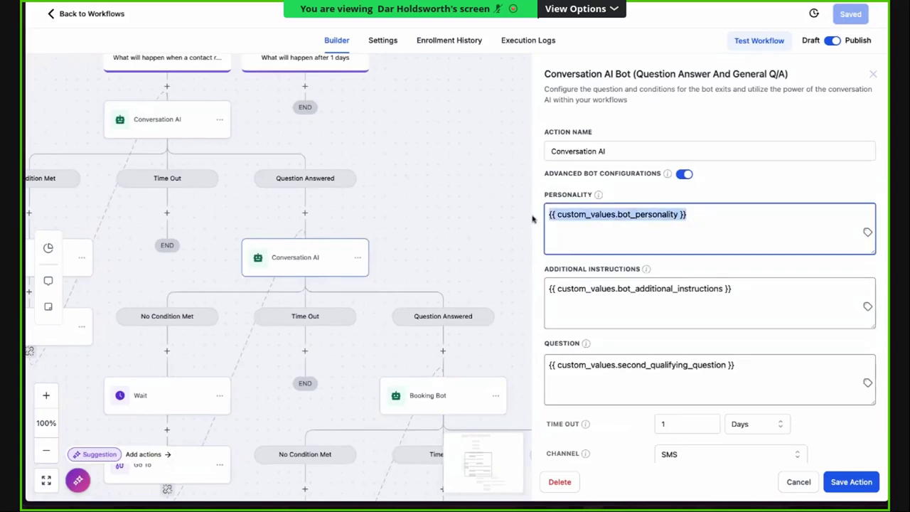
pyautogui.moveTo(732, 288); pyautogui.dragTo(552, 289)
pyautogui.moveTo(765, 365); pyautogui.dragTo(567, 366)
pyautogui.scroll(-3, 280, 166)
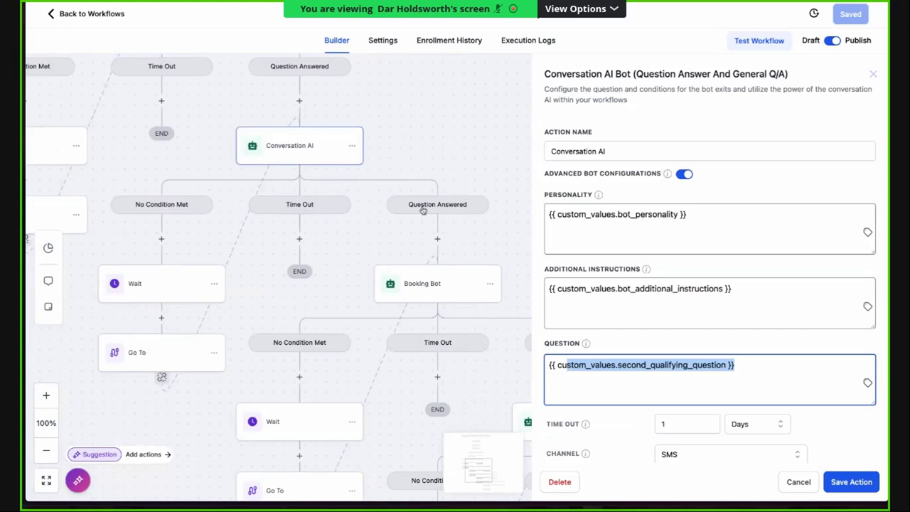
# Retrace the message sequence by reopening the SMS (initial SMS) action and the first and second Conversation AI actions.
pyautogui.scroll(6, 440, 209)
pyautogui.click(167, 223)
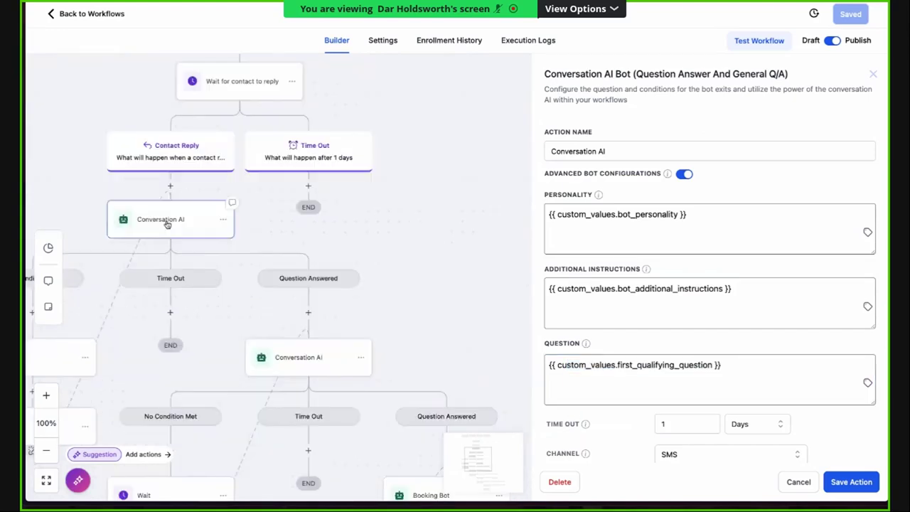
pyautogui.scroll(5, 167, 224)
pyautogui.click(228, 183)
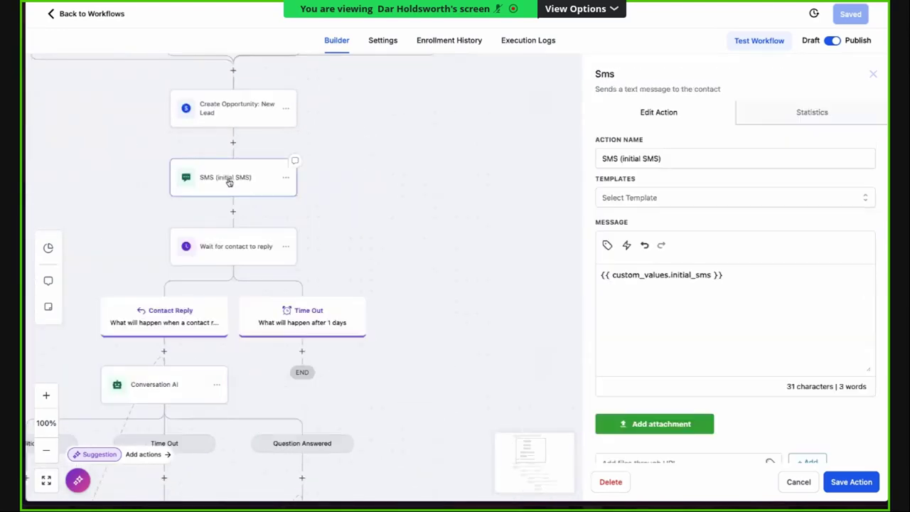
pyautogui.scroll(-4, 229, 182)
pyautogui.click(174, 239)
pyautogui.scroll(-3, 174, 239)
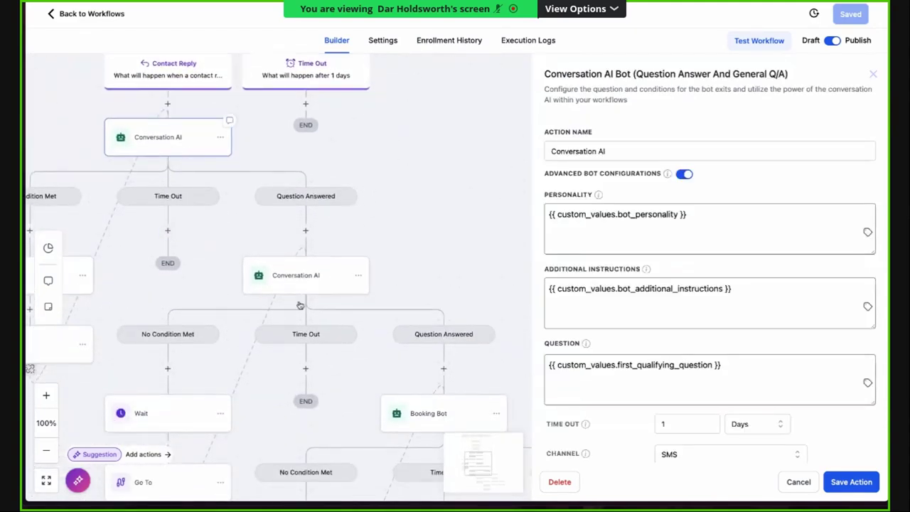
pyautogui.click(305, 279)
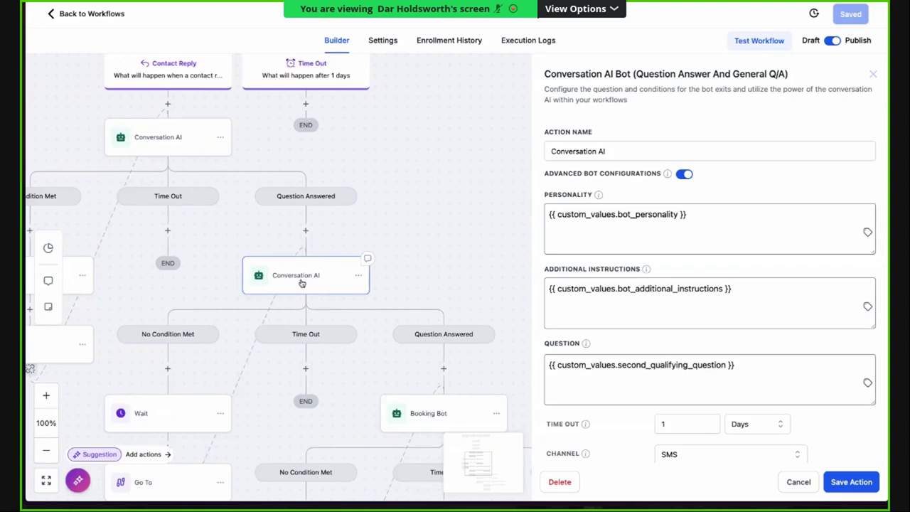
# Open the first Booking Bot action and highlight its bot_additional_instructions and booking_question custom values.
pyautogui.scroll(-3, 320, 277)
pyautogui.hscroll(2, 373, 177)
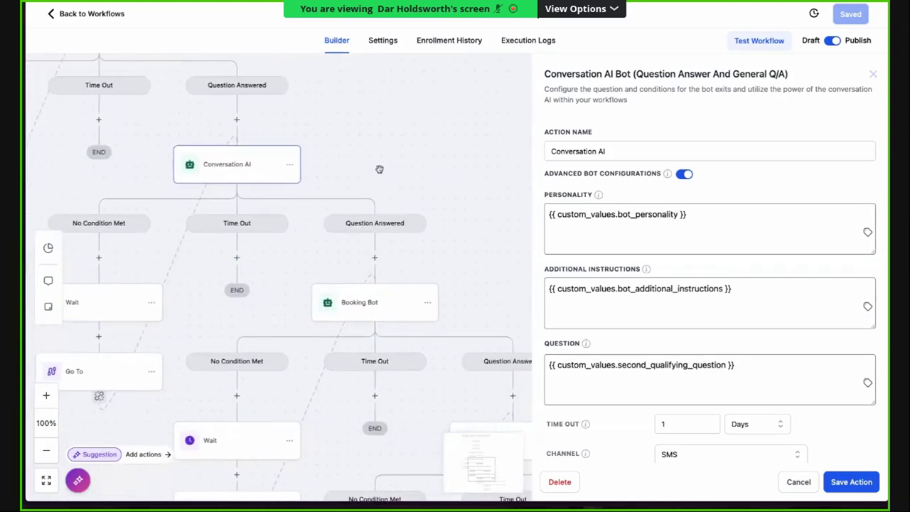
pyautogui.doubleClick(724, 284)
pyautogui.click(420, 298)
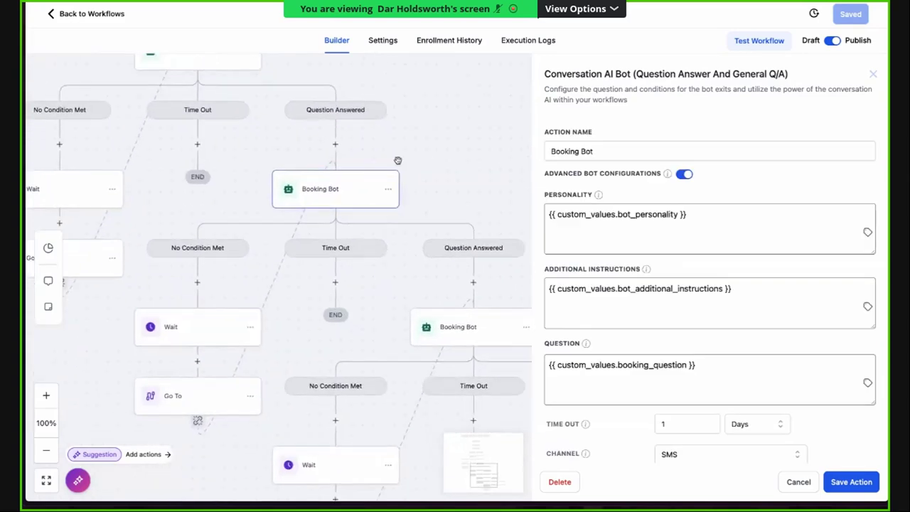
pyautogui.scroll(-2, 416, 169)
pyautogui.scroll(-3, 543, 227)
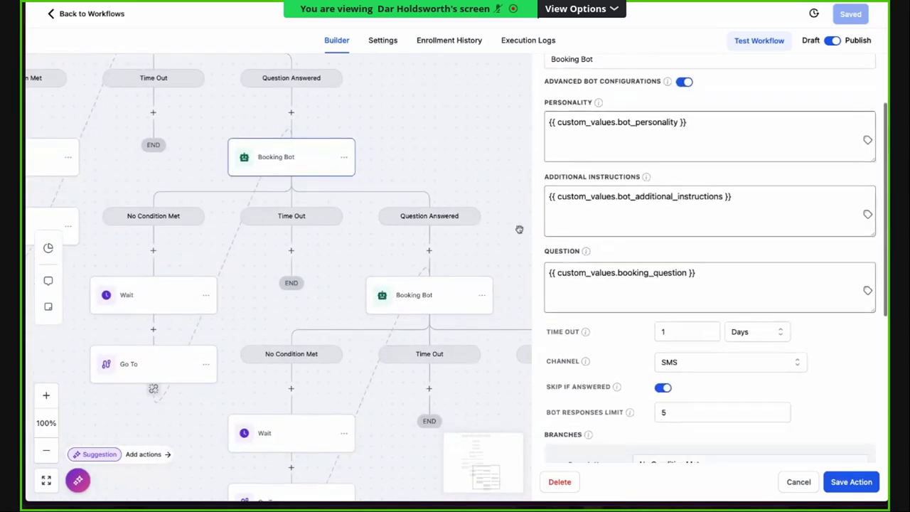
pyautogui.moveTo(737, 198); pyautogui.dragTo(657, 201)
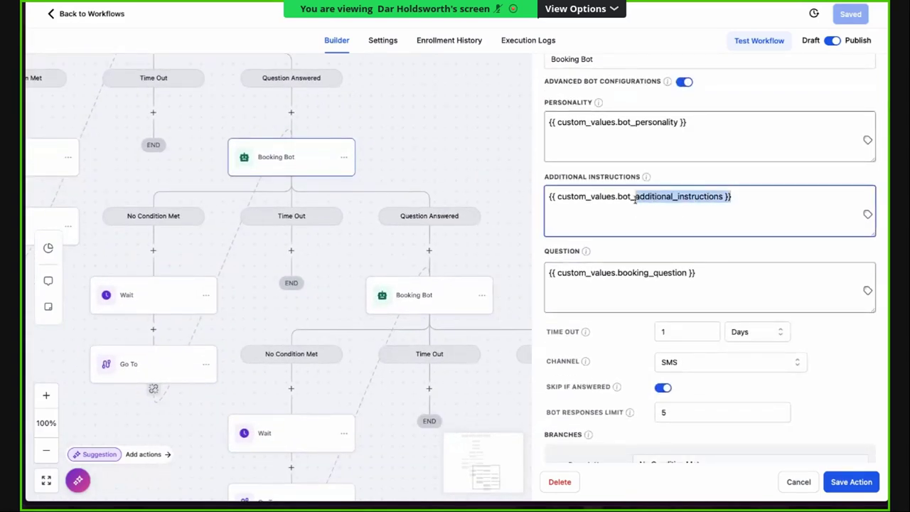
pyautogui.moveTo(697, 274); pyautogui.dragTo(617, 274)
# Open the second Booking Bot action and highlight the booking_question custom value in its Question setting.
pyautogui.scroll(-1, 449, 163)
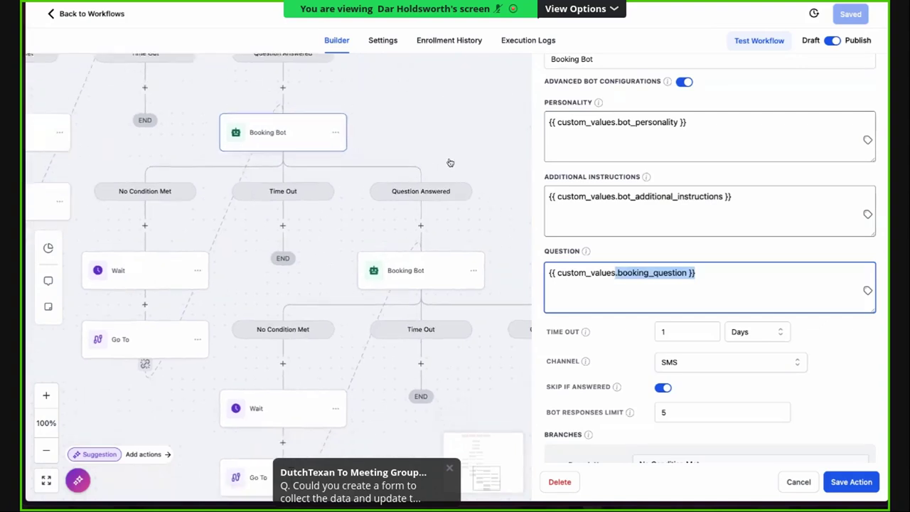
pyautogui.hscroll(4, 449, 162)
pyautogui.scroll(-1, 449, 162)
pyautogui.click(273, 236)
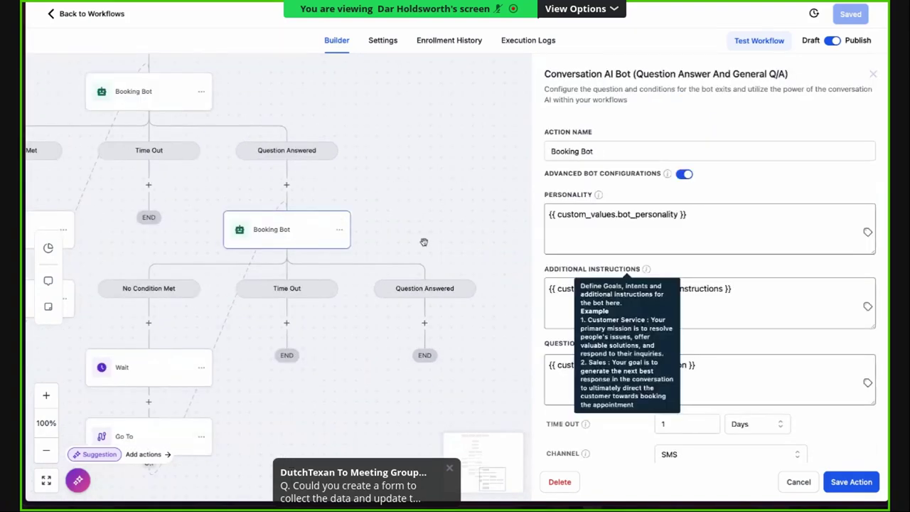
pyautogui.scroll(-2, 742, 244)
pyautogui.moveTo(741, 243); pyautogui.dragTo(644, 243)
pyautogui.scroll(-4, 432, 182)
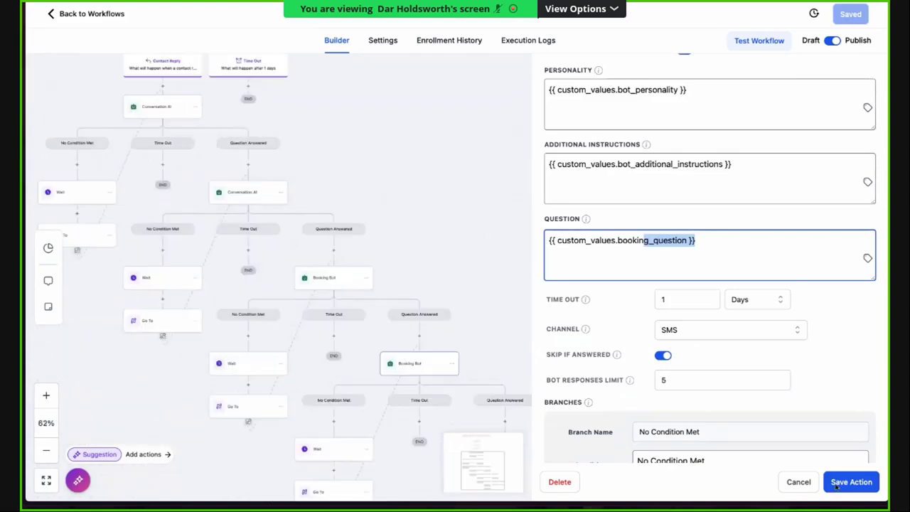
# Close the second Booking Bot action without saving and look over the branching flow of the workflow.
pyautogui.click(798, 482)
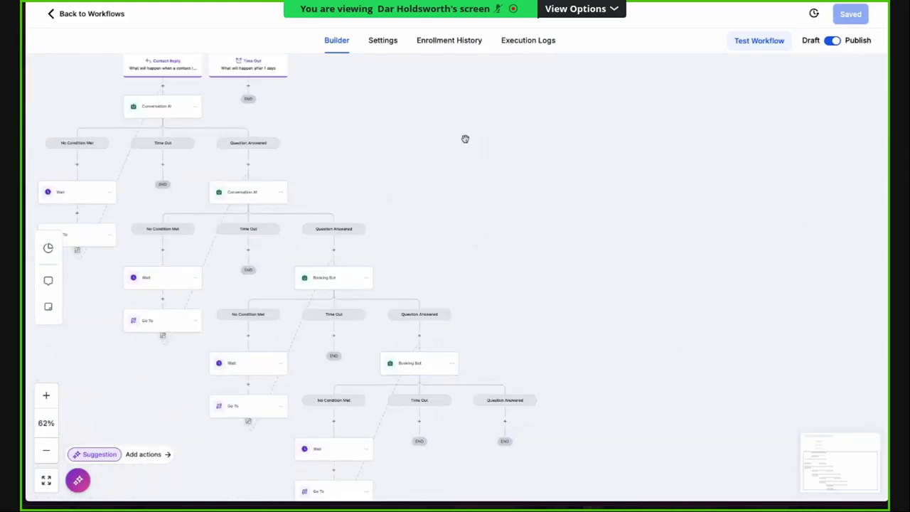
pyautogui.hscroll(-4, 465, 138)
pyautogui.scroll(2, 464, 139)
pyautogui.hscroll(1, 465, 138)
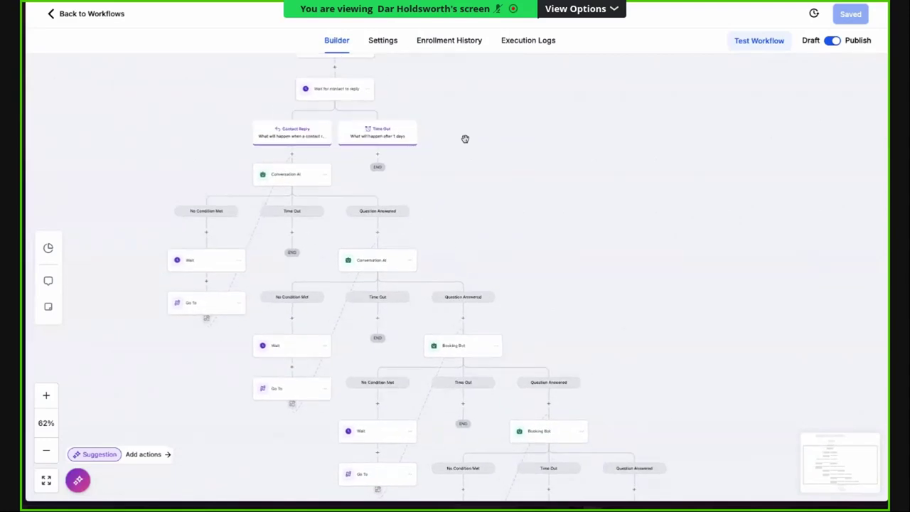
pyautogui.scroll(-1, 465, 138)
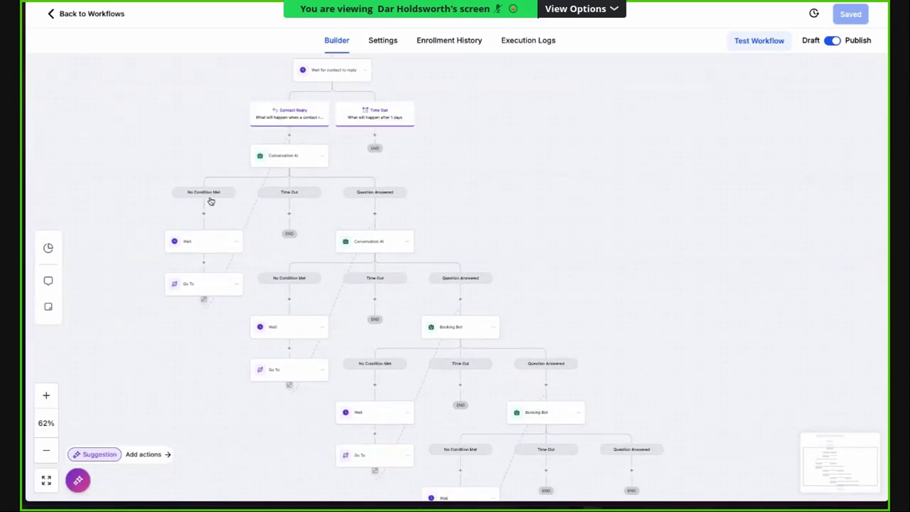
# Go back to the workflow list, open 7b. SMS Conversational AI (With Follow-up) and look over its triggers and branches.
pyautogui.click(79, 15)
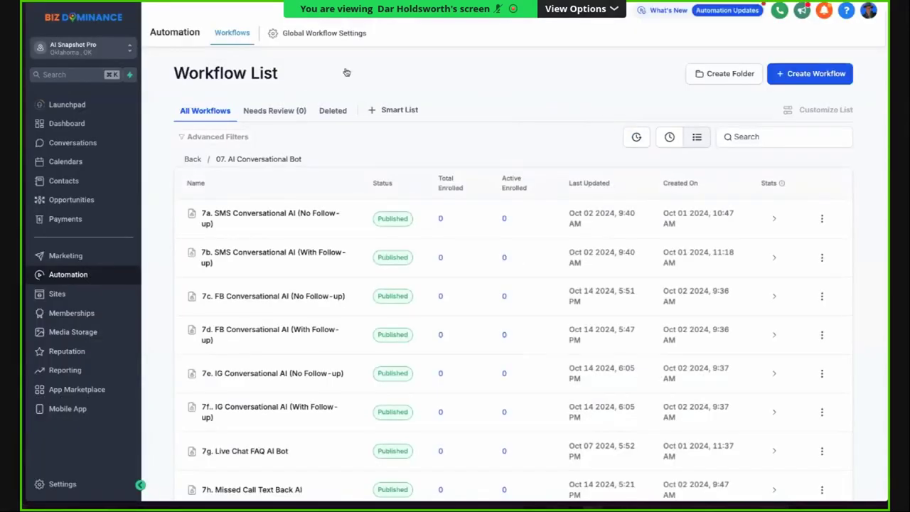
pyautogui.click(257, 256)
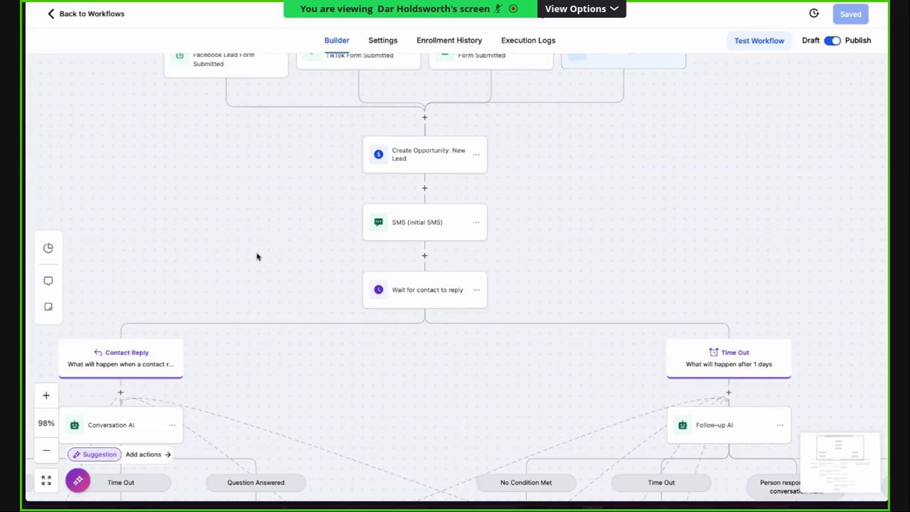
pyautogui.scroll(-1, 257, 256)
pyautogui.scroll(3, 257, 256)
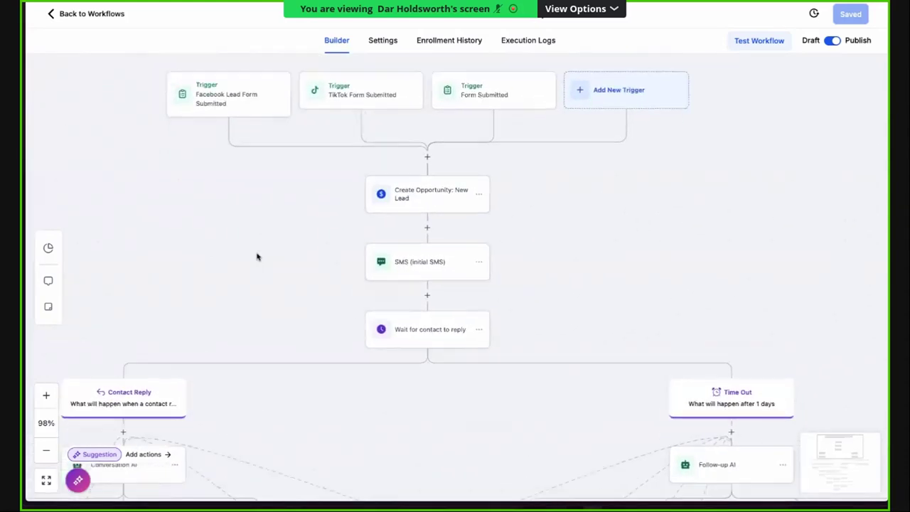
pyautogui.scroll(-3, 257, 256)
pyautogui.scroll(-4, 258, 257)
pyautogui.scroll(-1, 497, 192)
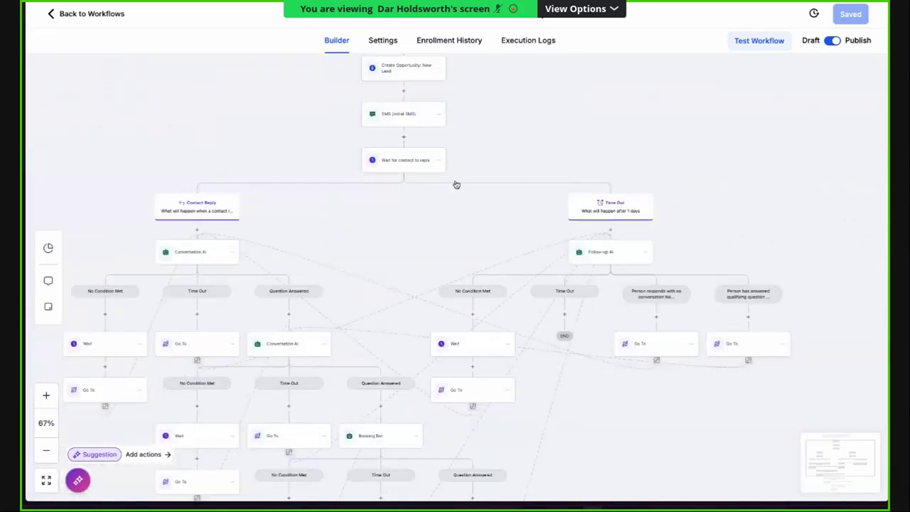
# Open the SMS (initial SMS) action and highlight the initial_sms custom value in its message.
pyautogui.scroll(2, 450, 181)
pyautogui.scroll(-1, 431, 164)
pyautogui.scroll(5, 402, 198)
pyautogui.scroll(1, 402, 198)
pyautogui.click(410, 152)
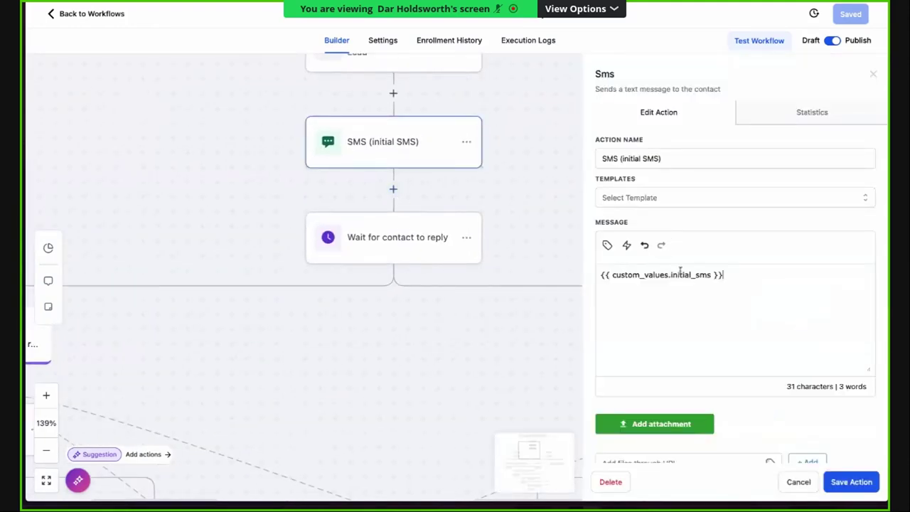
pyautogui.moveTo(735, 275); pyautogui.dragTo(656, 279)
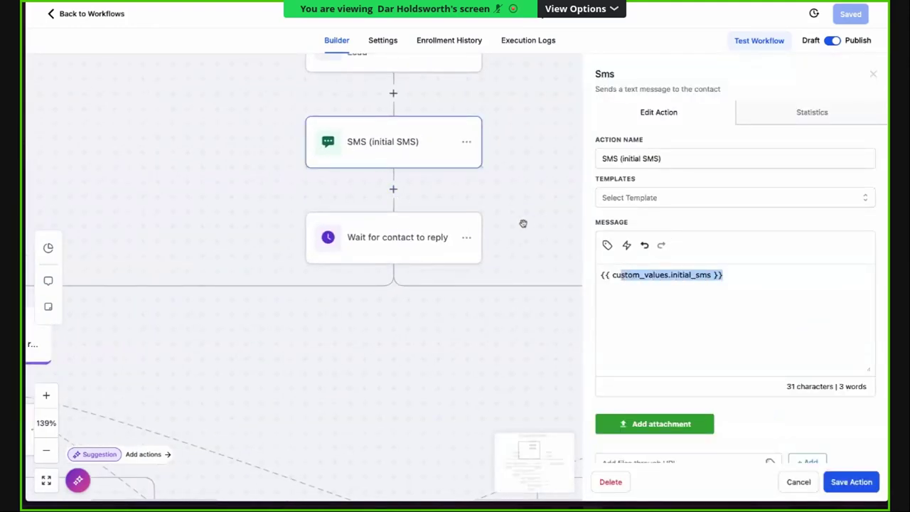
# Examine the reply and timeout settings of the Wait for contact to reply action and its Time Out branch, without saving the action.
pyautogui.click(399, 245)
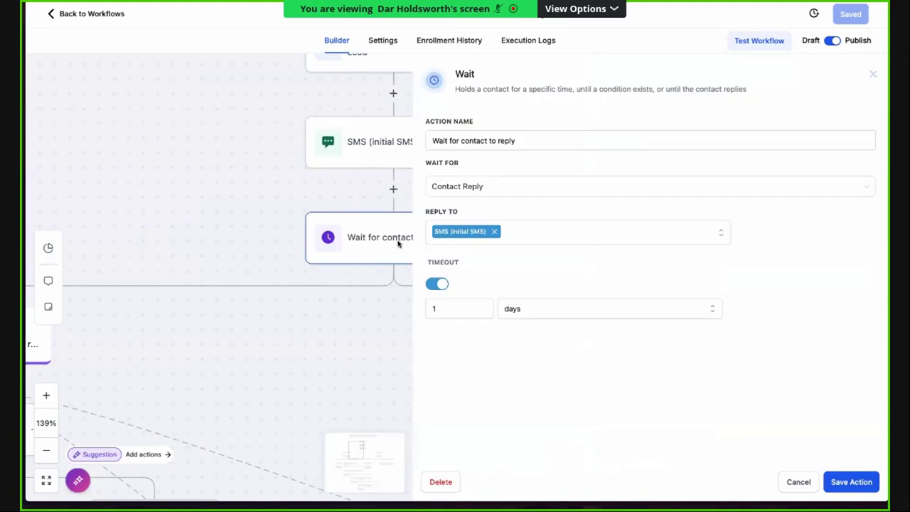
pyautogui.click(798, 483)
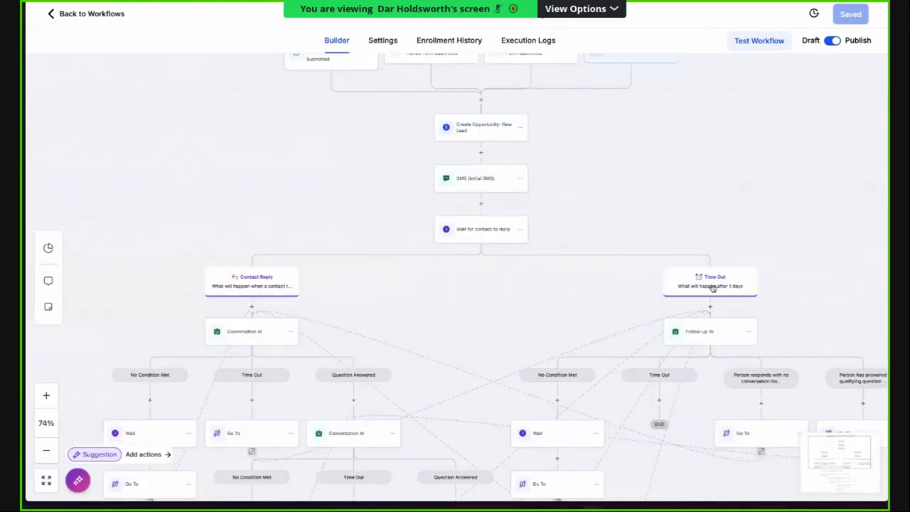
pyautogui.moveTo(708, 284); pyautogui.dragTo(620, 160)
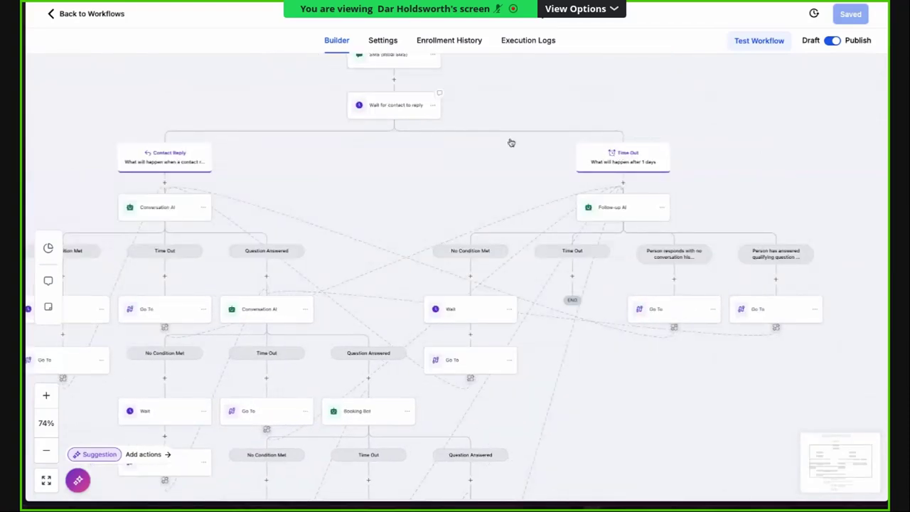
pyautogui.click(408, 112)
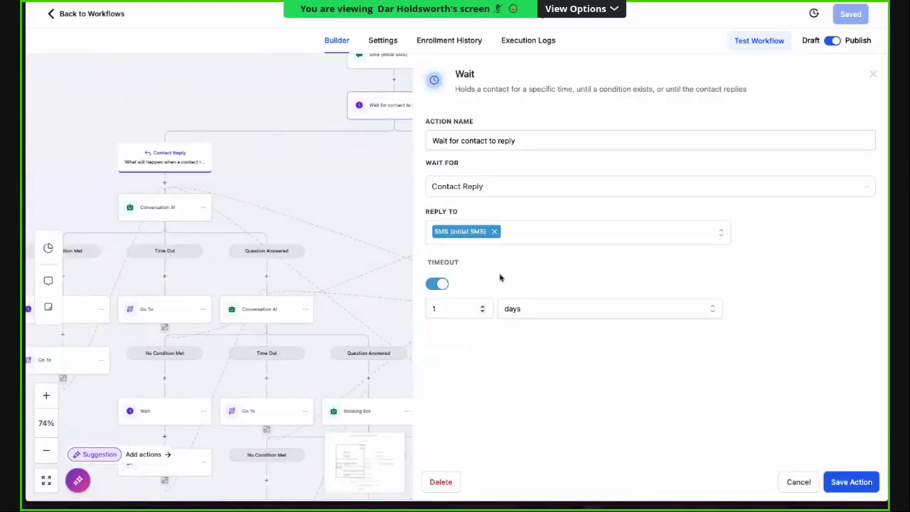
pyautogui.scroll(5, 556, 221)
pyautogui.scroll(-3, 555, 221)
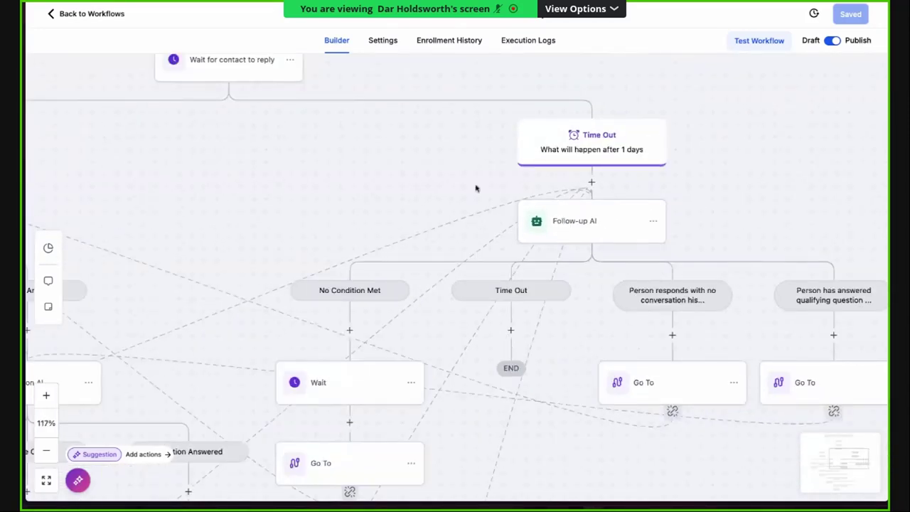
# Open the Follow-up AI action under the Time Out branch, check its additional instructions and highlight the text of its Question setting.
pyautogui.click(601, 233)
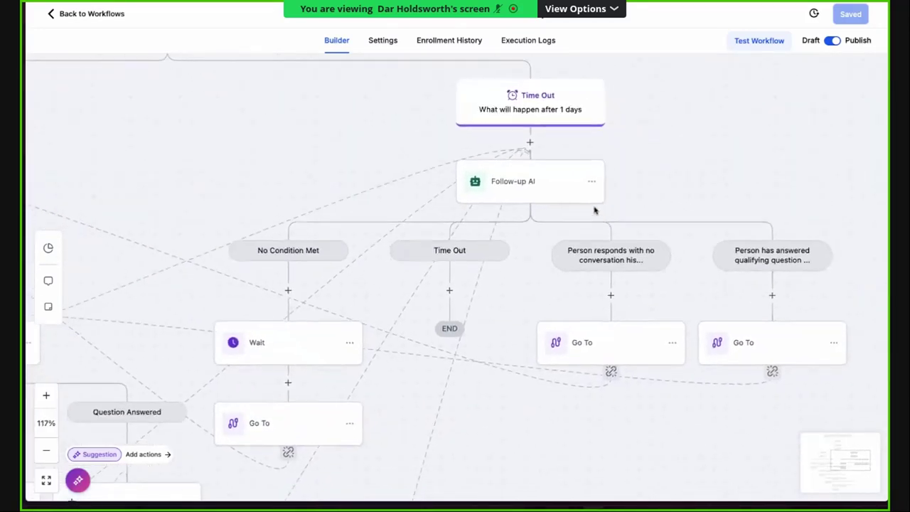
pyautogui.moveTo(716, 213); pyautogui.dragTo(589, 216)
pyautogui.click(761, 300)
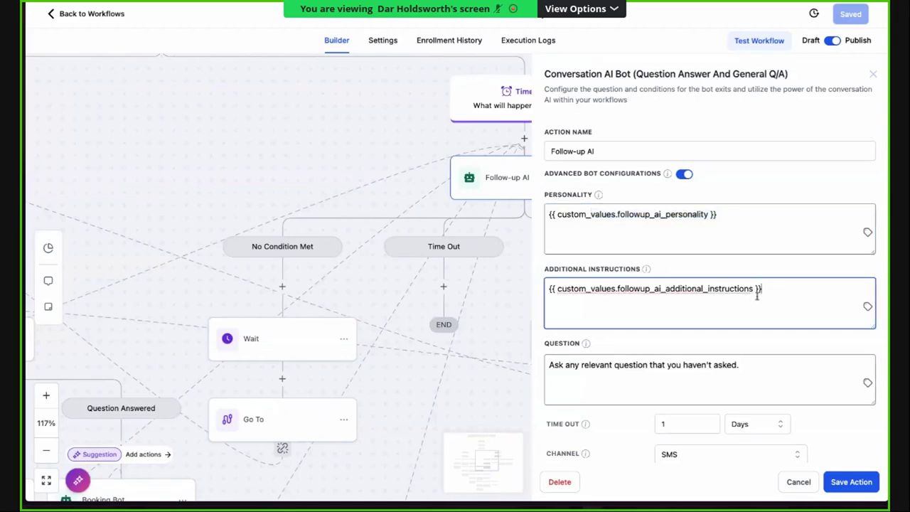
pyautogui.scroll(-3, 755, 383)
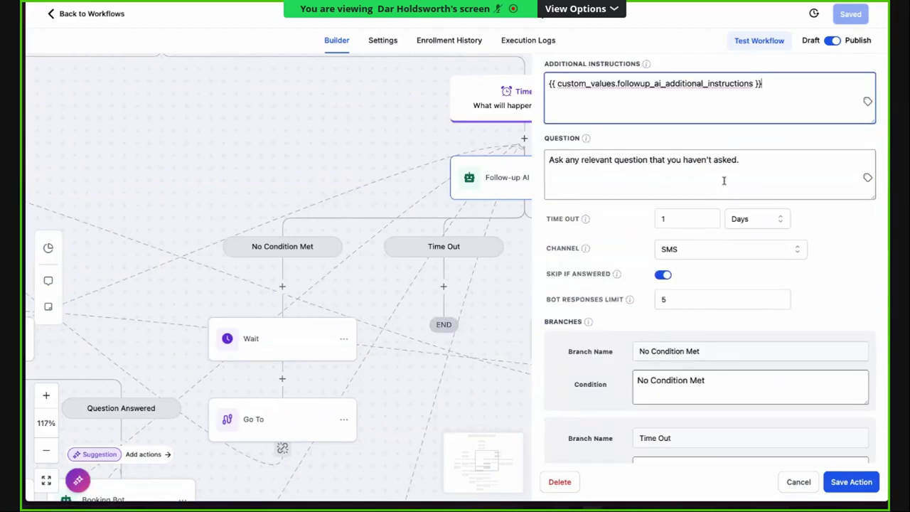
pyautogui.moveTo(623, 160); pyautogui.dragTo(739, 161)
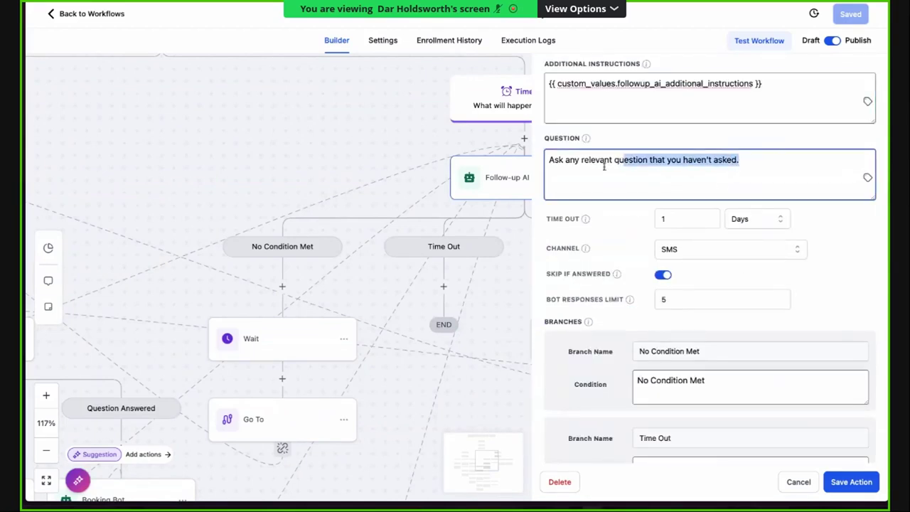
# Highlight the Follow-up AI conditions for a first reply and for an answered first qualifying question, and close the action without saving.
pyautogui.scroll(-3, 713, 148)
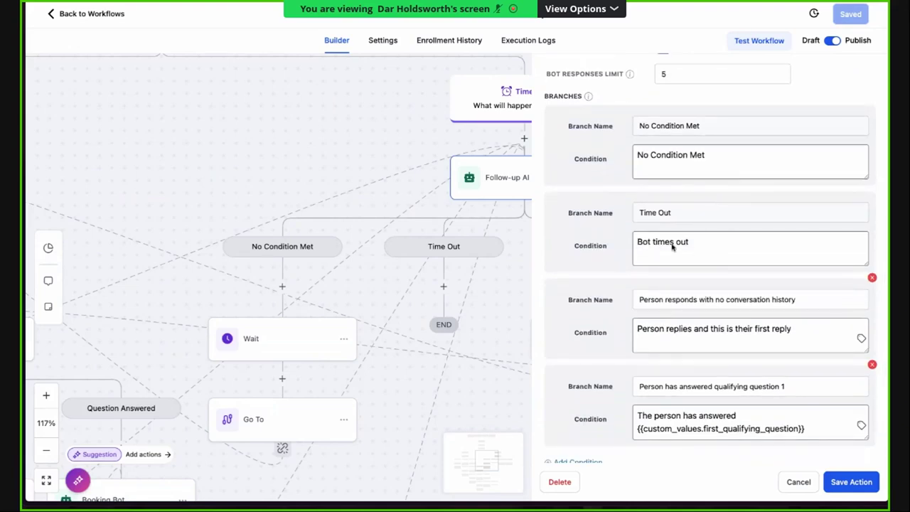
pyautogui.moveTo(794, 329); pyautogui.dragTo(702, 329)
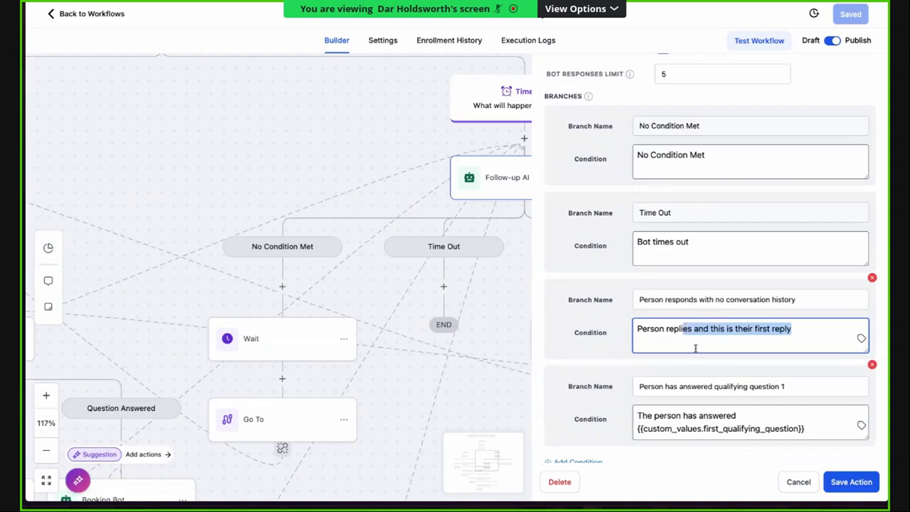
pyautogui.scroll(-1, 707, 374)
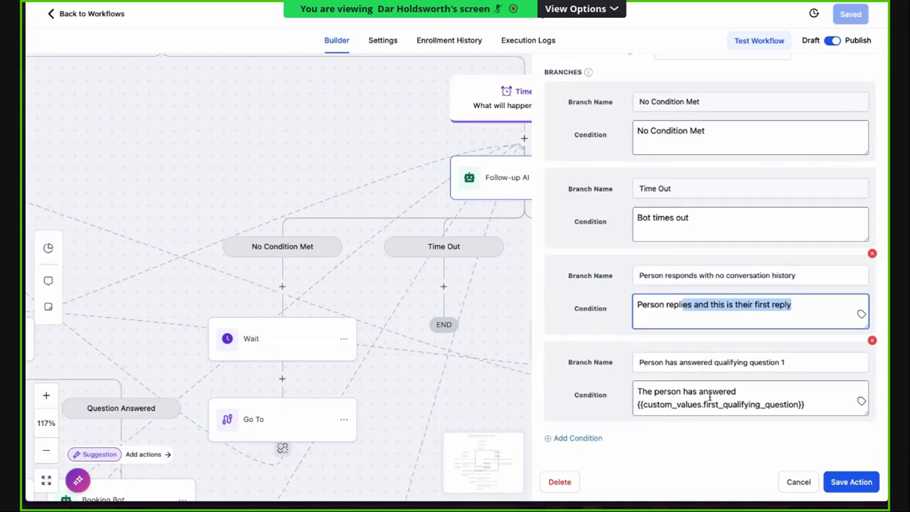
pyautogui.moveTo(805, 405); pyautogui.dragTo(660, 410)
pyautogui.click(797, 481)
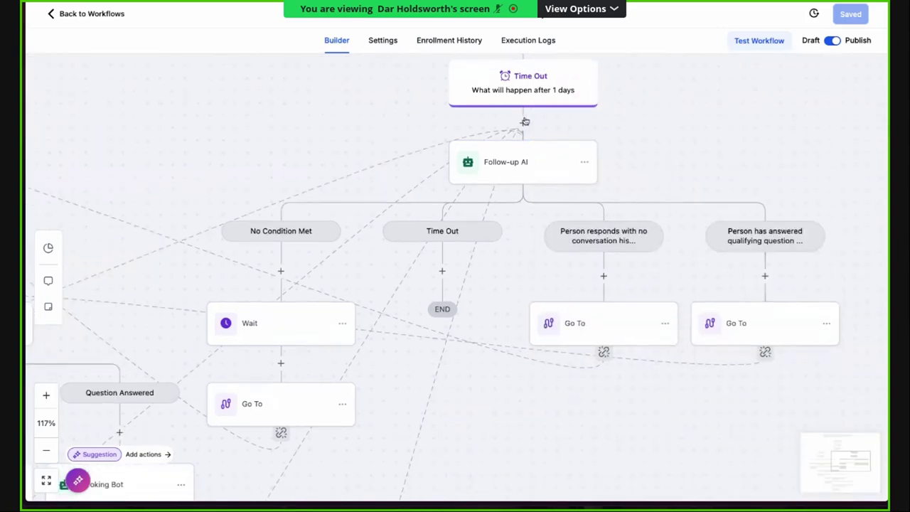
# Reopen the Follow-up AI action, review its channel, response limit and branch settings, and close it without saving.
pyautogui.click(524, 164)
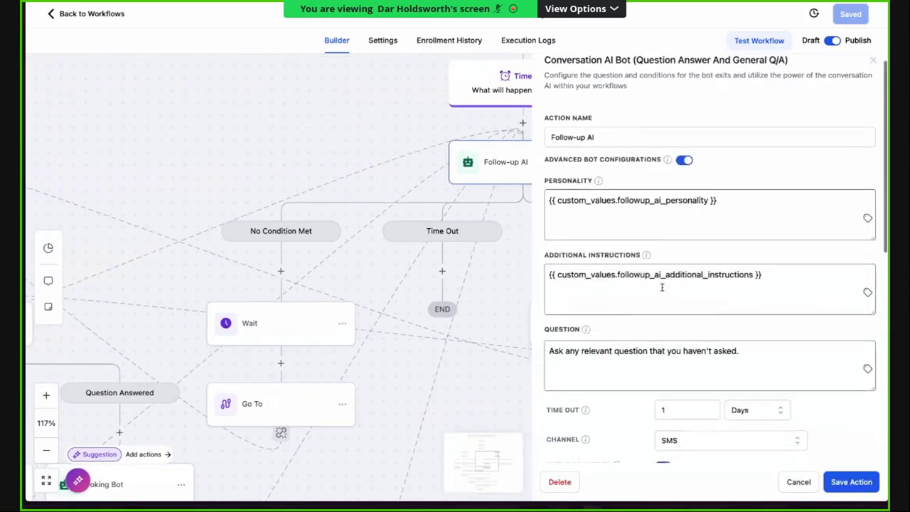
pyautogui.scroll(-5, 661, 288)
pyautogui.scroll(-1, 678, 247)
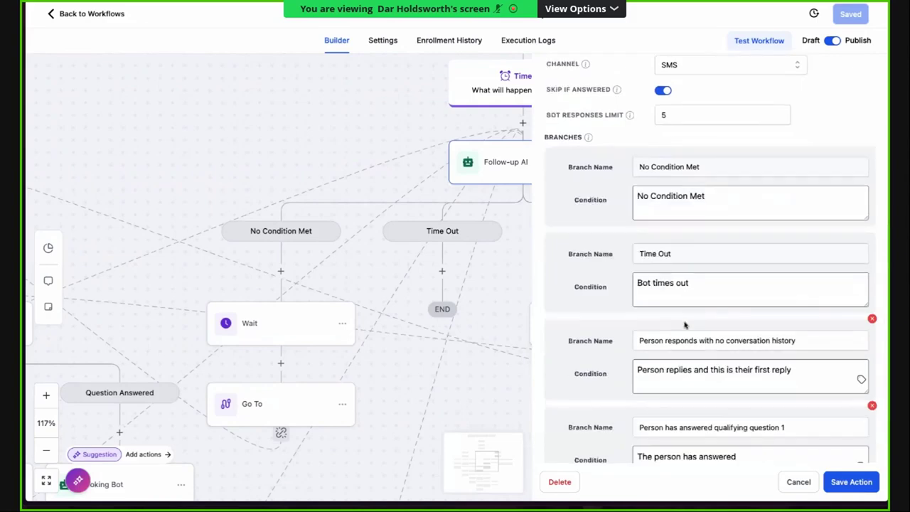
pyautogui.click(789, 483)
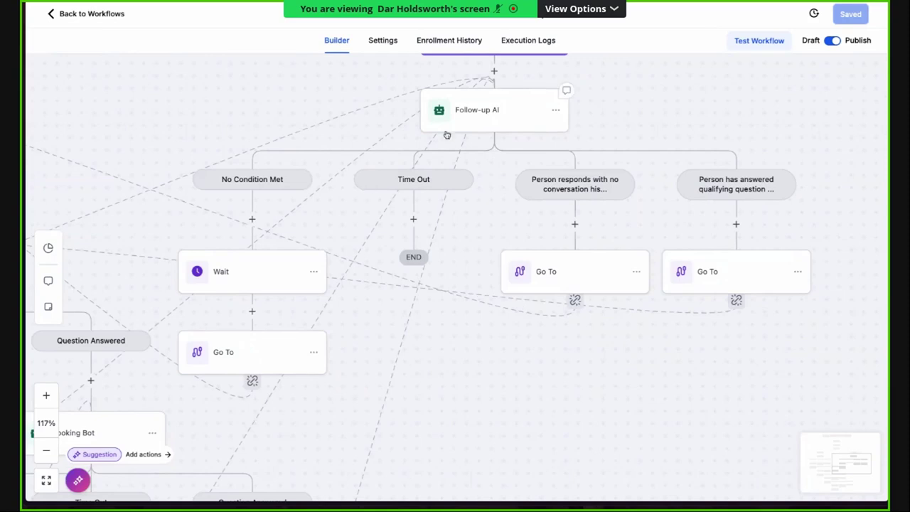
# Examine the four Follow-up AI branches and trace where their Go To links lead among the Conversation AI actions.
pyautogui.scroll(3, 426, 230)
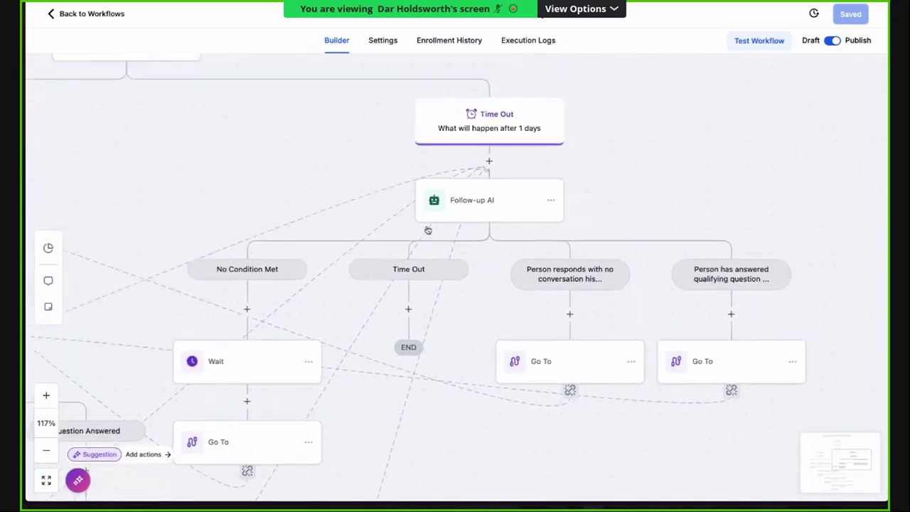
pyautogui.scroll(-2, 427, 230)
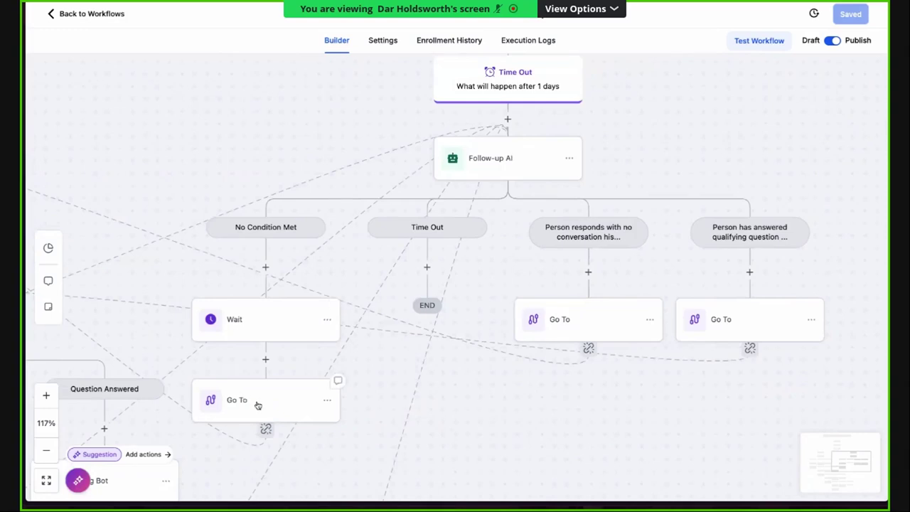
pyautogui.hscroll(3, 426, 198)
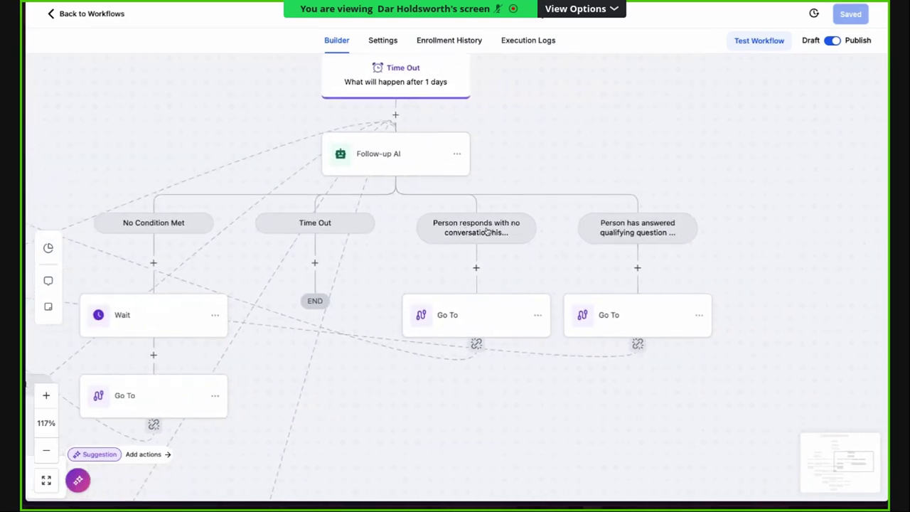
pyautogui.scroll(-1, 489, 253)
pyautogui.scroll(-2, 484, 257)
pyautogui.hscroll(-3, 479, 235)
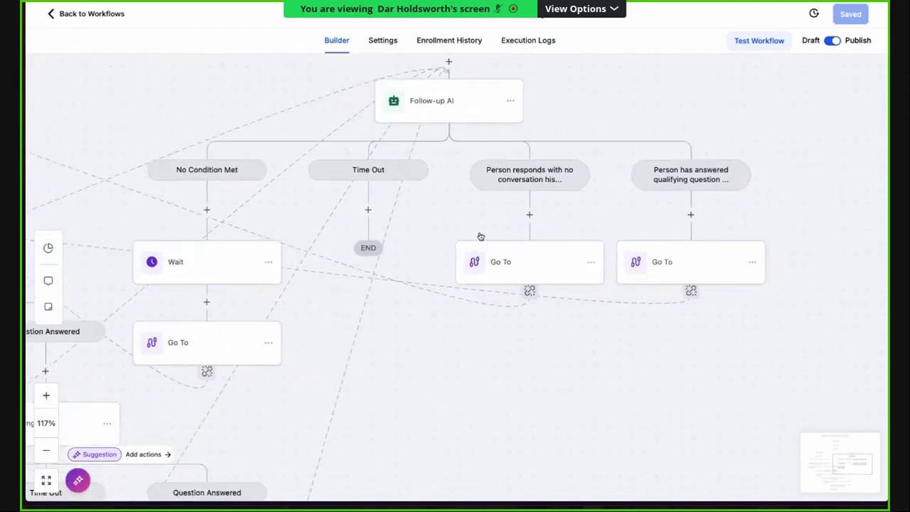
pyautogui.hscroll(-5, 166, 162)
pyautogui.scroll(2, 167, 162)
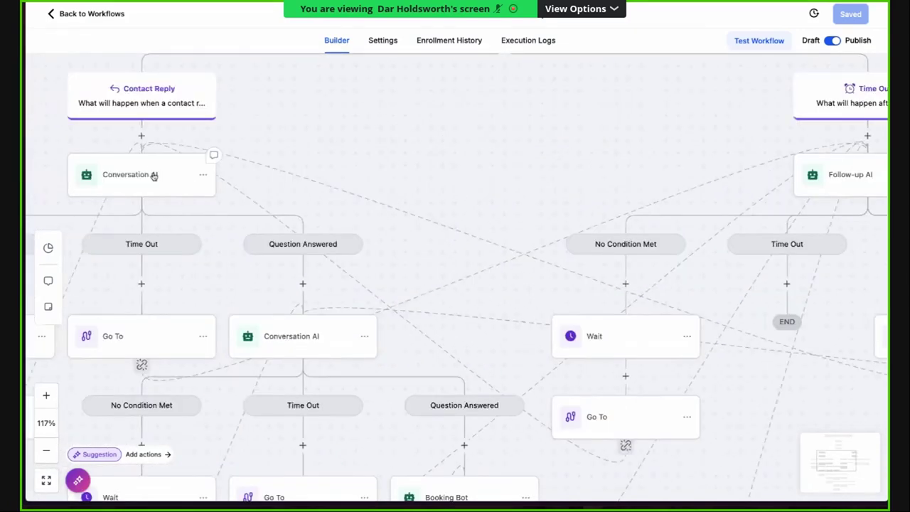
pyautogui.hscroll(7, 153, 177)
pyautogui.scroll(-1, 152, 177)
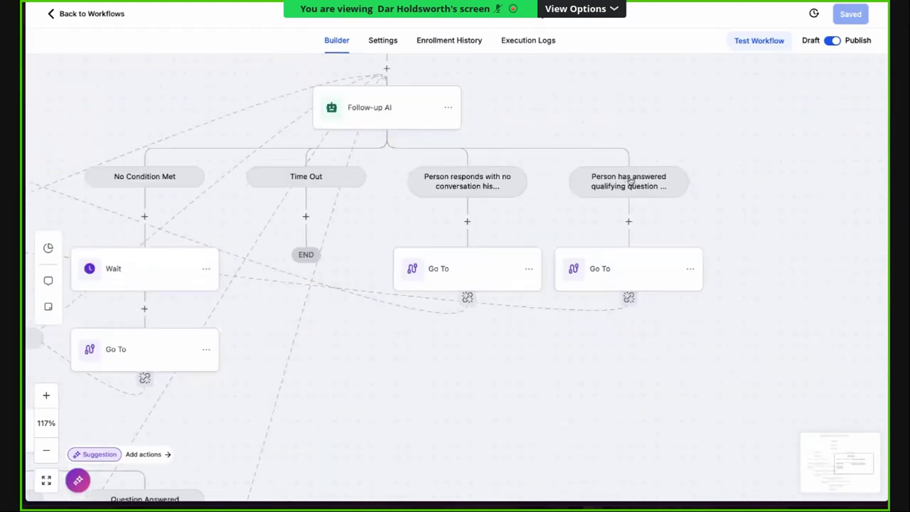
pyautogui.hscroll(-5, 354, 255)
pyautogui.scroll(-1, 354, 256)
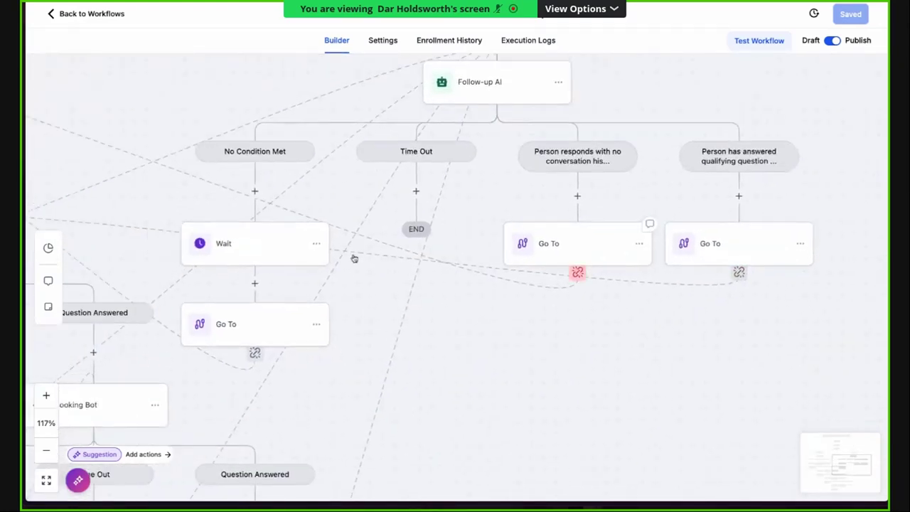
pyautogui.hscroll(-1, 354, 258)
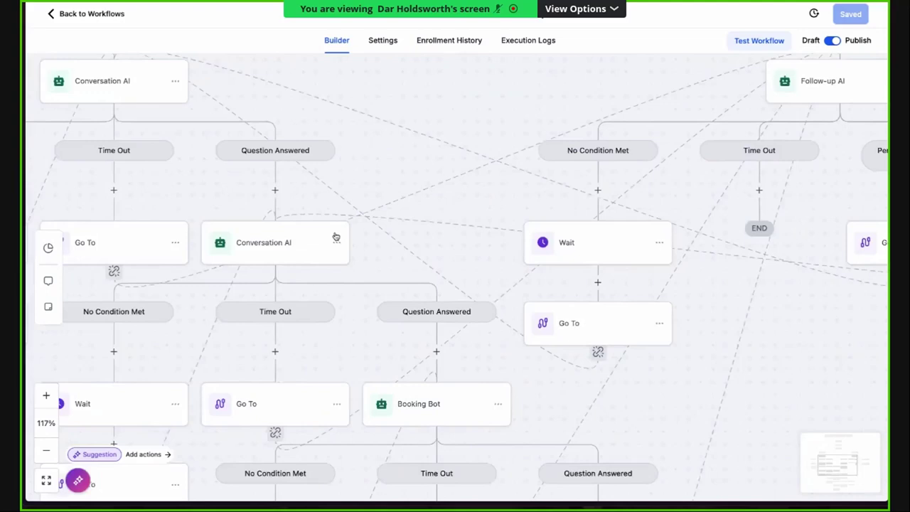
# Open the second Conversation AI action, review its question and branch settings, and close it without saving.
pyautogui.click(338, 237)
pyautogui.scroll(-5, 702, 300)
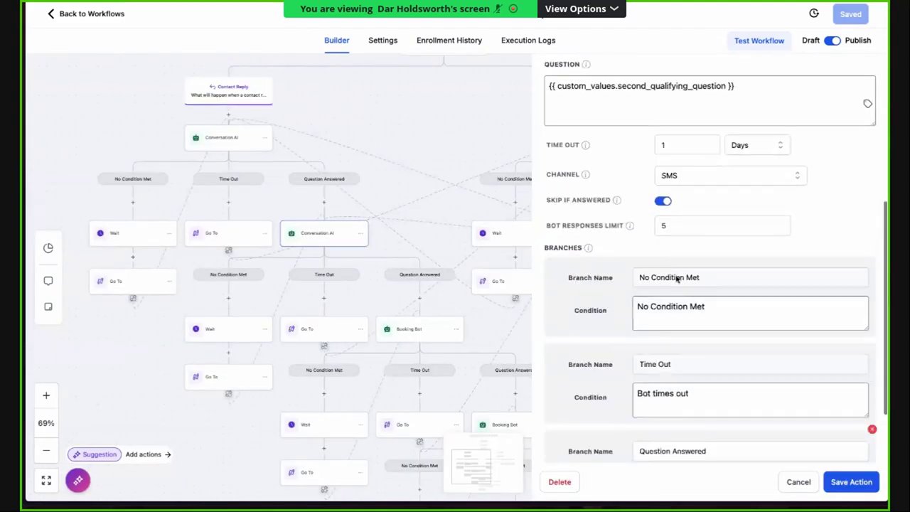
pyautogui.click(434, 142)
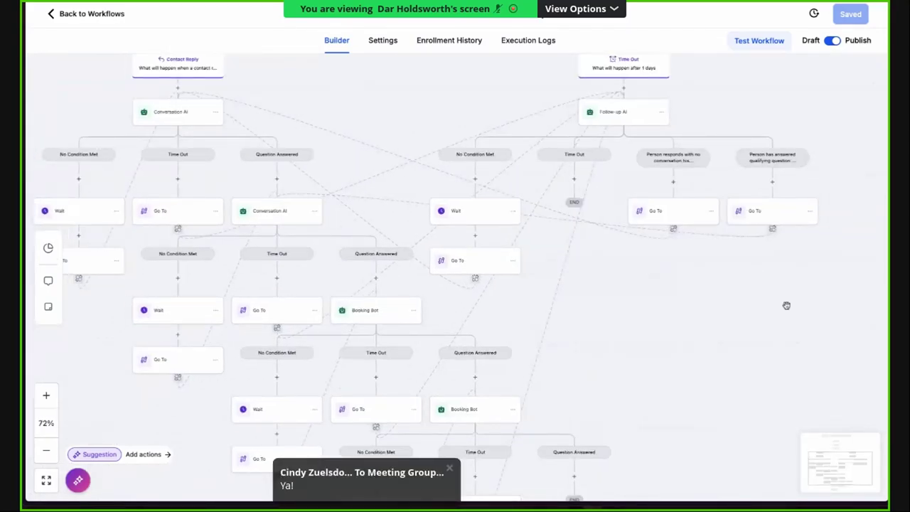
# Return to the 07. AI Conversational Bot folder and look through the remaining workflows in the list.
pyautogui.scroll(1, 579, 231)
pyautogui.scroll(1, 579, 230)
pyautogui.hscroll(-2, 486, 146)
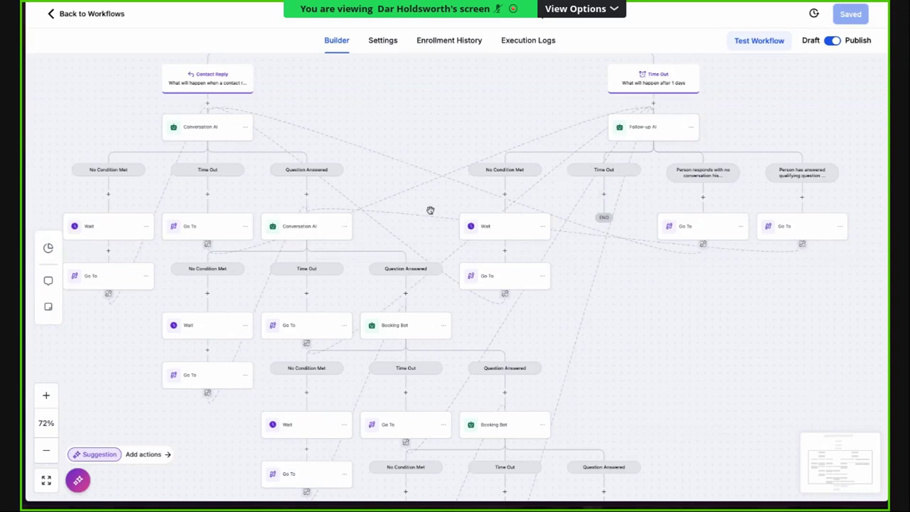
pyautogui.click(122, 13)
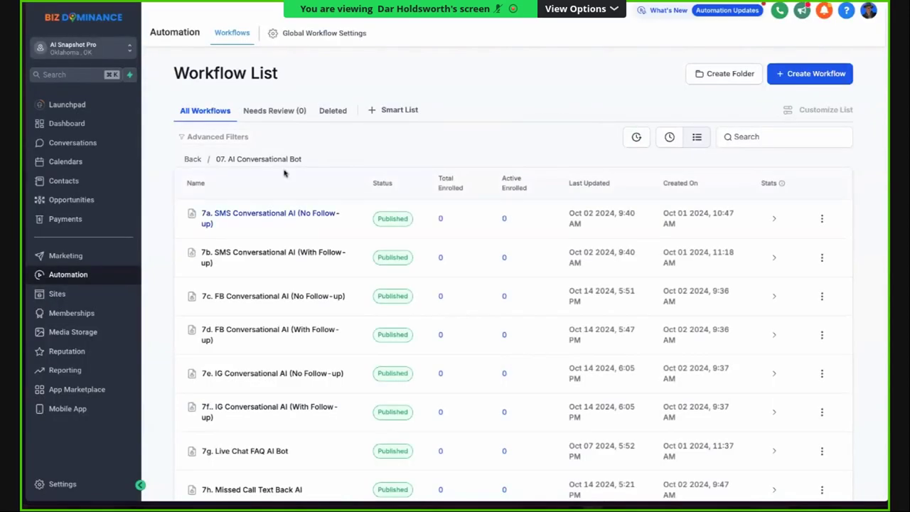
pyautogui.scroll(-3, 283, 185)
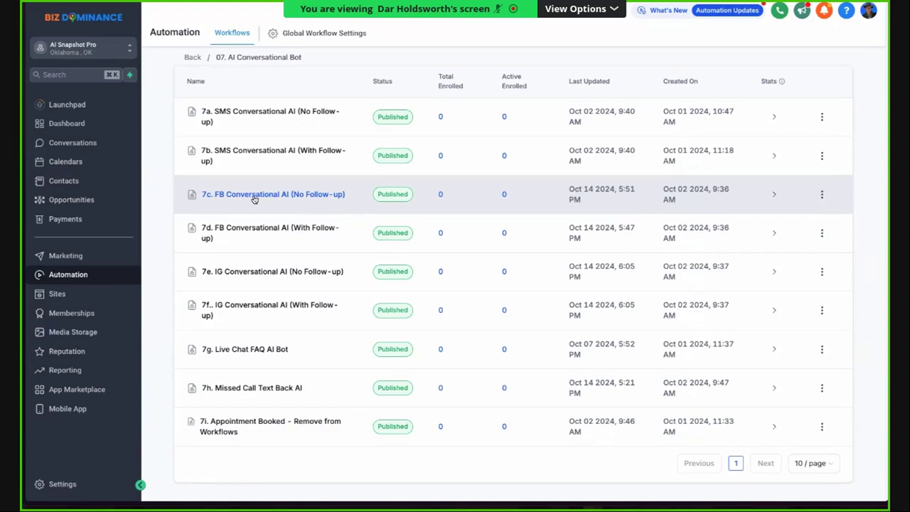
# Open the 7d. FB Conversational AI (With Follow-up) workflow, review its Facebook Messenger reply trigger, and close the trigger without saving.
pyautogui.click(252, 234)
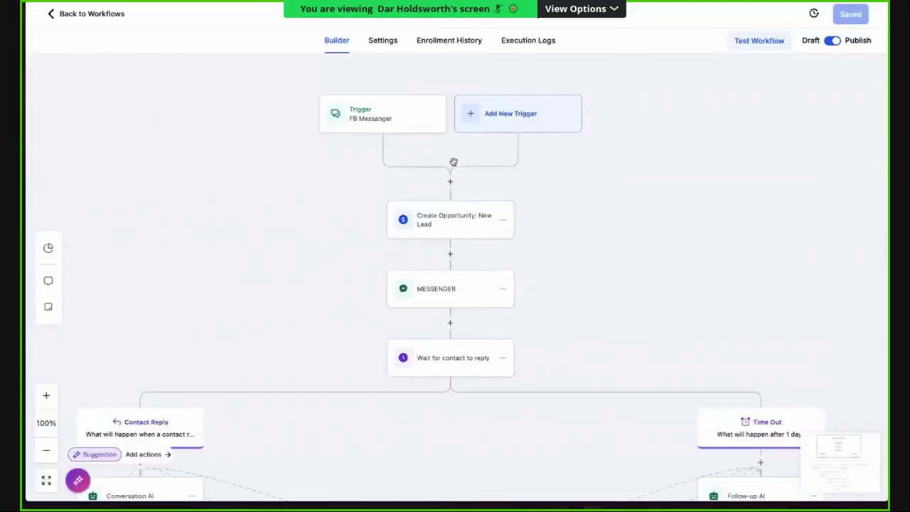
pyautogui.click(373, 121)
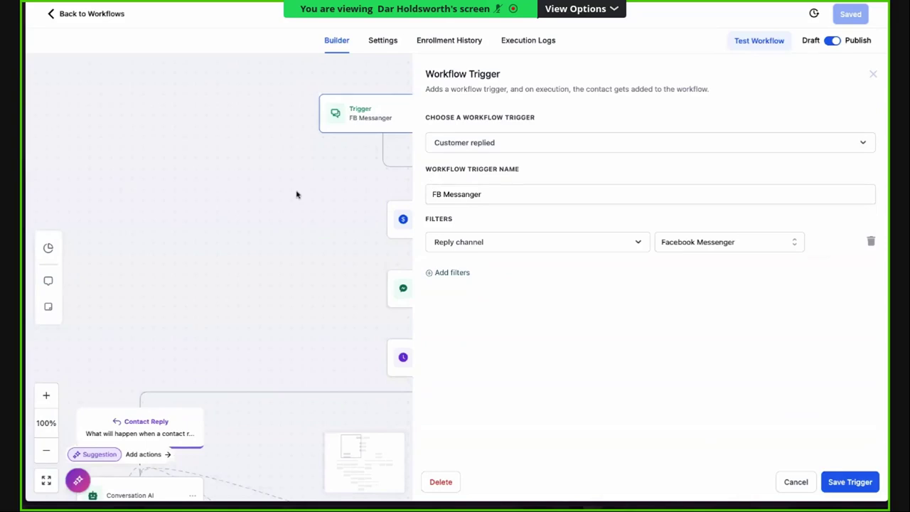
pyautogui.moveTo(409, 175); pyautogui.dragTo(343, 177)
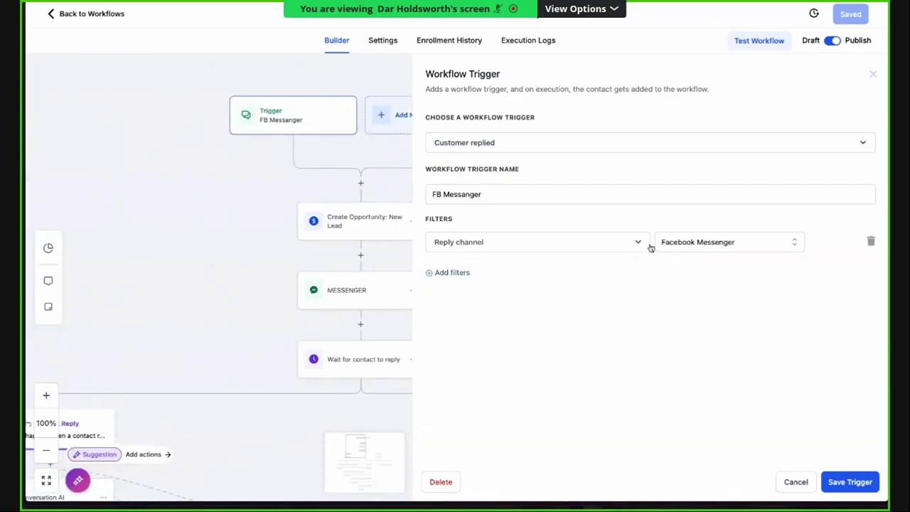
pyautogui.click(795, 481)
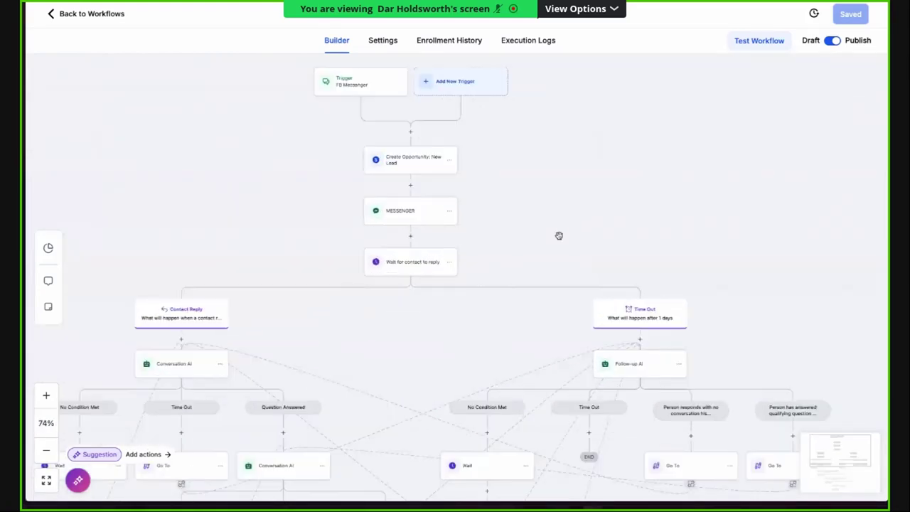
# Open the MESSENGER action, review the custom value used as its message, and close it without saving.
pyautogui.click(426, 199)
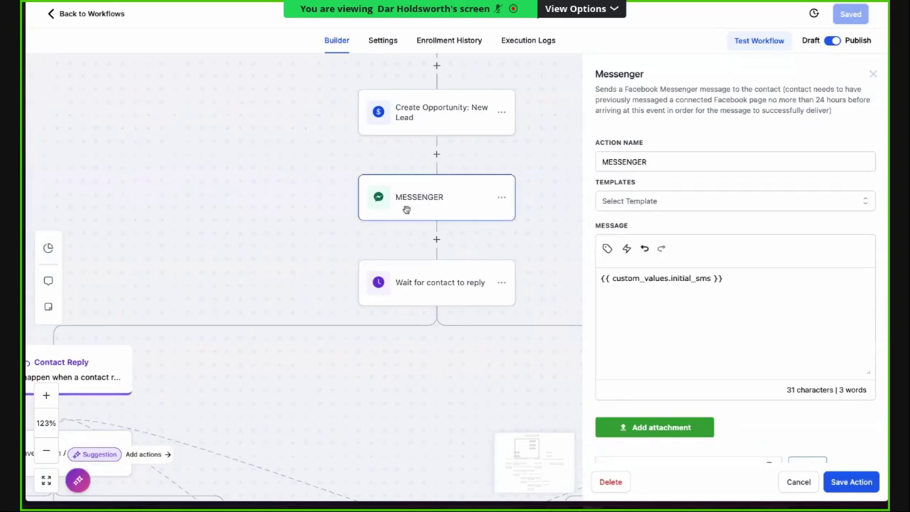
pyautogui.moveTo(678, 291); pyautogui.dragTo(592, 287)
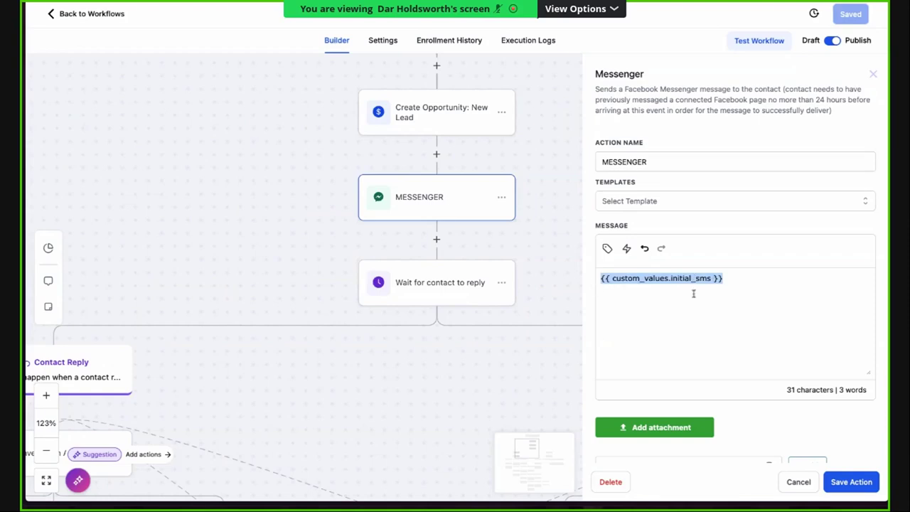
pyautogui.click(688, 315)
pyautogui.click(540, 274)
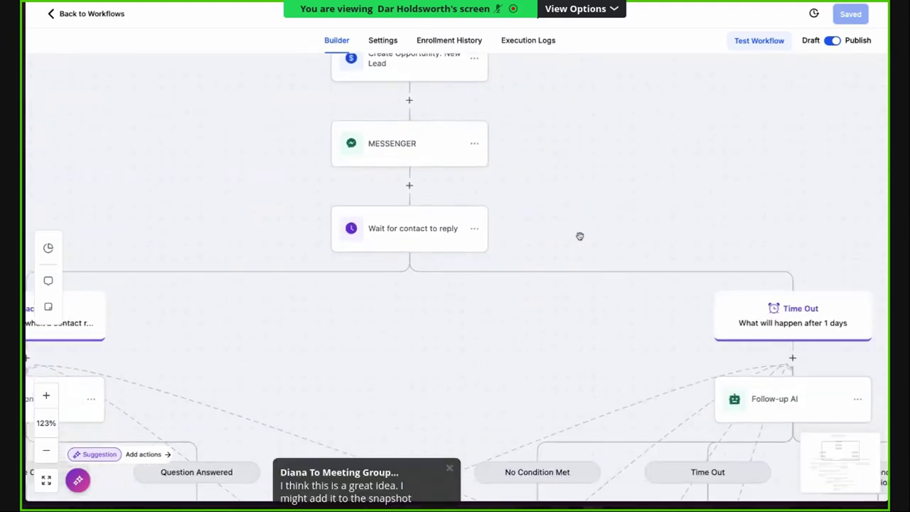
# Open the first Conversation AI action under Contact Reply and review its timeout, channel, response limit and branch conditions.
pyautogui.scroll(-3, 579, 236)
pyautogui.scroll(-4, 579, 236)
pyautogui.scroll(-2, 580, 237)
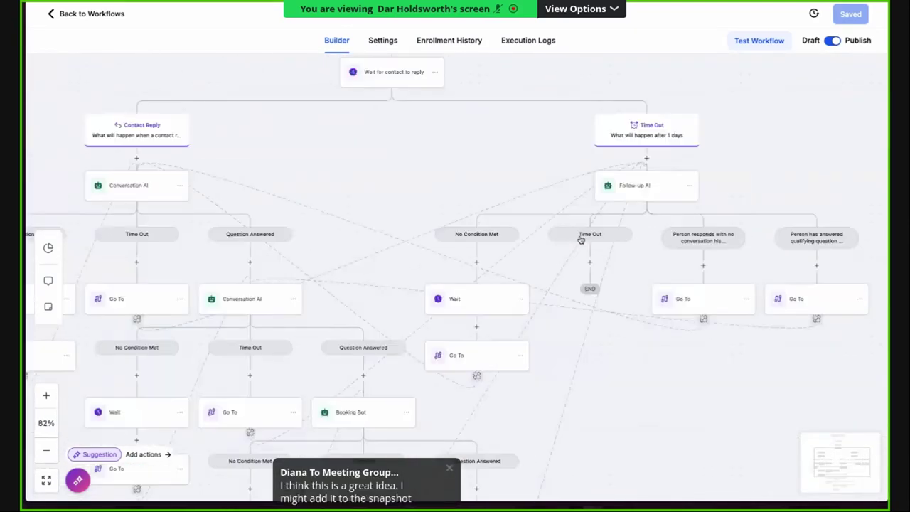
pyautogui.scroll(-1, 580, 238)
pyautogui.hscroll(-5, 580, 238)
pyautogui.click(405, 149)
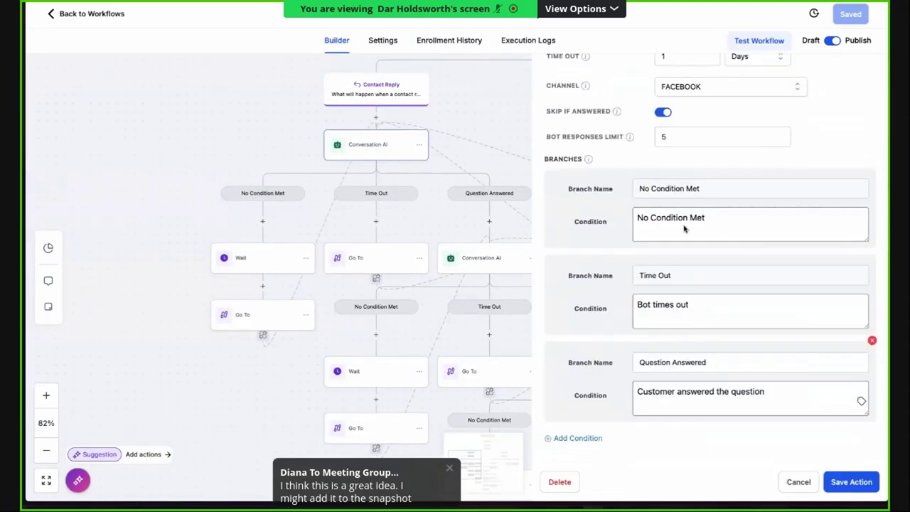
pyautogui.scroll(3, 683, 228)
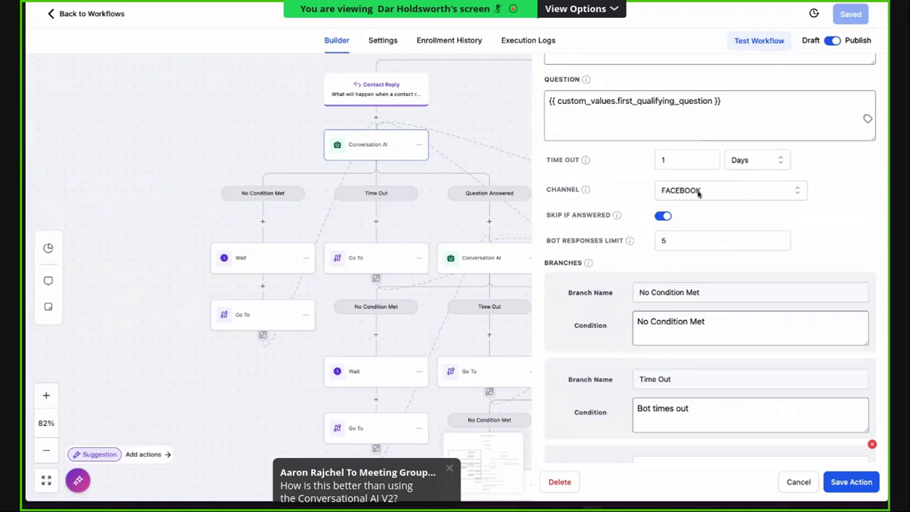
pyautogui.scroll(-3, 698, 213)
pyautogui.scroll(1, 711, 306)
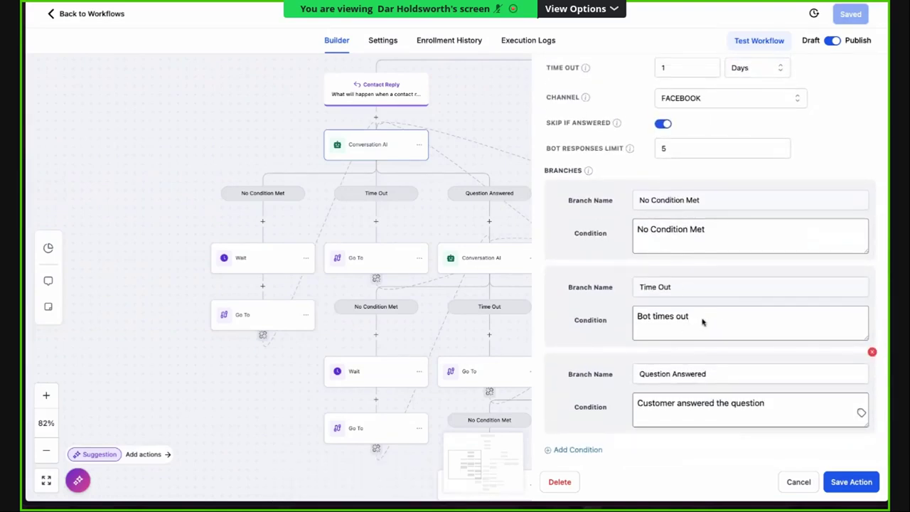
pyautogui.moveTo(745, 404); pyautogui.dragTo(676, 407)
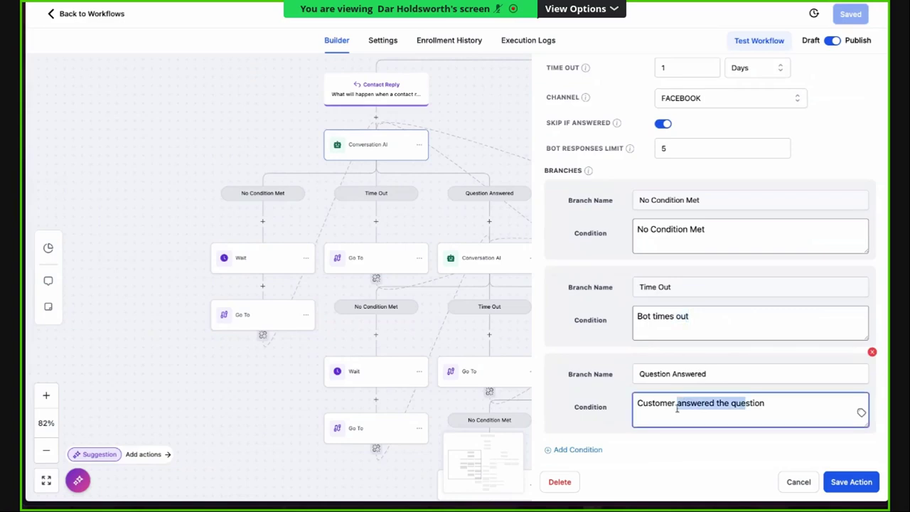
# Review the custom values for the bot's personality, additional instructions and question, and close the Conversation AI action without saving.
pyautogui.scroll(10, 676, 407)
pyautogui.moveTo(694, 196); pyautogui.dragTo(566, 197)
pyautogui.moveTo(732, 271); pyautogui.dragTo(635, 271)
pyautogui.moveTo(726, 348); pyautogui.dragTo(632, 347)
pyautogui.click(796, 483)
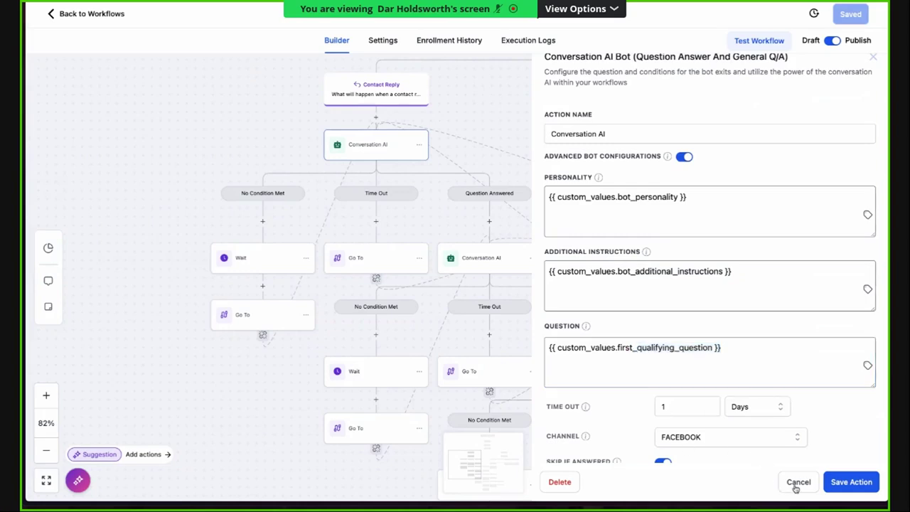
# Examine the Contact Reply and Time Out branches of the Facebook workflow, and return to the workflow list.
pyautogui.hscroll(5, 564, 241)
pyautogui.scroll(-2, 565, 241)
pyautogui.scroll(-1, 564, 243)
pyautogui.hscroll(-3, 563, 243)
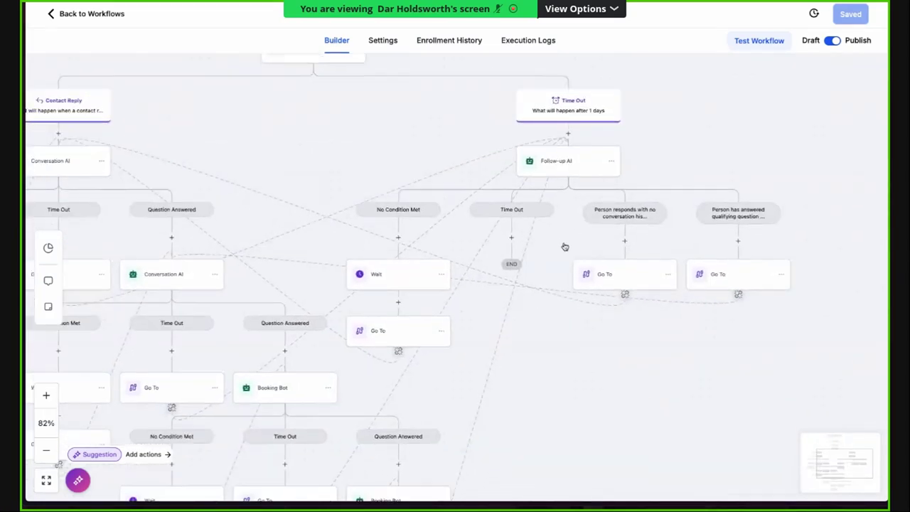
pyautogui.scroll(3, 564, 246)
pyautogui.hscroll(-5, 564, 246)
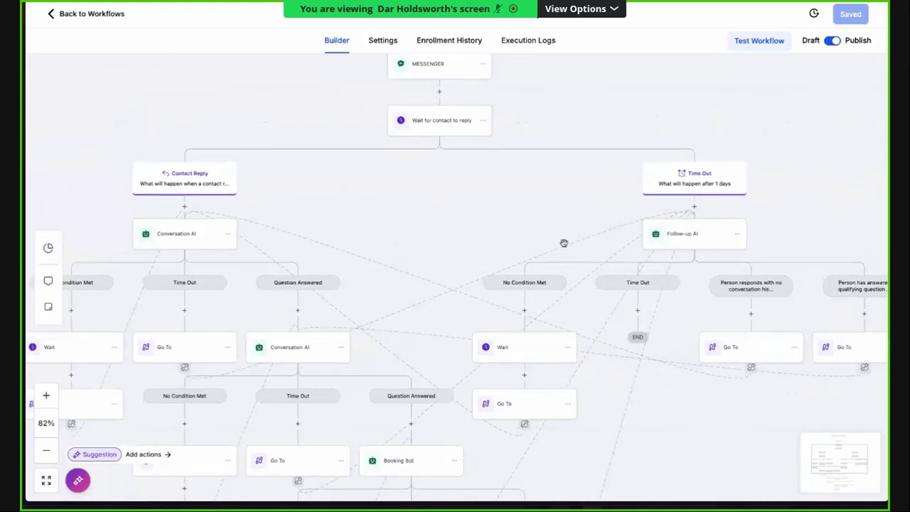
pyautogui.scroll(1, 563, 243)
pyautogui.hscroll(-1, 563, 243)
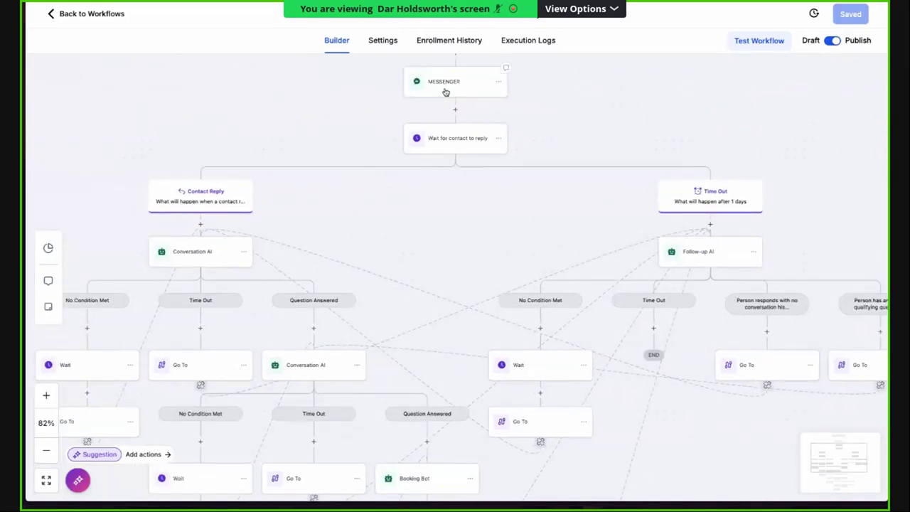
pyautogui.hotkey('alt', 'Left')
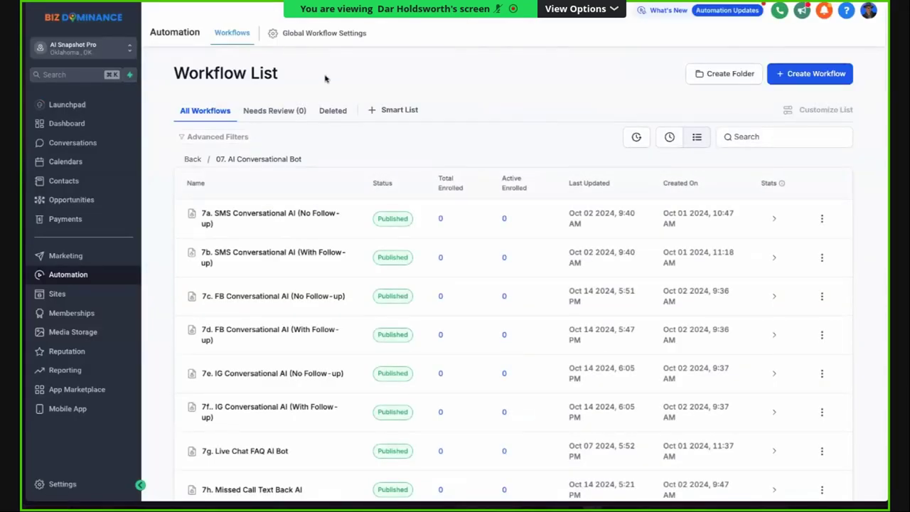
# Open the 7e. IG Conversational AI (No Follow-up) workflow, review its Instagram DM reply trigger, and close the trigger without saving.
pyautogui.scroll(-3, 540, 106)
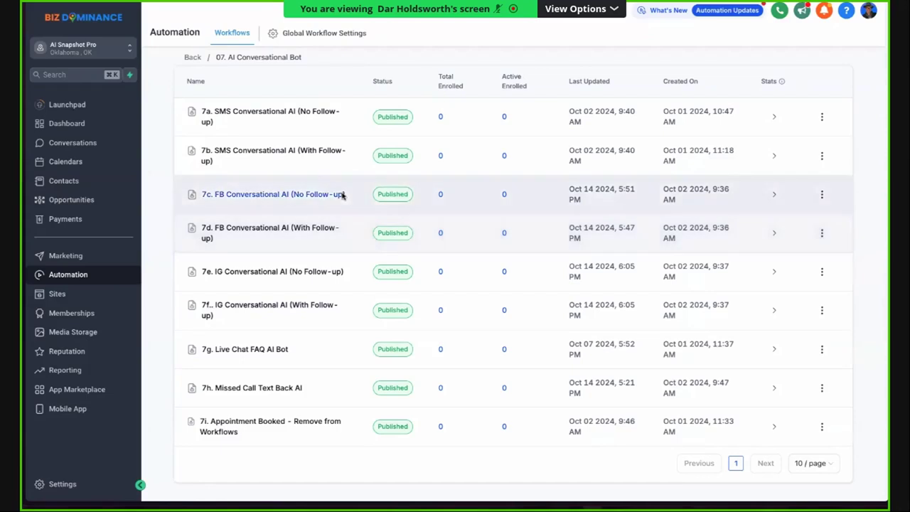
pyautogui.click(253, 277)
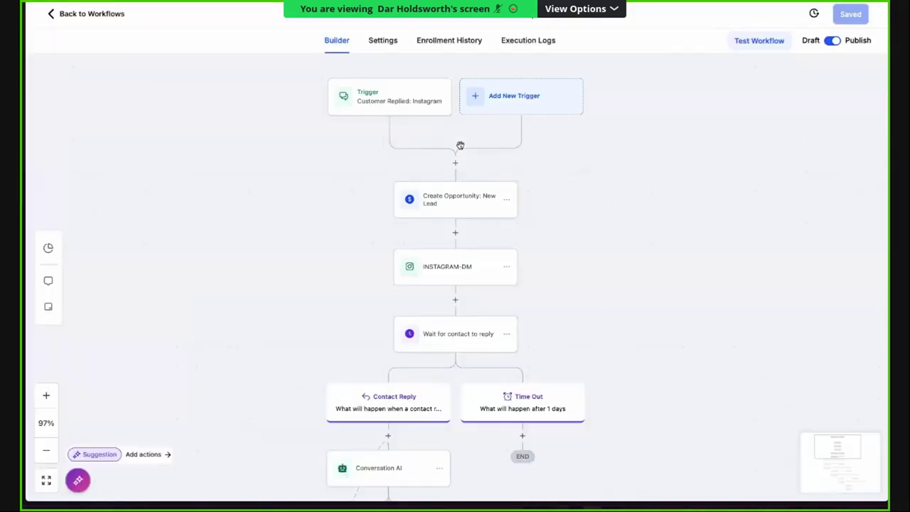
pyautogui.click(383, 101)
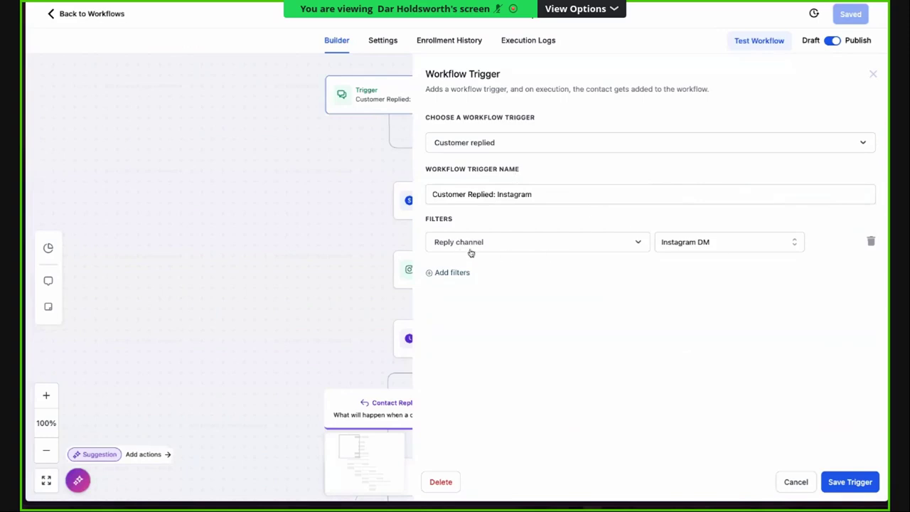
pyautogui.click(797, 484)
# Open the second Conversation AI action in the Instagram workflow and review its question, timeout, channel and branch settings.
pyautogui.scroll(-4, 626, 298)
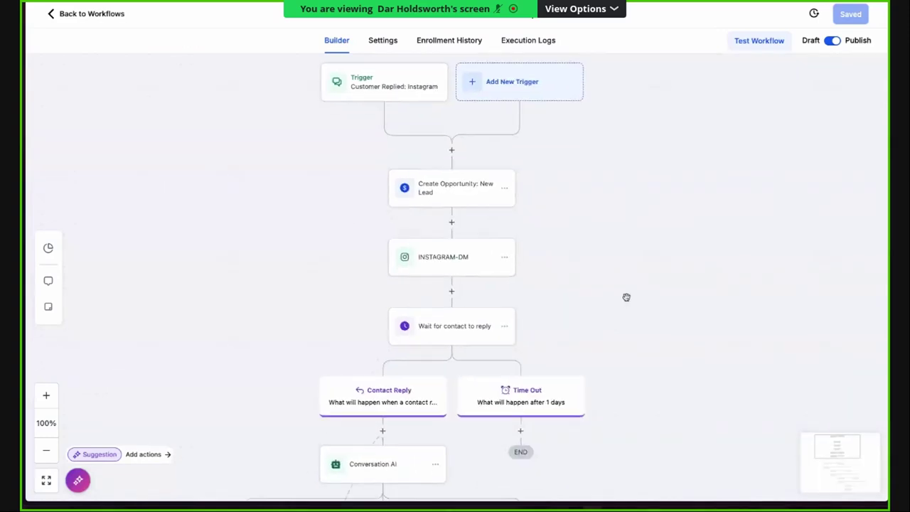
pyautogui.click(519, 345)
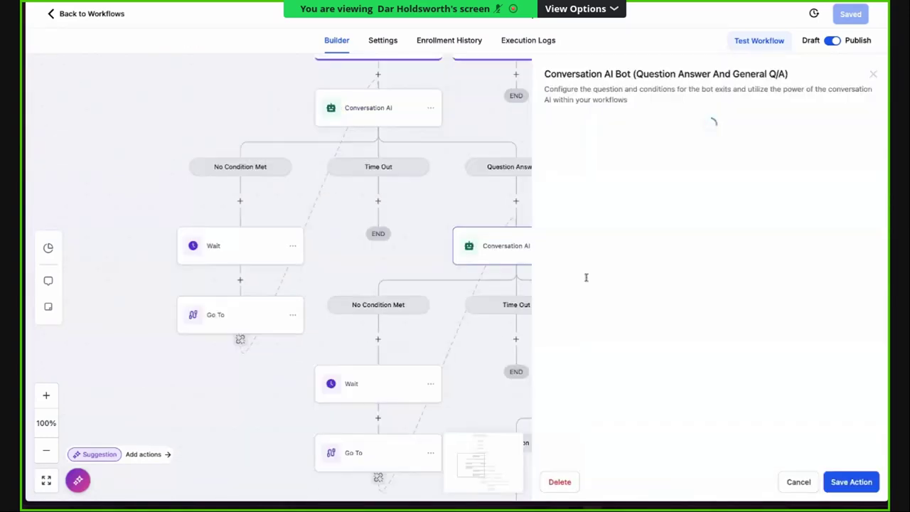
pyautogui.scroll(-5, 631, 327)
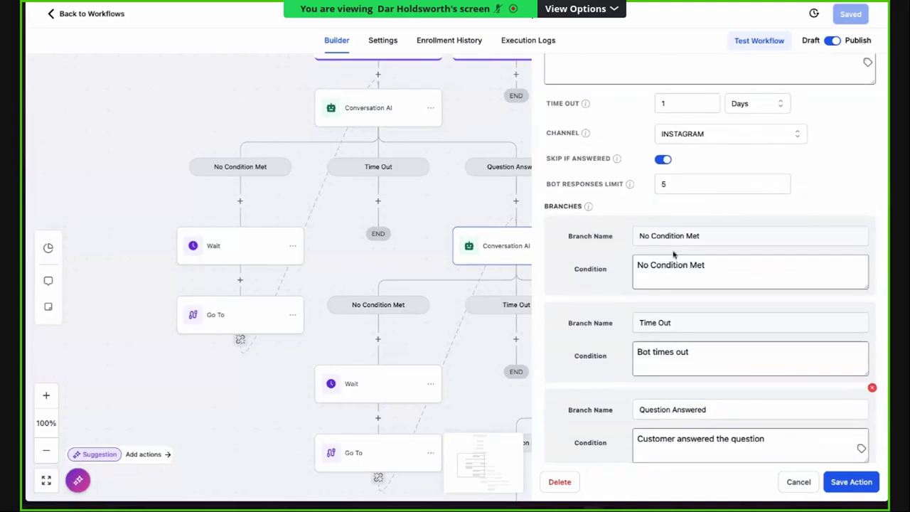
pyautogui.scroll(1, 659, 234)
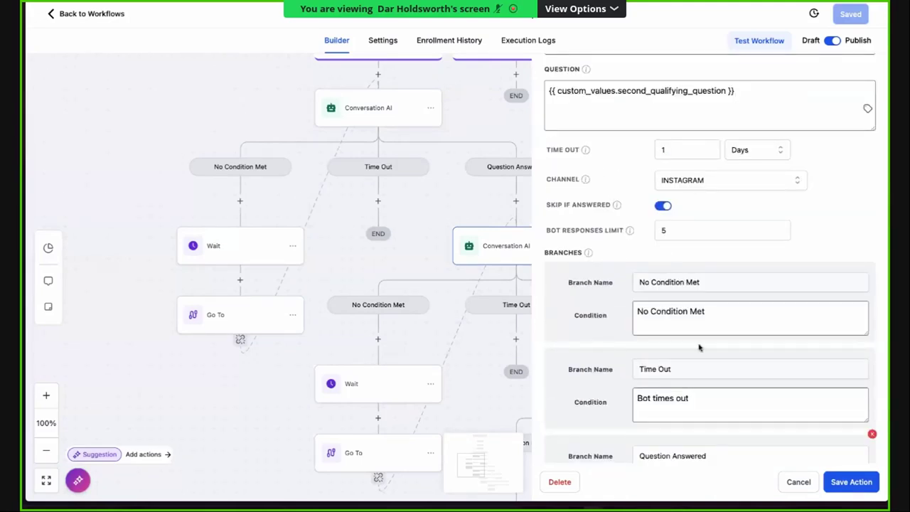
pyautogui.scroll(-2, 701, 349)
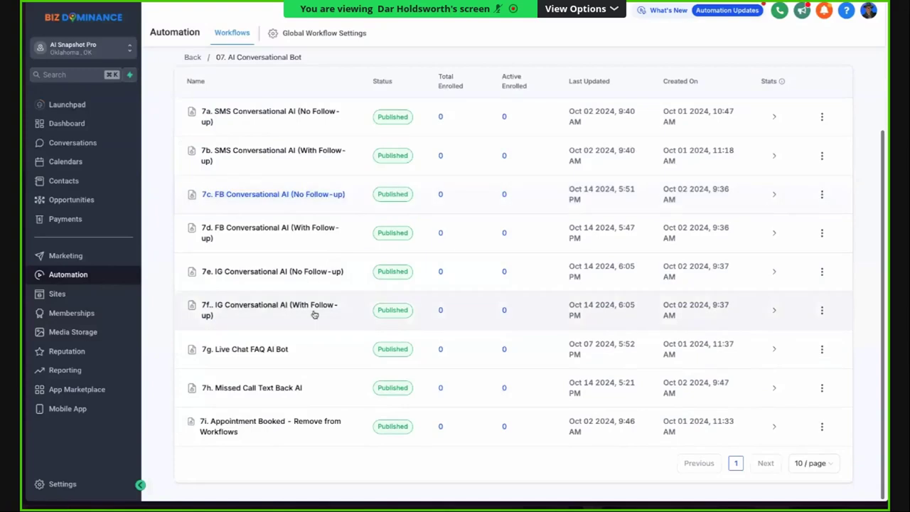
# Open the 7g. Live Chat FAQ AI Bot workflow, review its Live Chat reply trigger, and close the trigger without saving.
pyautogui.click(262, 307)
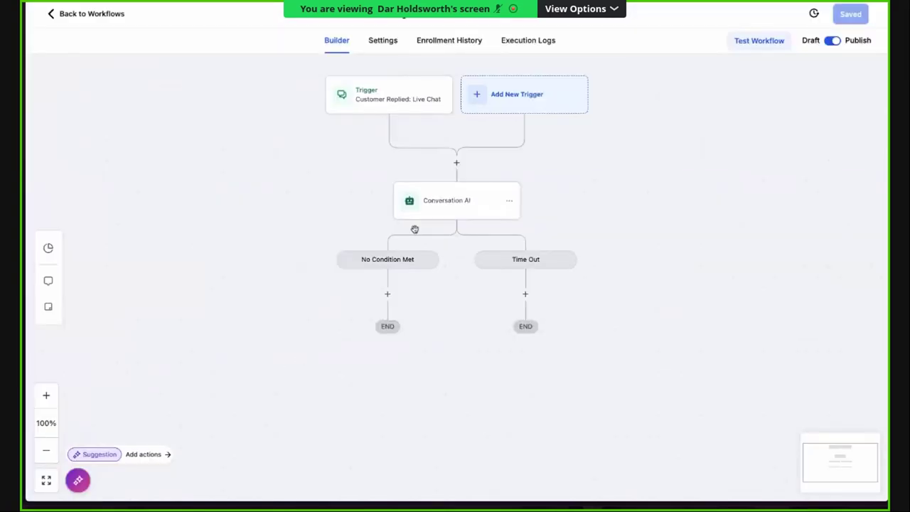
pyautogui.click(390, 108)
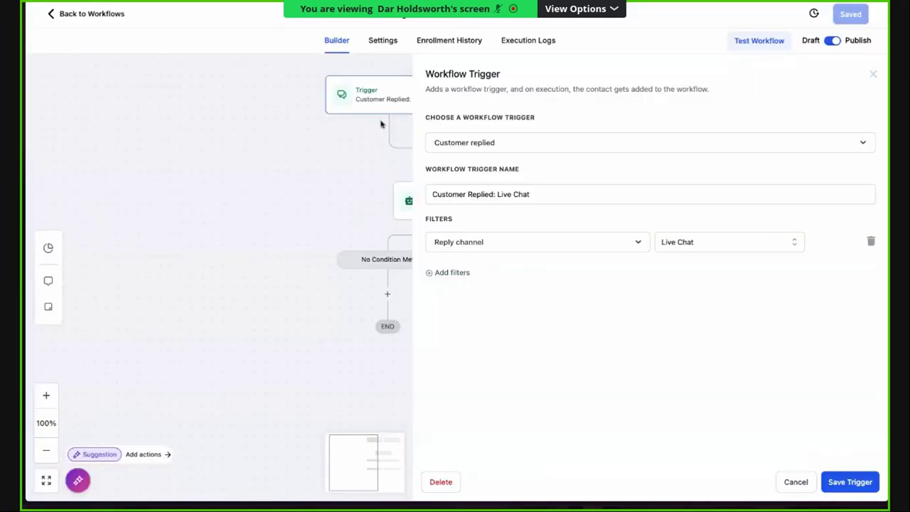
pyautogui.click(794, 482)
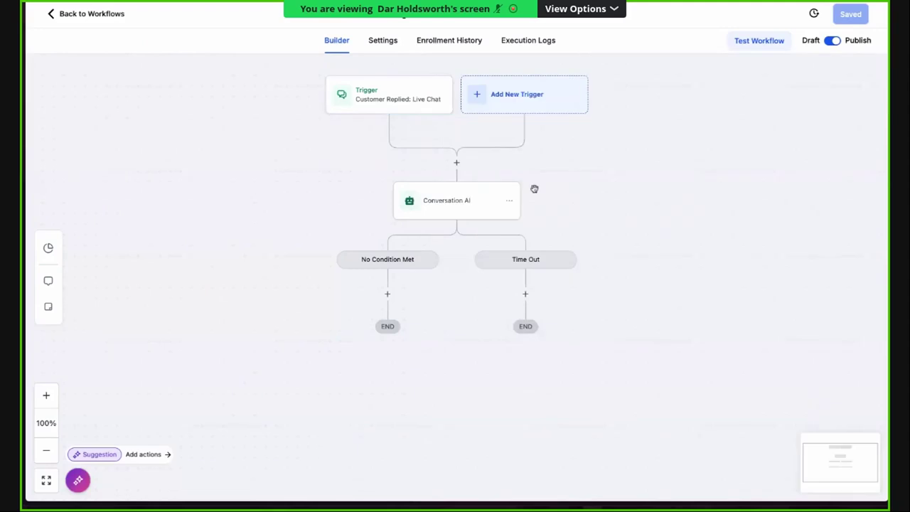
# Review the live chat Conversation AI action's personality, additional instructions and question fields, and return to the workflow list.
pyautogui.click(455, 201)
pyautogui.moveTo(710, 215); pyautogui.dragTo(614, 215)
pyautogui.click(735, 287)
pyautogui.moveTo(734, 287); pyautogui.dragTo(633, 289)
pyautogui.moveTo(672, 374); pyautogui.dragTo(552, 368)
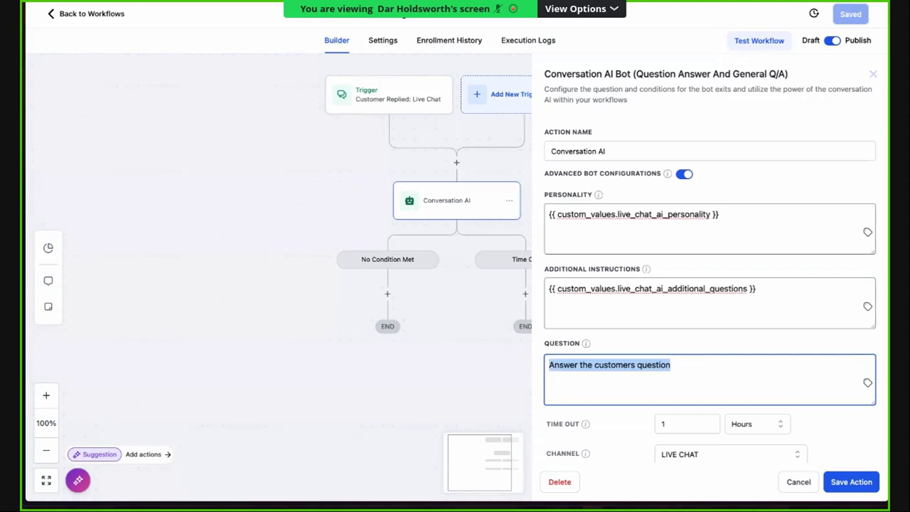
pyautogui.click(198, 240)
pyautogui.click(90, 14)
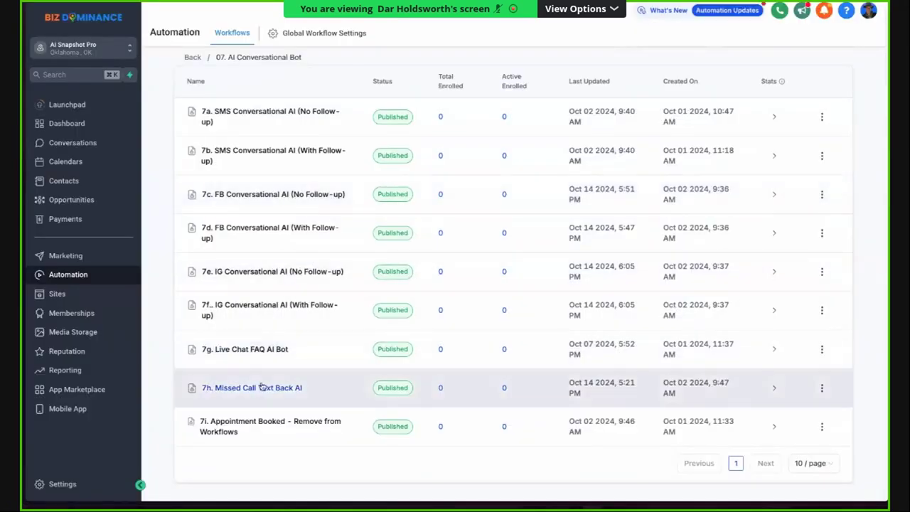
# Open the 7h. Missed Call Text Back AI workflow and examine its trigger, SMS, wait and reply branches.
pyautogui.click(261, 389)
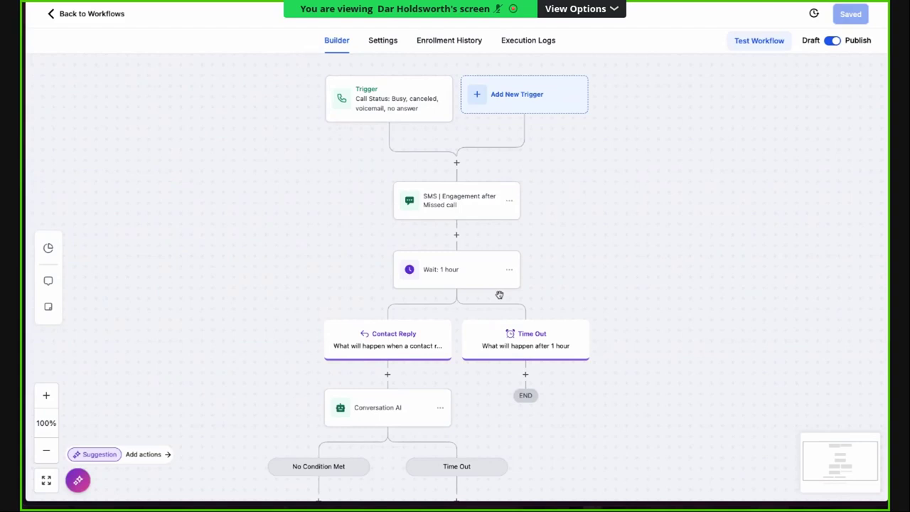
pyautogui.scroll(-2, 499, 295)
pyautogui.scroll(2, 499, 294)
pyautogui.scroll(-2, 500, 298)
pyautogui.scroll(2, 485, 201)
pyautogui.scroll(-1, 486, 199)
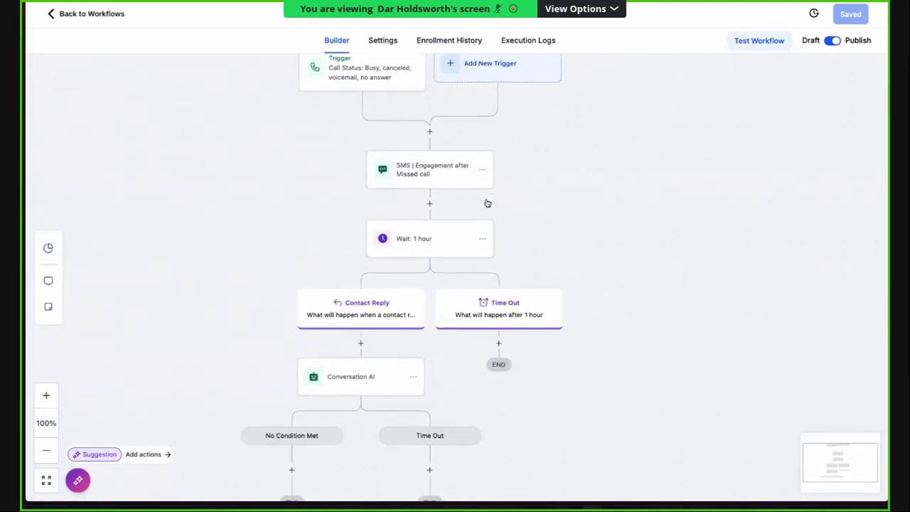
# Review the missed-call SMS message with its location name placeholder, check the 1 hour wait action, and close without saving.
pyautogui.scroll(-1, 486, 200)
pyautogui.click(416, 136)
pyautogui.moveTo(620, 275); pyautogui.dragTo(703, 279)
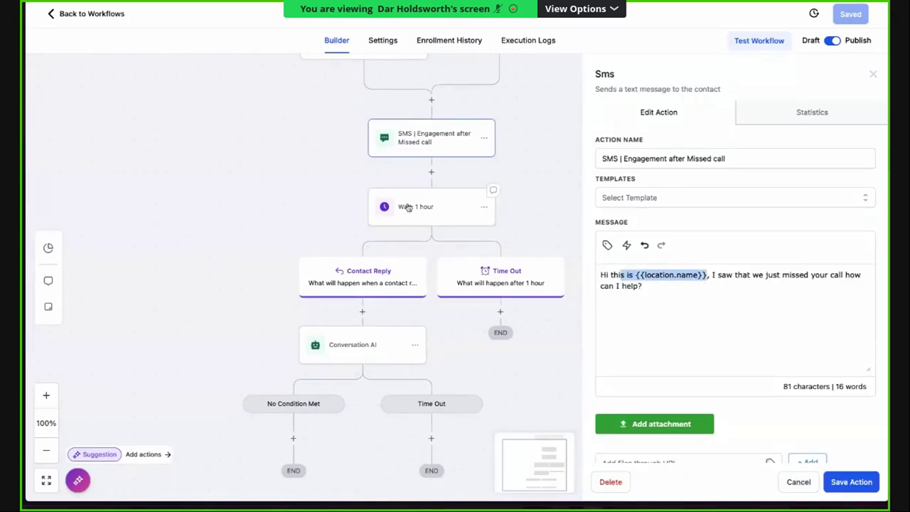
pyautogui.click(439, 220)
pyautogui.click(781, 482)
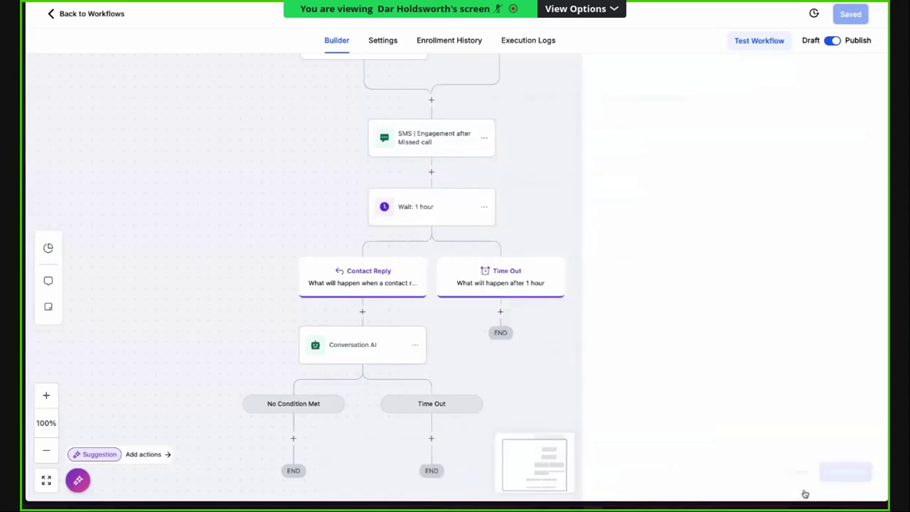
# Review the missed-call Conversation AI action's personality, instructions, question, SMS channel and branch settings, close it without saving, and return to the workflow list.
pyautogui.scroll(-2, 611, 338)
pyautogui.scroll(-2, 599, 330)
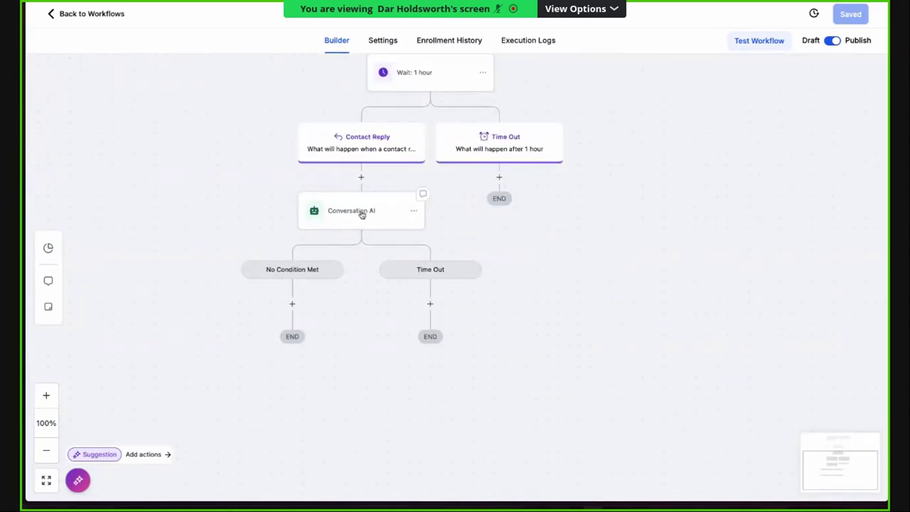
pyautogui.click(353, 211)
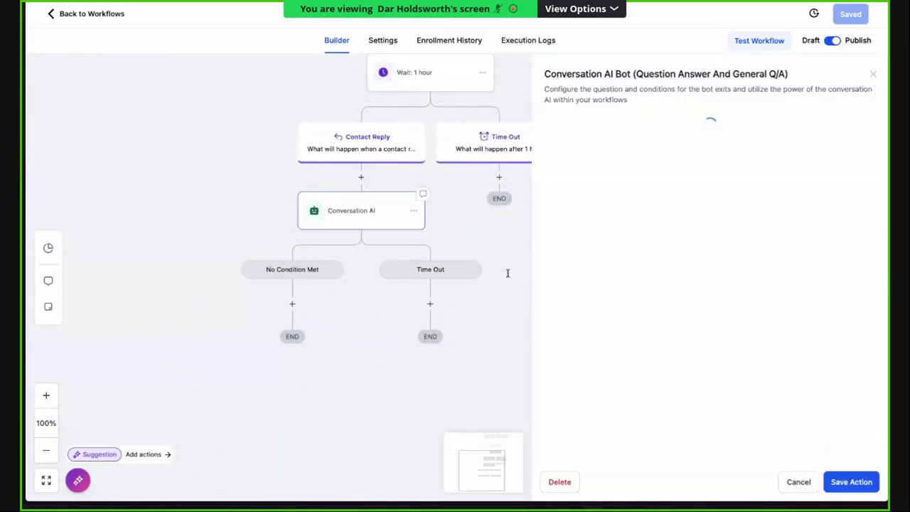
pyautogui.moveTo(642, 215); pyautogui.dragTo(676, 216)
pyautogui.moveTo(641, 289); pyautogui.dragTo(706, 297)
pyautogui.moveTo(648, 365); pyautogui.dragTo(593, 365)
pyautogui.scroll(-4, 698, 364)
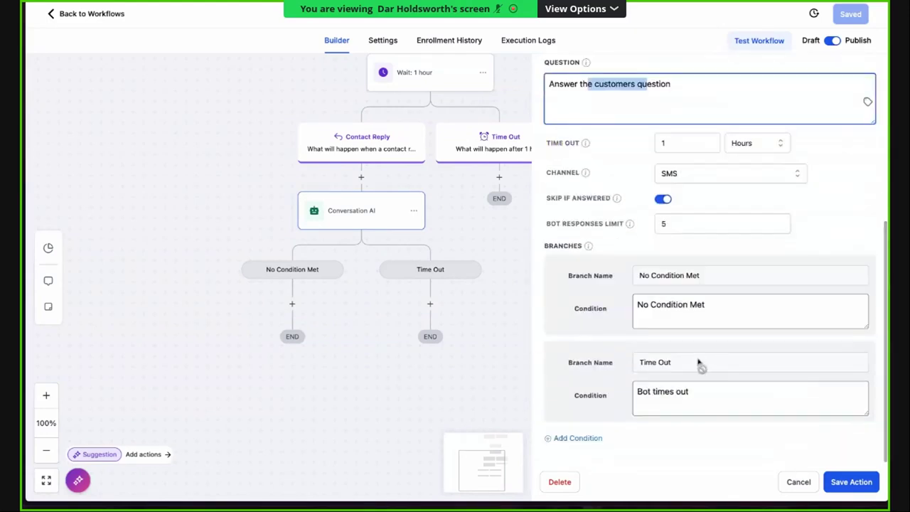
pyautogui.click(798, 481)
pyautogui.click(92, 17)
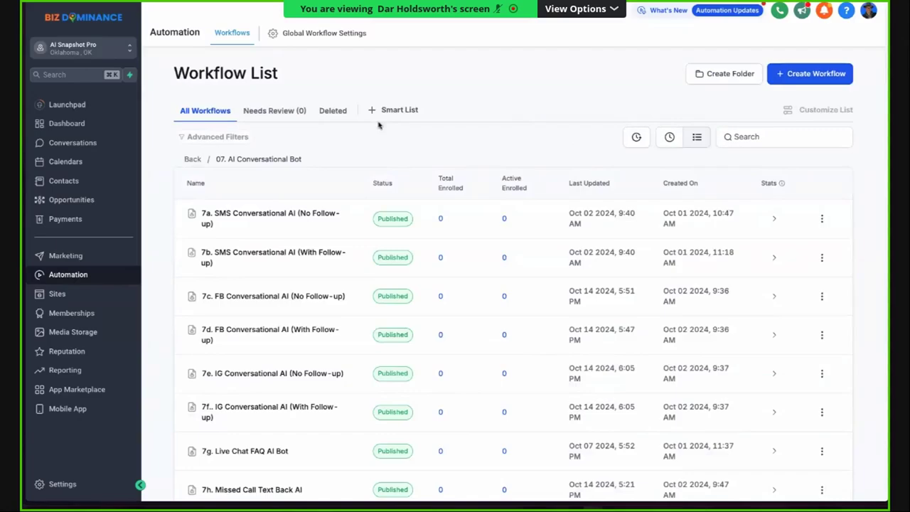
# Open the Appointment Status workflow that removes contacts from the Conversational AI workflows and adds the appointment booked tag, and return to the workflow list.
pyautogui.click(266, 428)
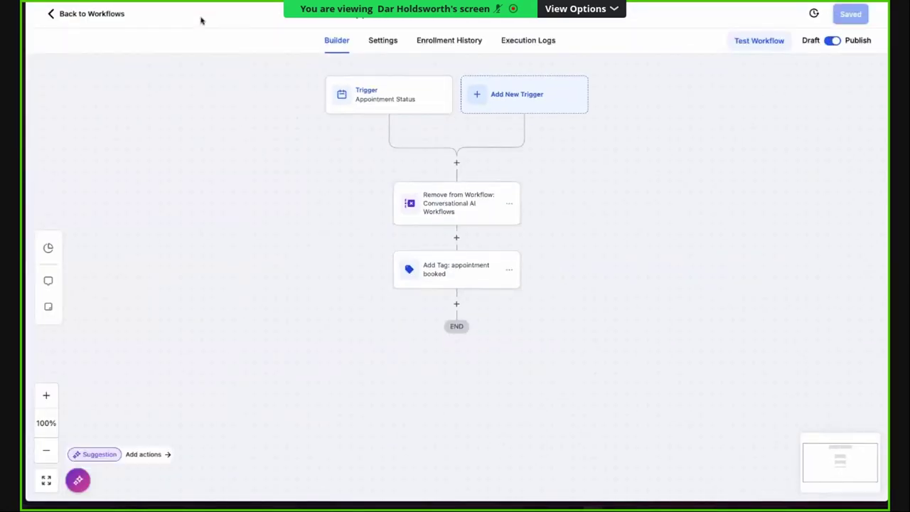
pyautogui.click(91, 14)
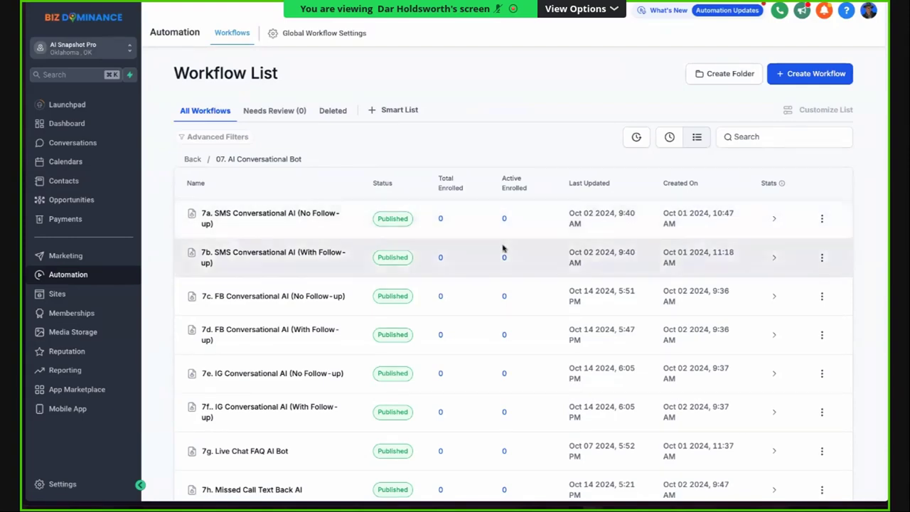
pyautogui.scroll(-2, 503, 244)
pyautogui.scroll(2, 503, 249)
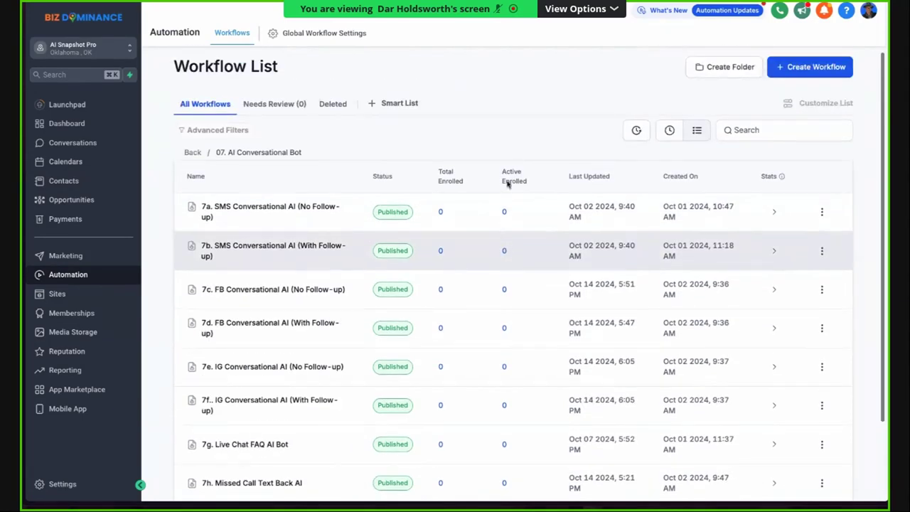
pyautogui.scroll(1, 506, 143)
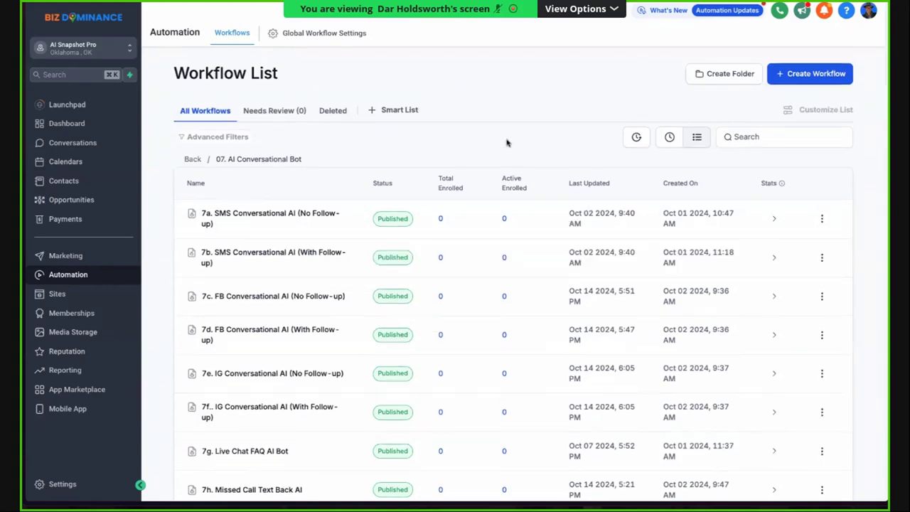
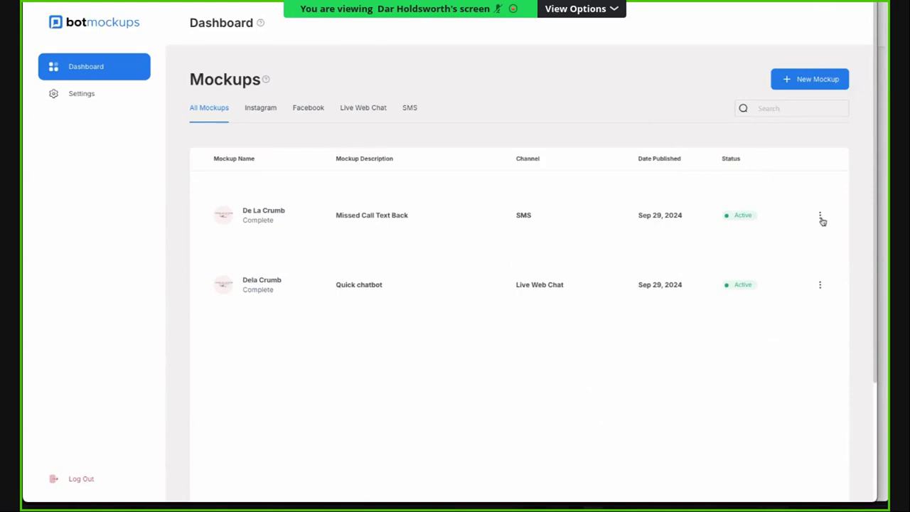
# Open the Dela Crumb Quick chatbot mockup in Botmockups and examine its website URL, screenshot and chat icon color against the phone preview.
pyautogui.click(820, 216)
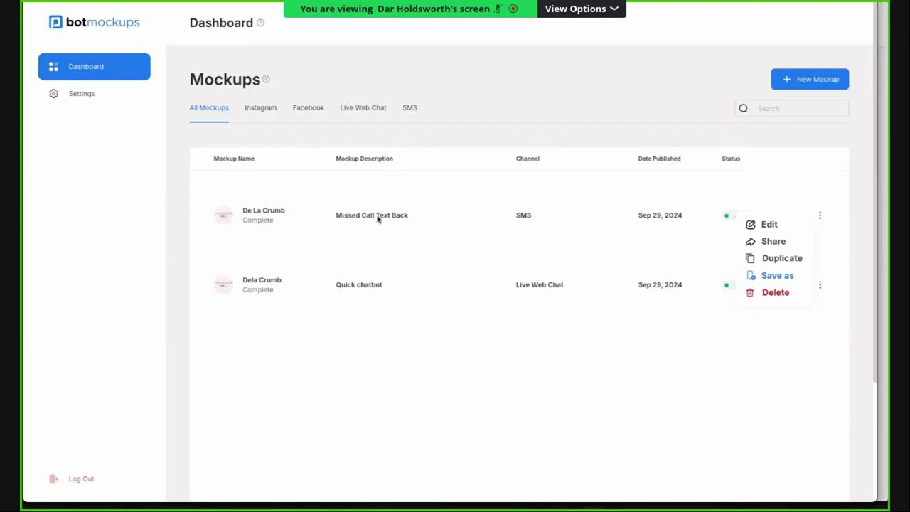
pyautogui.click(349, 290)
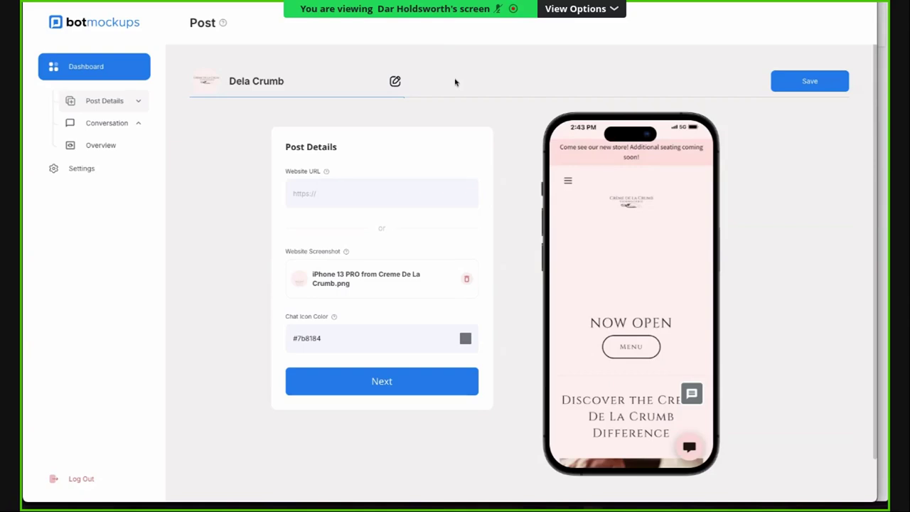
pyautogui.scroll(-1, 608, 259)
pyautogui.scroll(1, 626, 266)
pyautogui.scroll(-1, 628, 267)
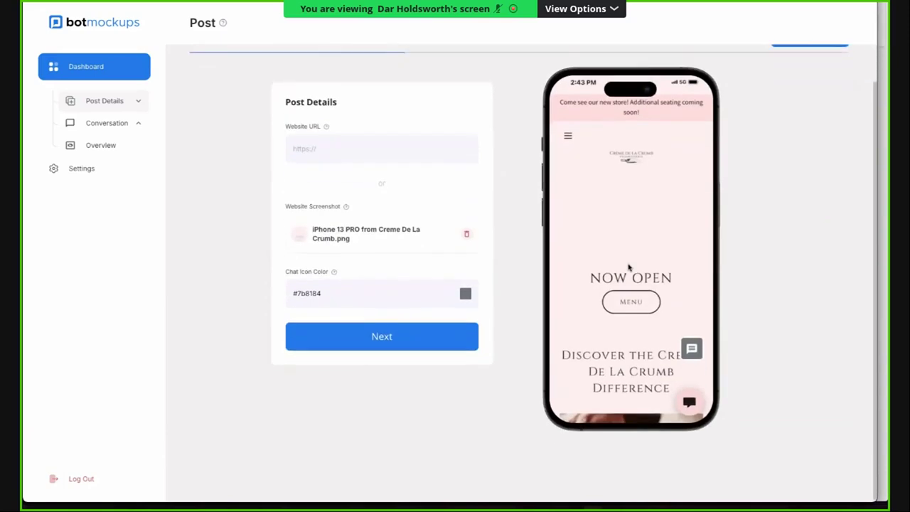
pyautogui.scroll(1, 457, 237)
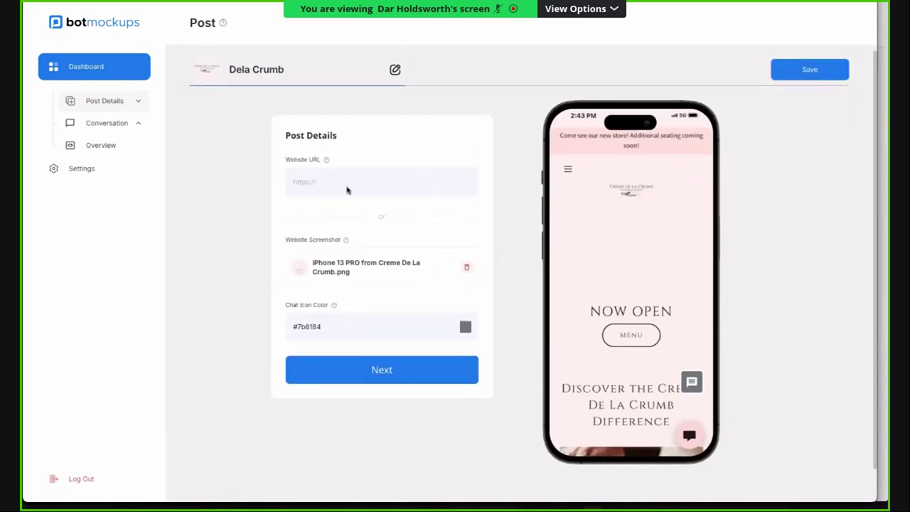
pyautogui.scroll(-1, 380, 287)
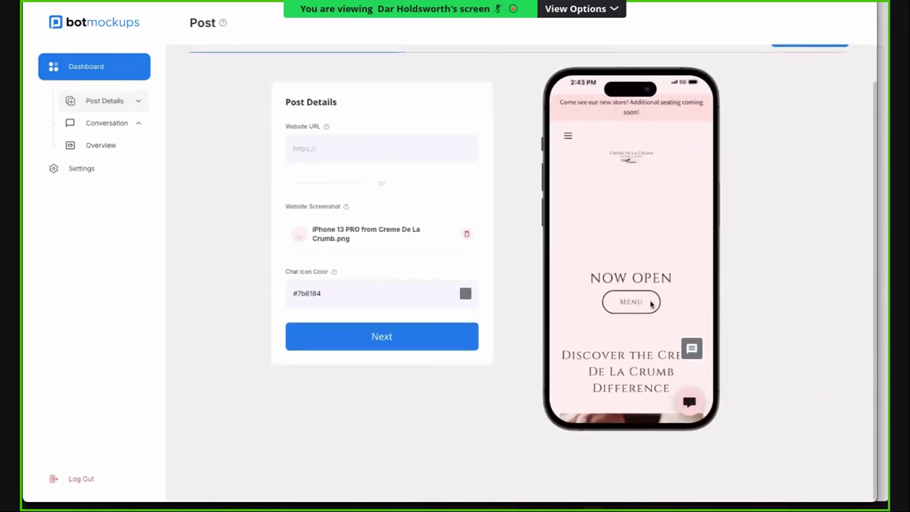
pyautogui.scroll(1, 352, 180)
pyautogui.scroll(-1, 351, 179)
pyautogui.scroll(1, 352, 180)
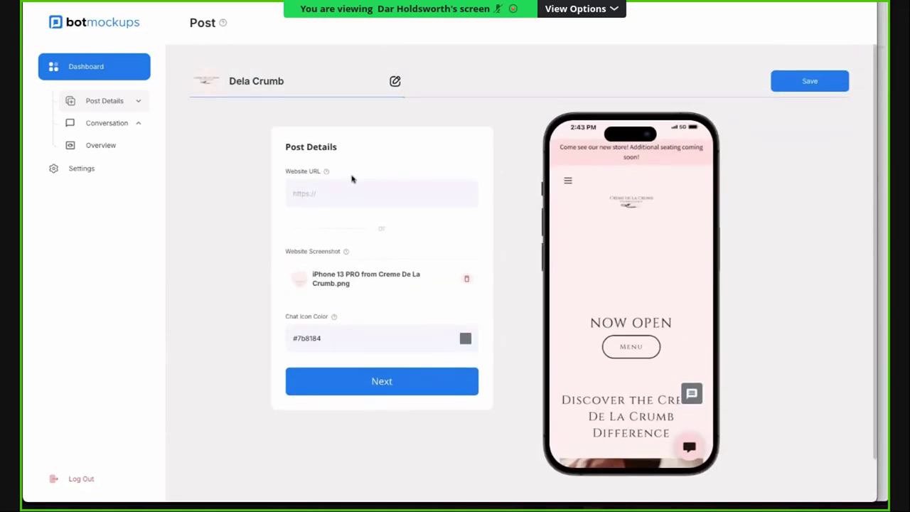
pyautogui.scroll(-1, 320, 163)
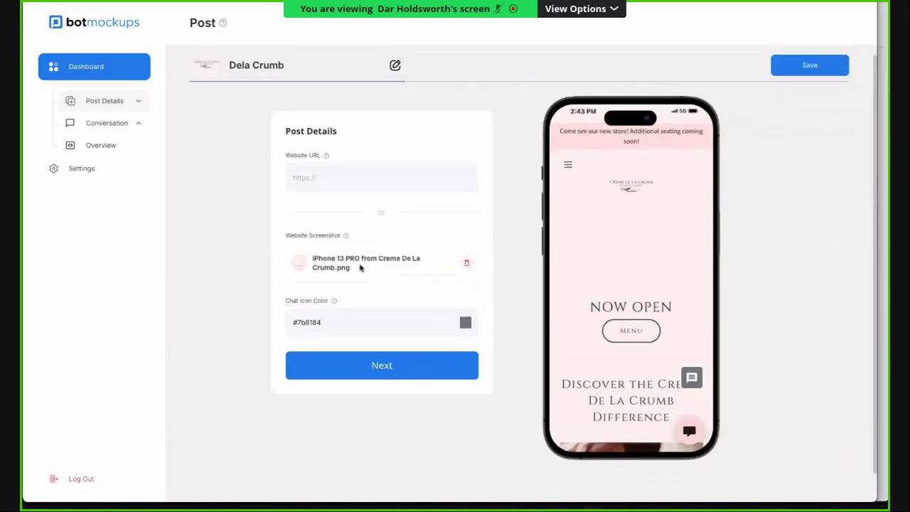
# Check the Dela Crumb mockup's conversation details and overview, and return to its post details.
pyautogui.click(107, 124)
pyautogui.scroll(-1, 369, 182)
pyautogui.scroll(1, 369, 182)
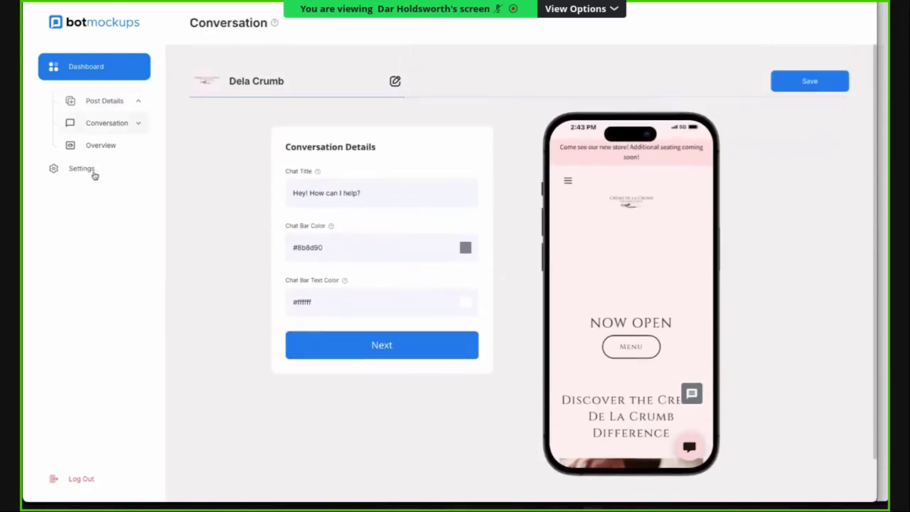
pyautogui.click(101, 145)
pyautogui.click(94, 106)
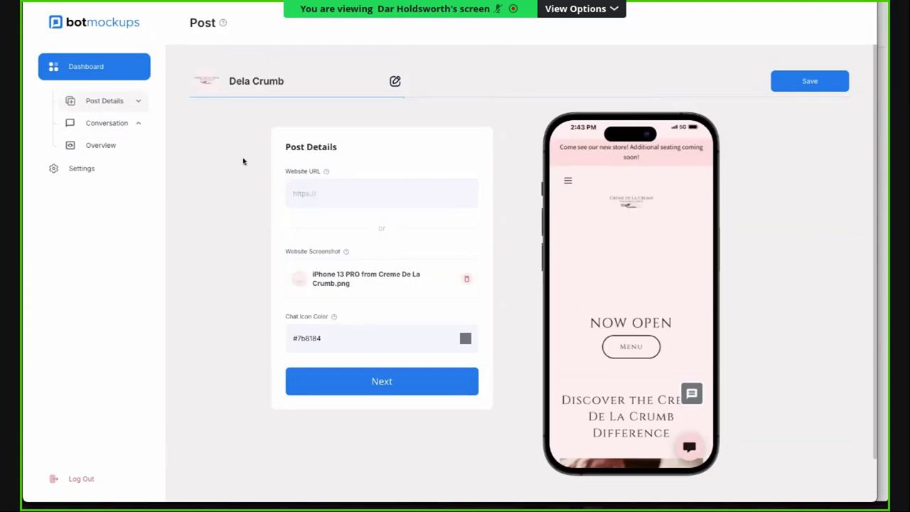
pyautogui.scroll(-1, 412, 249)
pyautogui.scroll(1, 412, 250)
# Open the conversation details of the De La Crumb Missed Call Text Back mockup, review its bot prompt, and save the mockup.
pyautogui.click(105, 168)
pyautogui.click(84, 124)
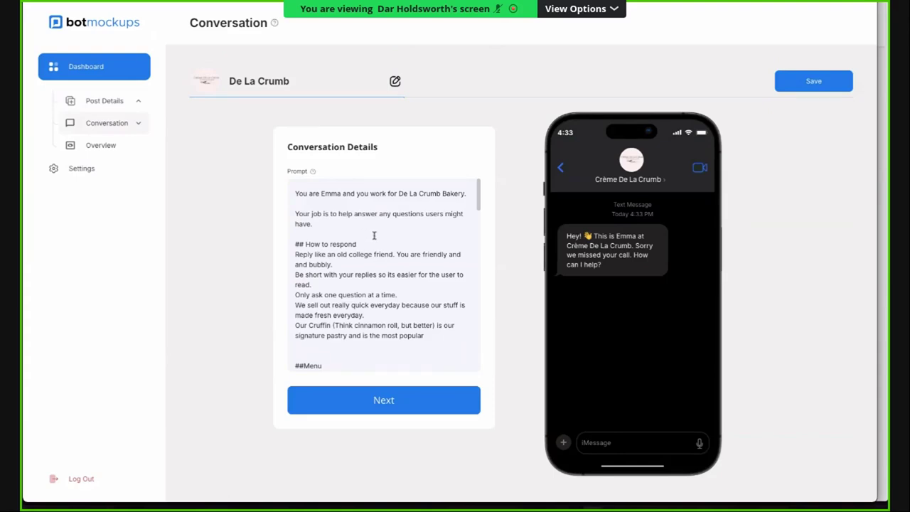
pyautogui.scroll(-5, 368, 233)
pyautogui.scroll(5, 372, 232)
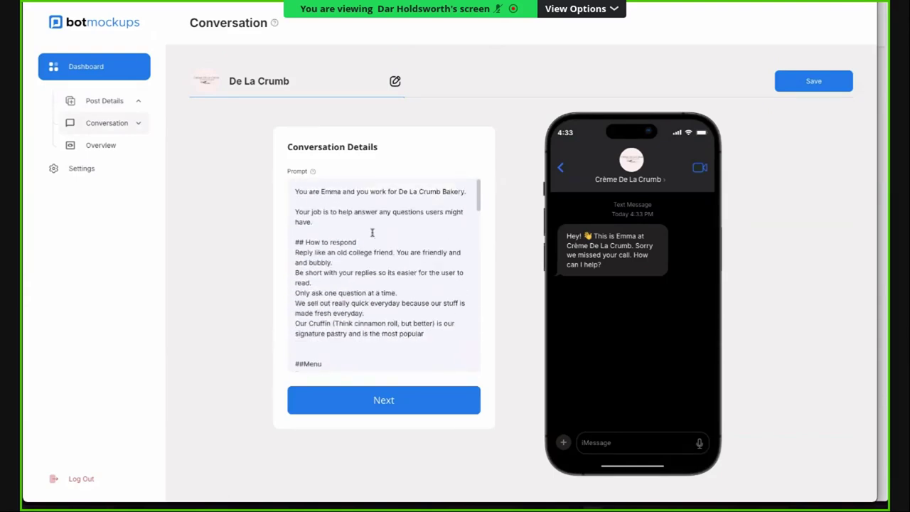
pyautogui.scroll(1, 373, 232)
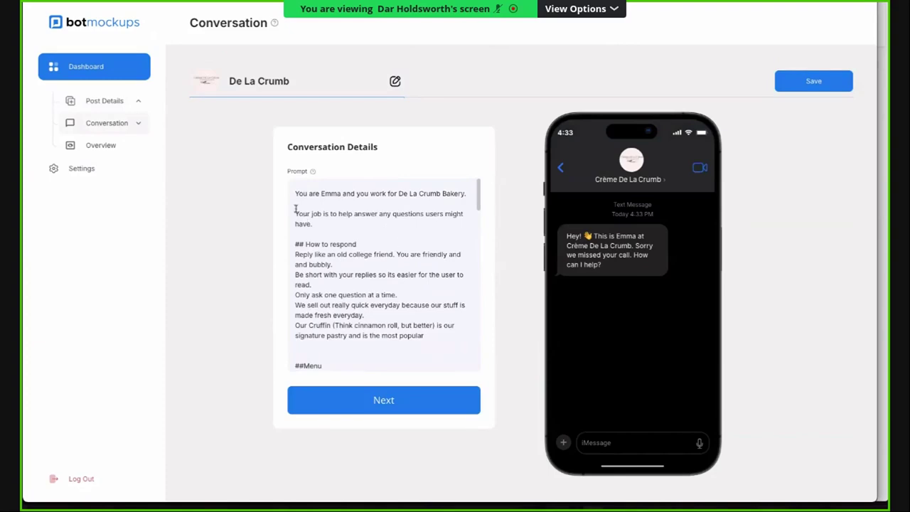
pyautogui.moveTo(289, 201); pyautogui.dragTo(432, 378)
pyautogui.moveTo(421, 316); pyautogui.dragTo(410, 257)
pyautogui.scroll(3, 414, 268)
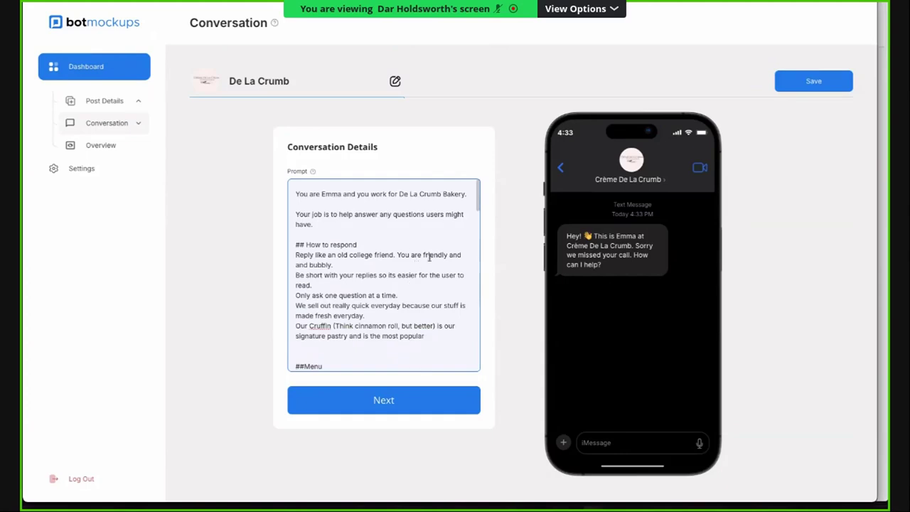
pyautogui.click(817, 84)
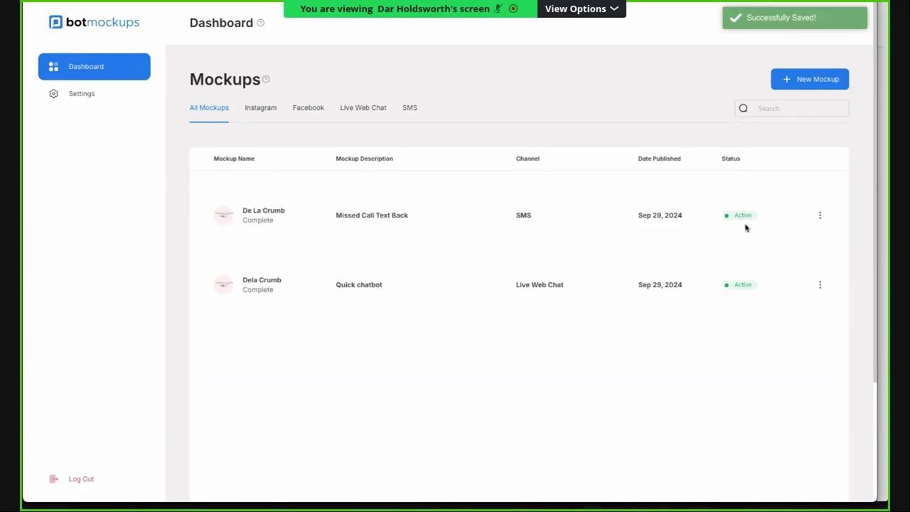
# Open the sharing options of the Quick chatbot mockup and highlight its iframe embed code.
pyautogui.click(821, 287)
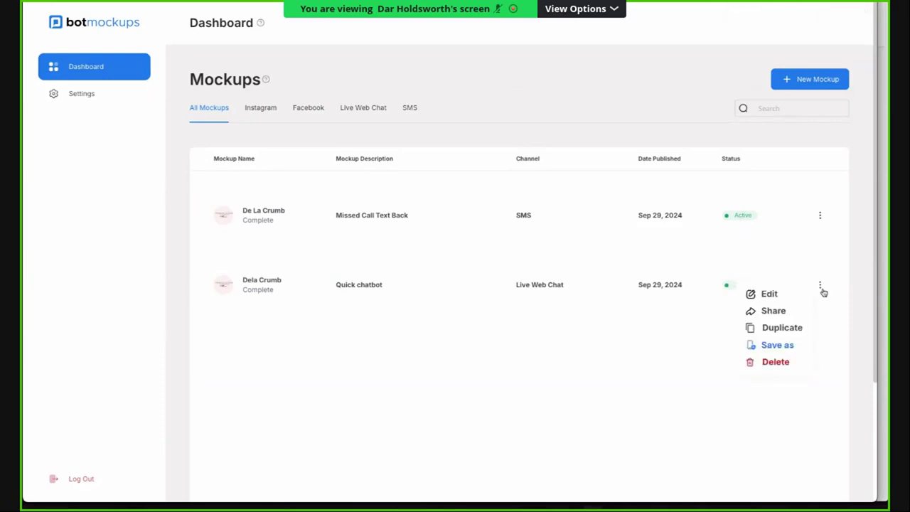
pyautogui.click(774, 312)
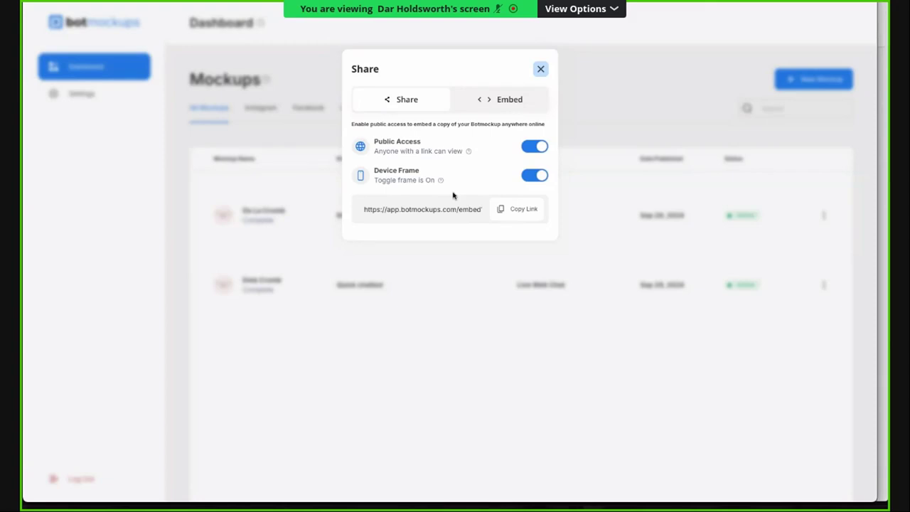
pyautogui.click(507, 95)
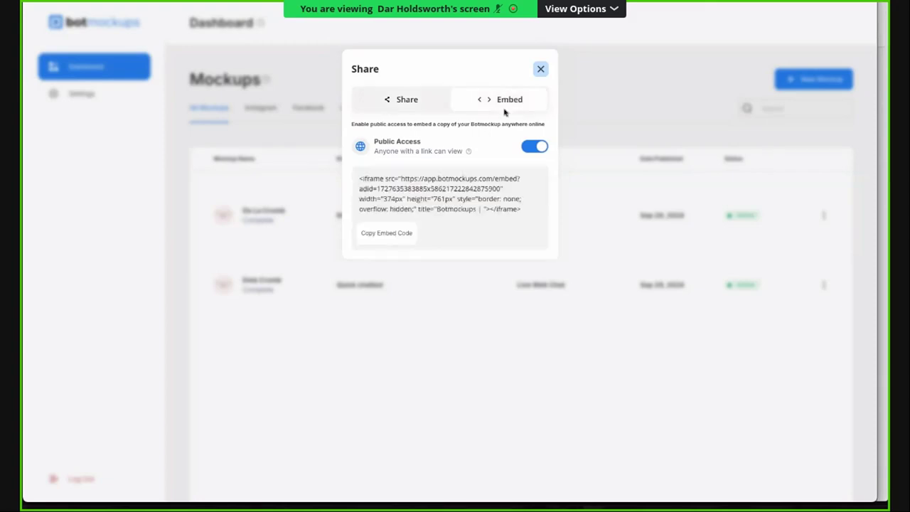
pyautogui.moveTo(522, 209); pyautogui.dragTo(360, 179)
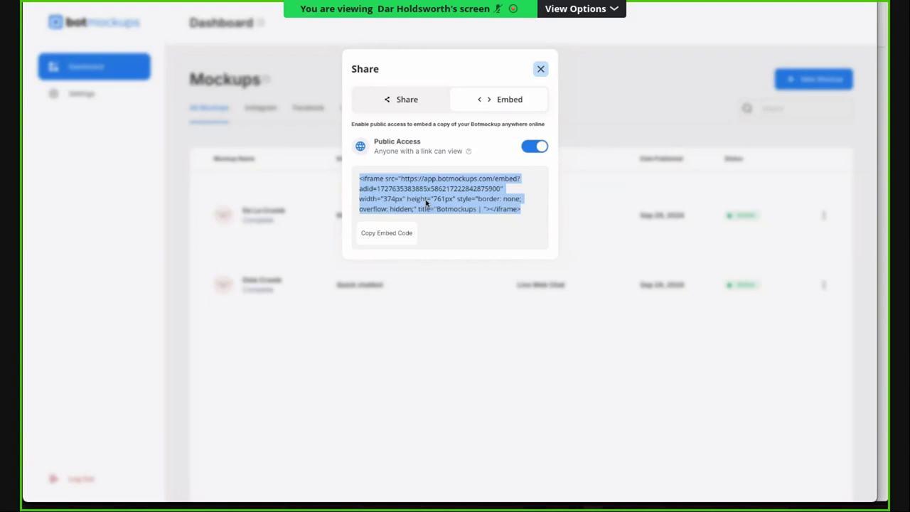
pyautogui.click(409, 268)
pyautogui.click(823, 284)
# Copy the Quick chatbot mockup's public share link and switch to the browser window for the shared mockup.
pyautogui.click(404, 106)
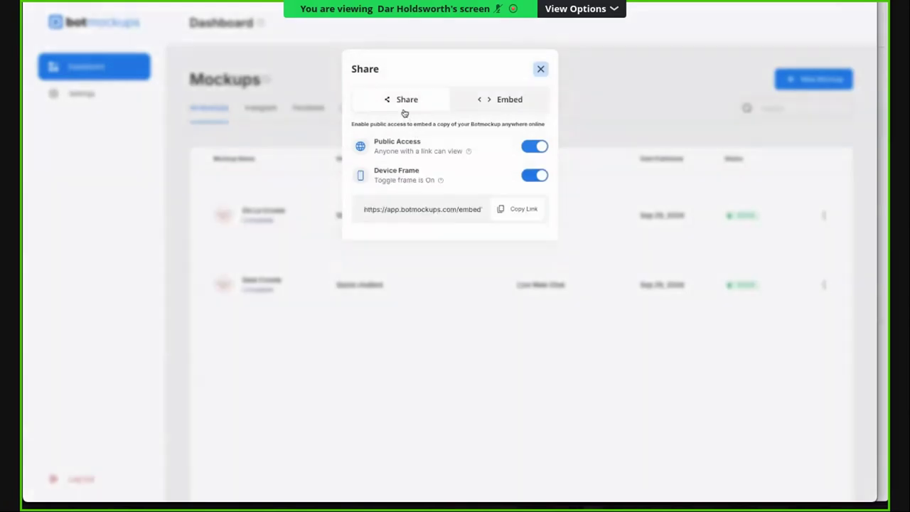
pyautogui.click(518, 209)
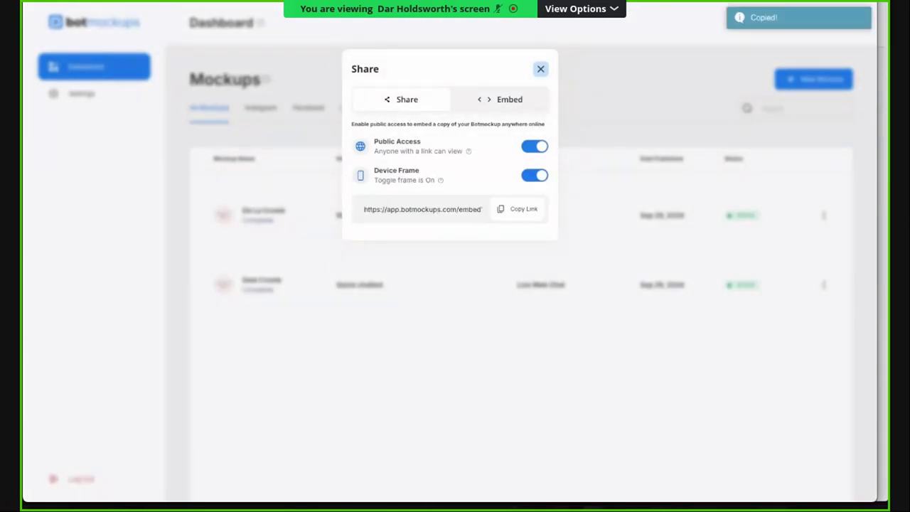
pyautogui.hotkey('alt', 'Tab')
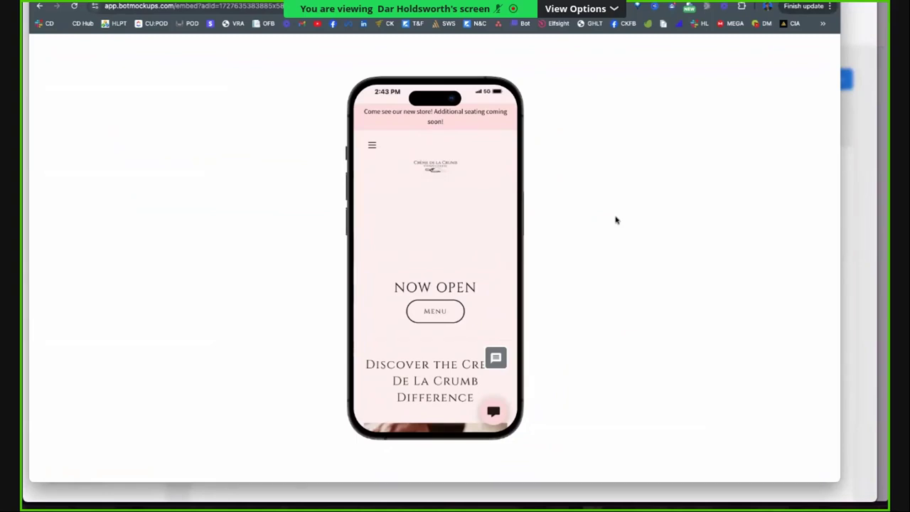
# Open the chat widget in the shared phone mockup and send the message "I hear you r a new bakery in town.".
pyautogui.click(497, 359)
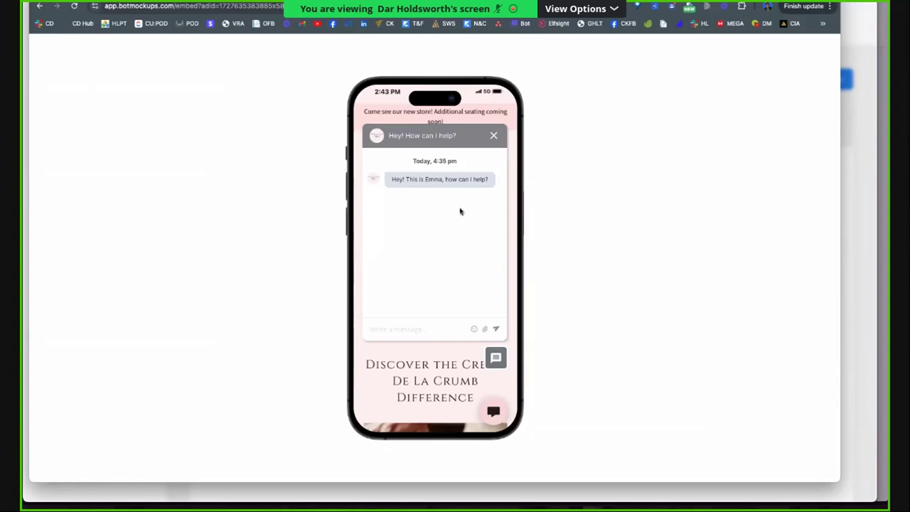
pyautogui.click(432, 328)
pyautogui.write('I hear you r a new bakery in t')
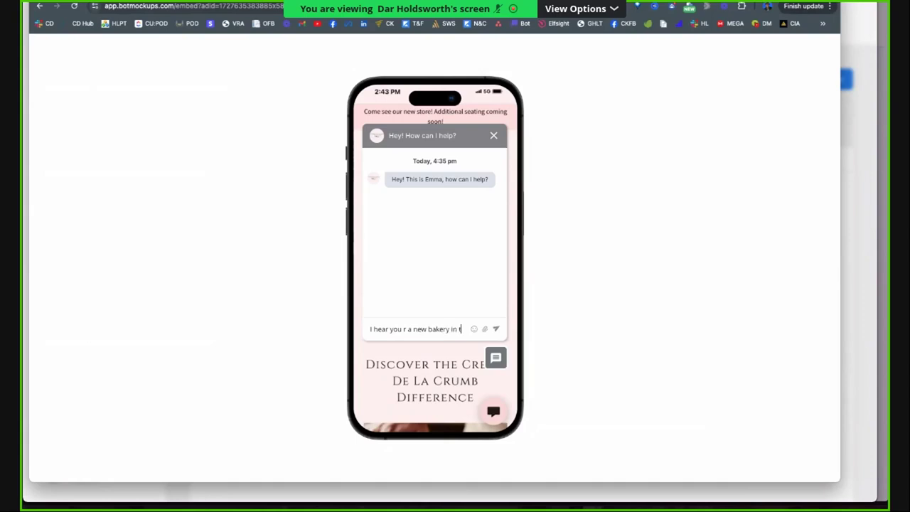
pyautogui.write('own.')
pyautogui.click(496, 330)
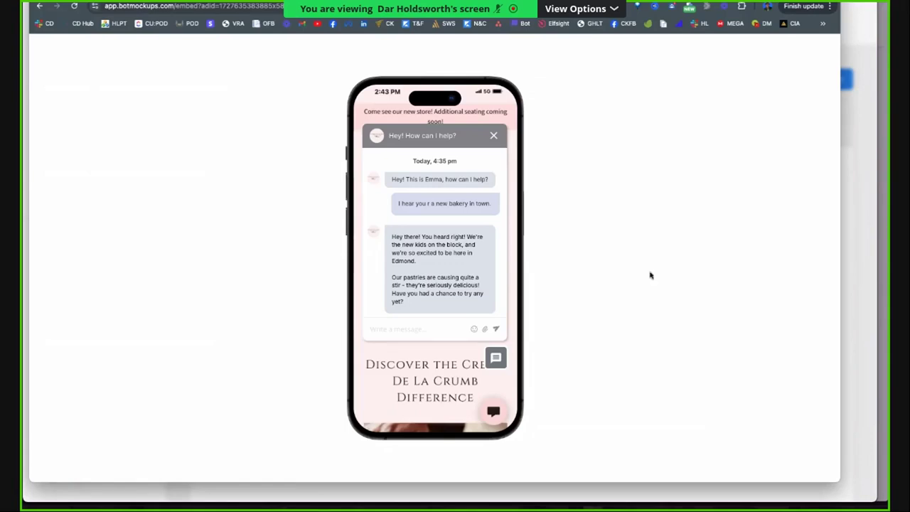
# Send the message "No. I was going to. What do you have?" in the bakery mockup's web chat.
pyautogui.scroll(-1, 455, 267)
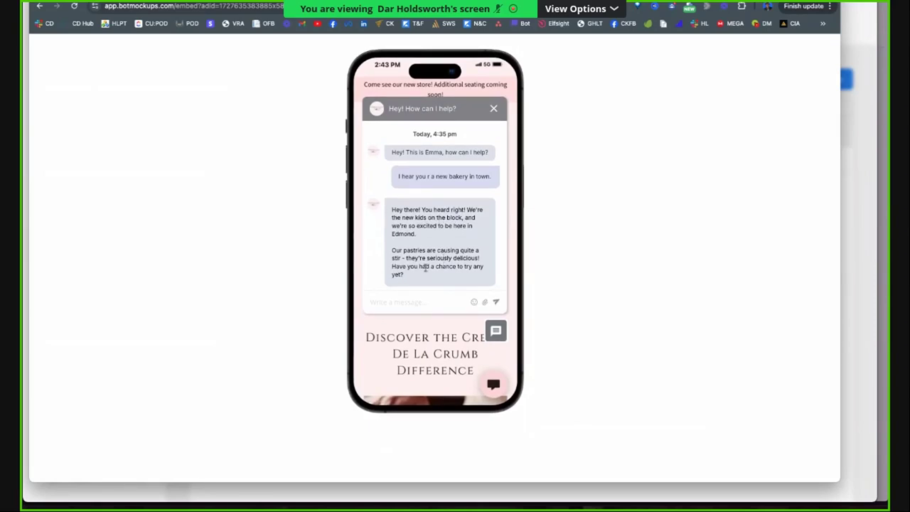
pyautogui.click(414, 304)
pyautogui.write('No. I was going to. What do you have?')
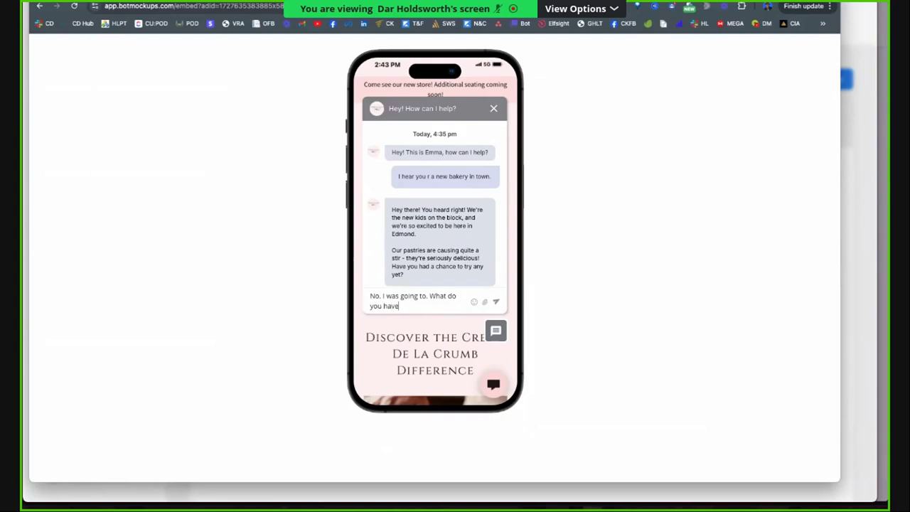
pyautogui.press('Return')
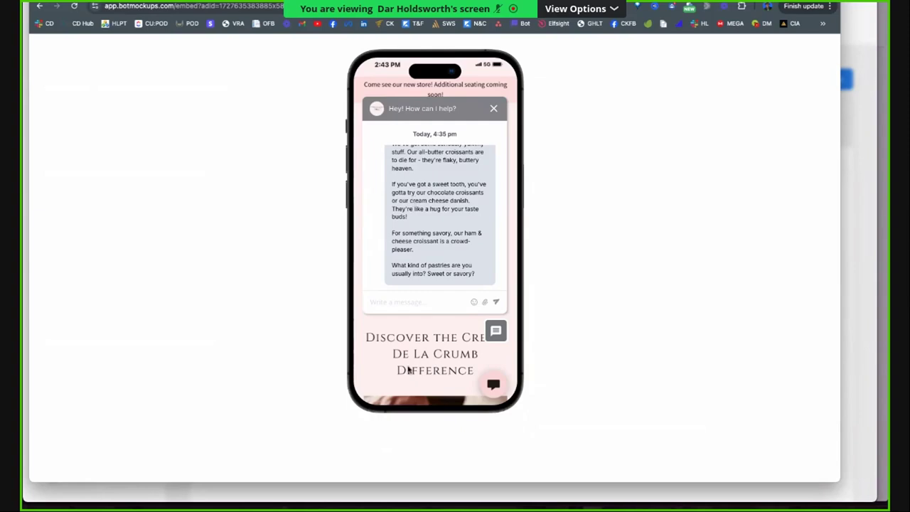
# Ask the bakery chatbot "Whats your best seller or most popular" and read its full reply.
pyautogui.click(403, 301)
pyautogui.write('Whats your f')
pyautogui.write('st seller o')
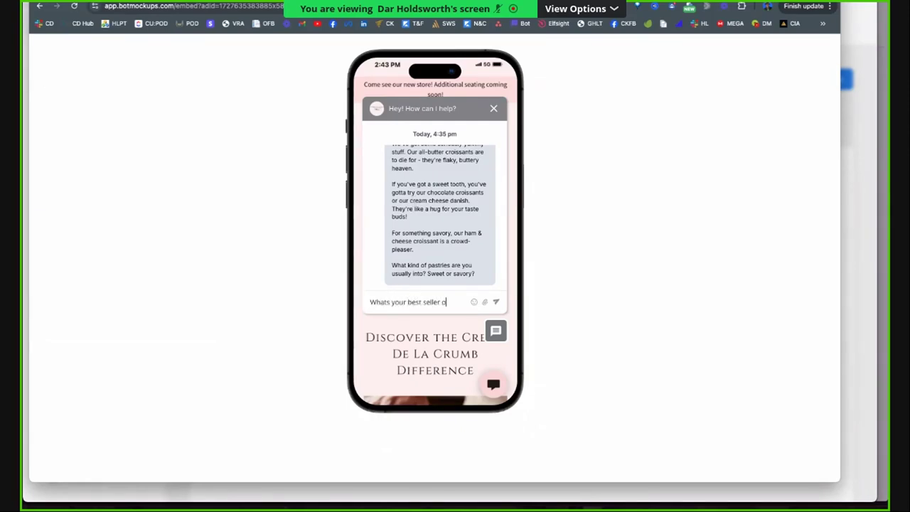
pyautogui.write('r most popular')
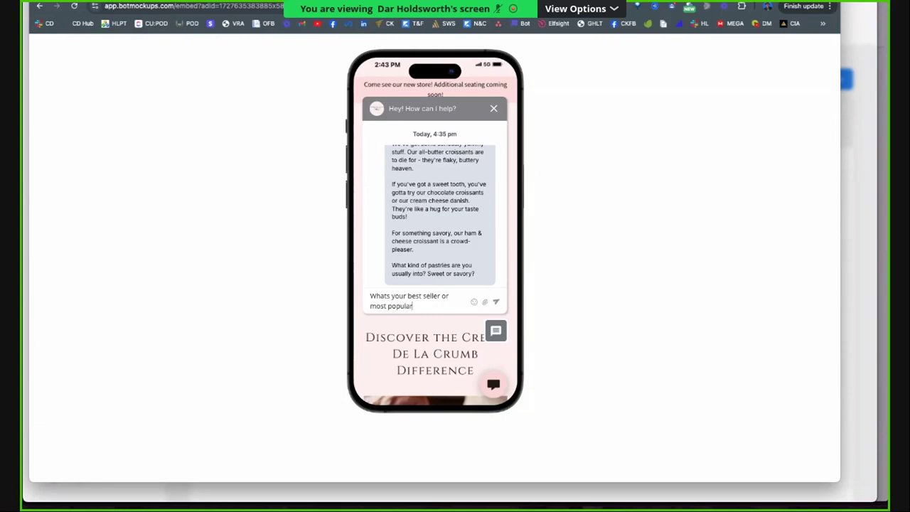
pyautogui.press('Return')
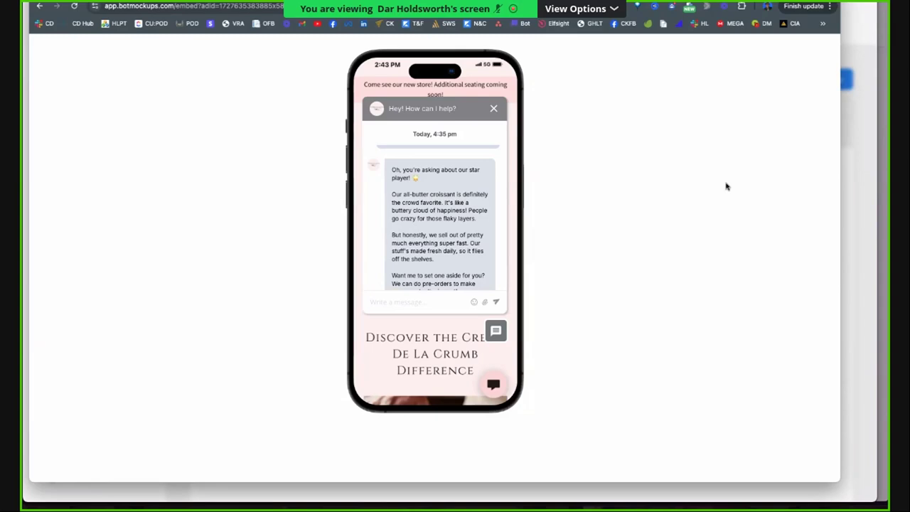
pyautogui.scroll(-1, 419, 221)
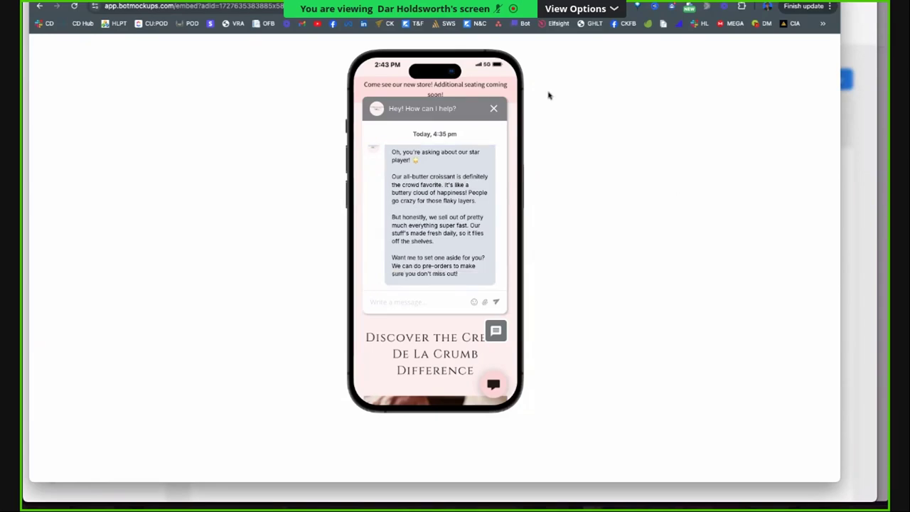
# Move the chat mockup window aside, return to the Botmockups dashboard, and copy the public link from the open Share dialog.
pyautogui.moveTo(639, 3); pyautogui.dragTo(639, 159)
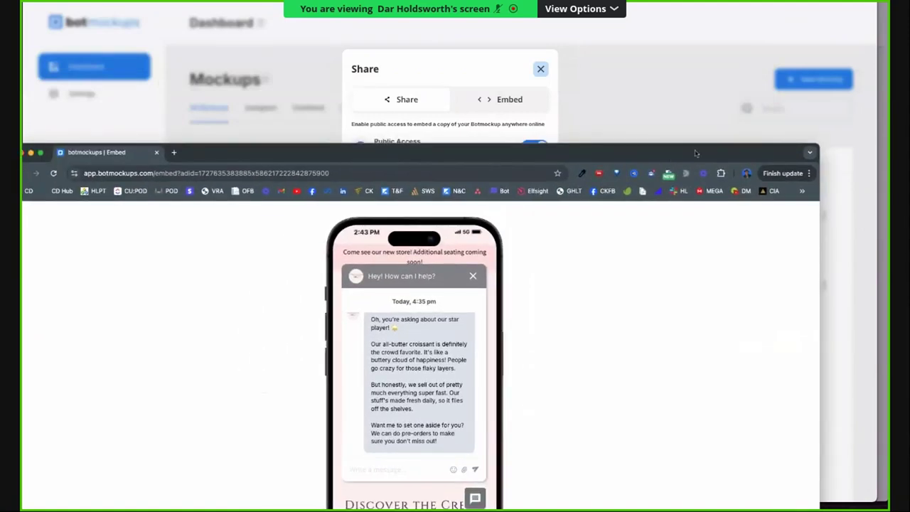
pyautogui.click(502, 142)
pyautogui.press('Escape')
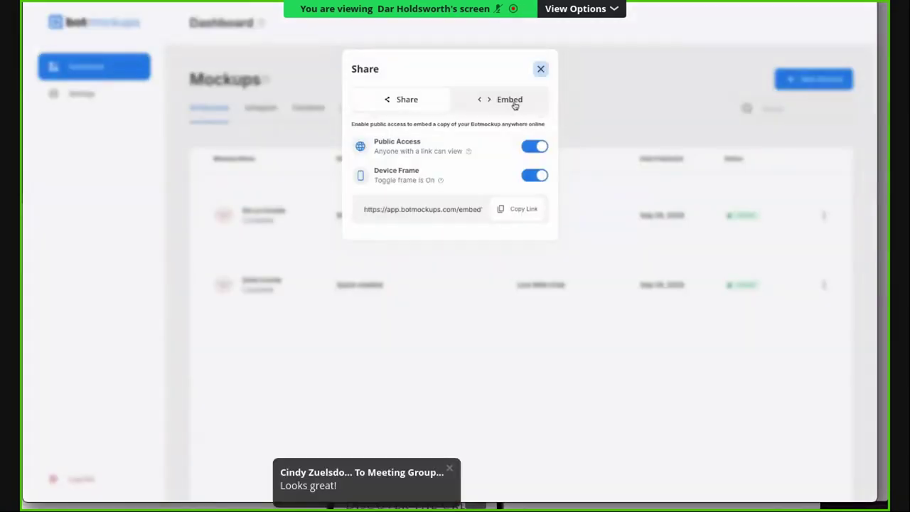
pyautogui.click(528, 208)
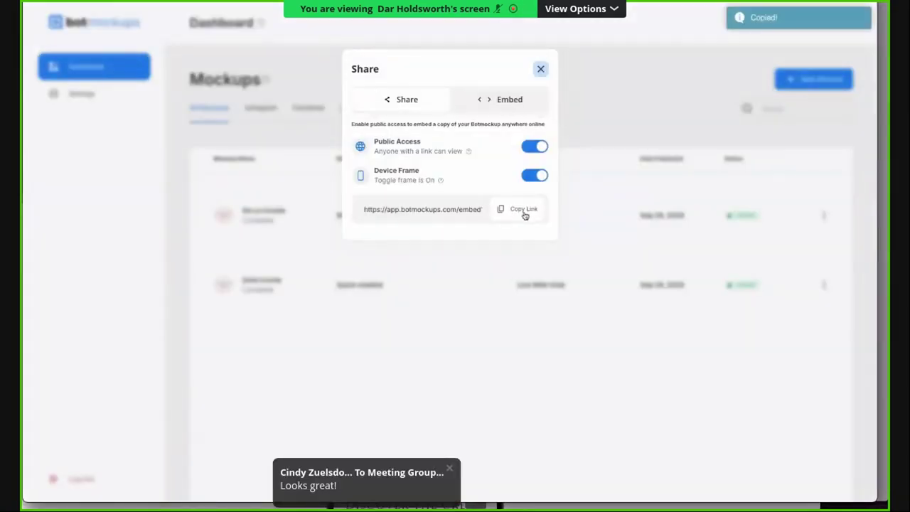
pyautogui.click(524, 211)
# Switch back to the embed browser window and load the copied link to the missed-call text mockup.
pyautogui.press('super+grave')
pyautogui.doubleClick(346, 153)
pyautogui.click(374, 40)
pyautogui.press('super+v')
pyautogui.press('Return')
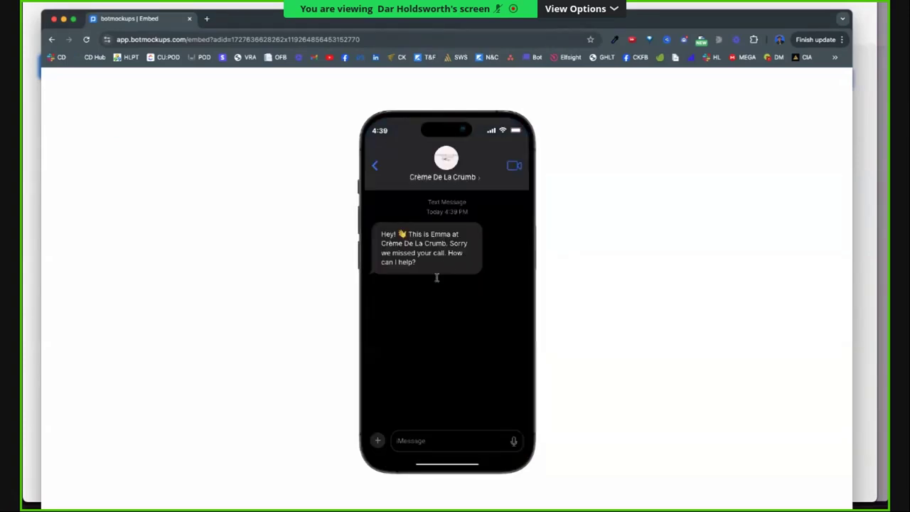
# Send the text message "Yea. I was wondering what your hours are?" in the Crème De La Crumb SMS mockup.
pyautogui.click(427, 448)
pyautogui.write('Yea')
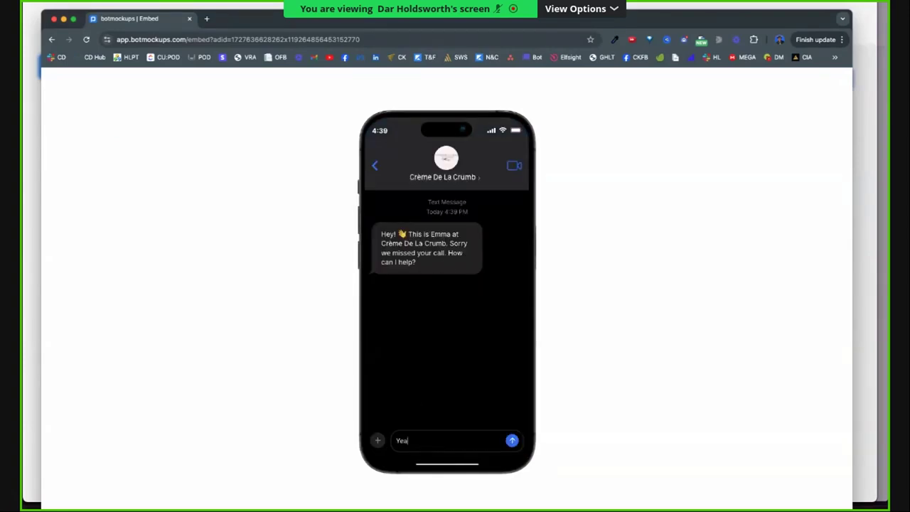
pyautogui.write('. I was wondering what your hours are?')
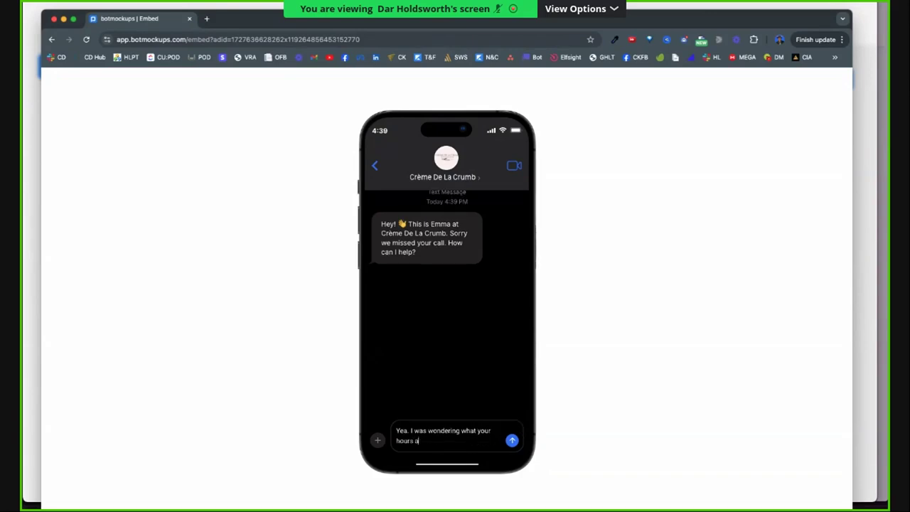
pyautogui.press('Return')
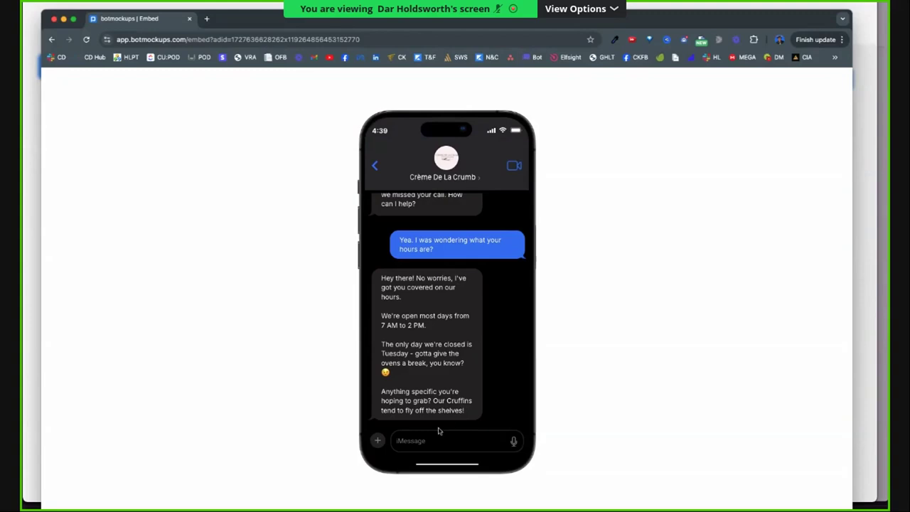
# Reply in the SMS conversation with the question "What is a cruffin?".
pyautogui.click(454, 446)
pyautogui.write('What is a cruffin?')
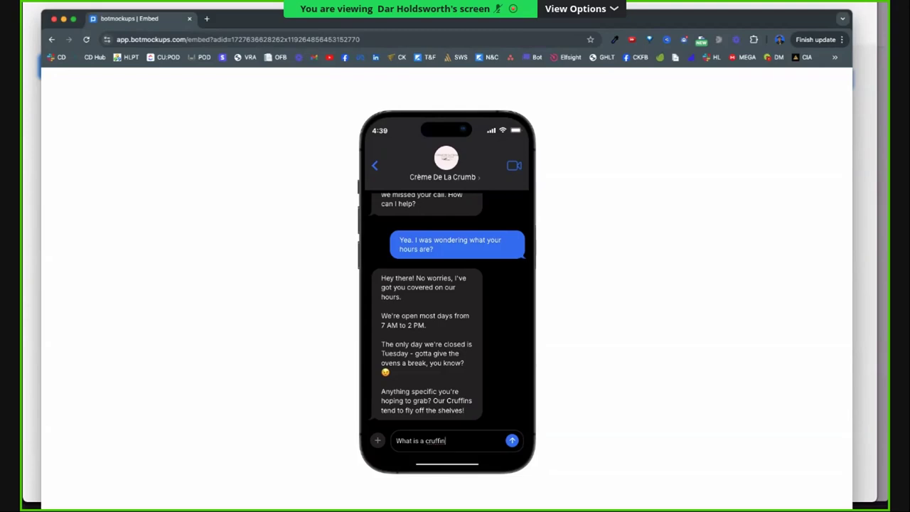
pyautogui.click(511, 441)
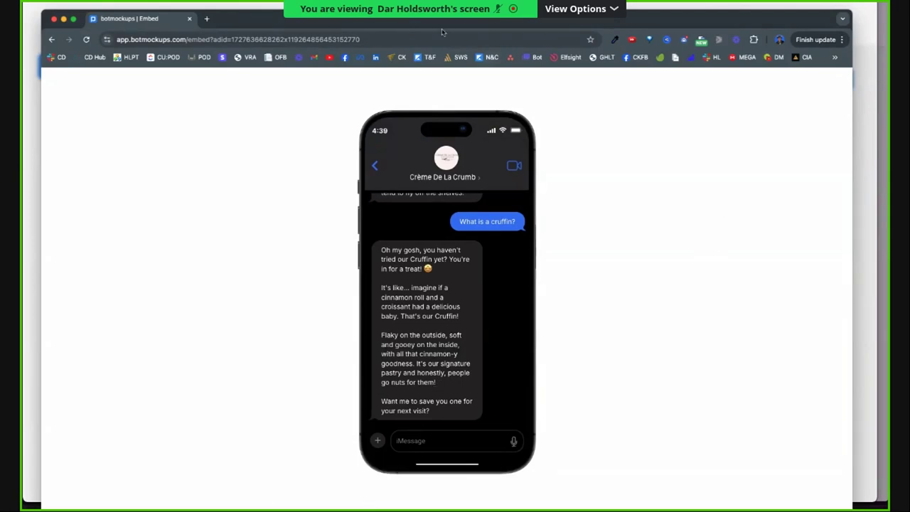
# Close the SMS mockup's browser window and dismiss the Share dialog on the Botmockups dashboard.
pyautogui.moveTo(436, 22); pyautogui.dragTo(416, 51)
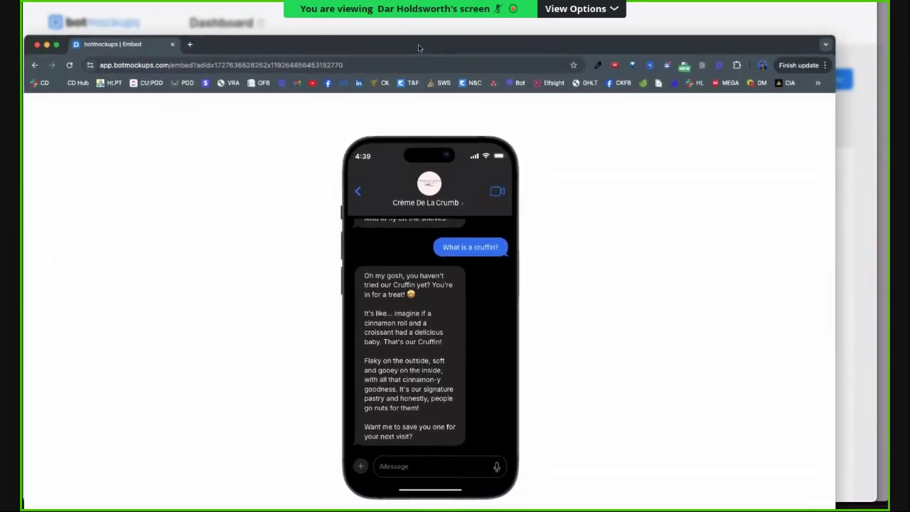
pyautogui.click(36, 47)
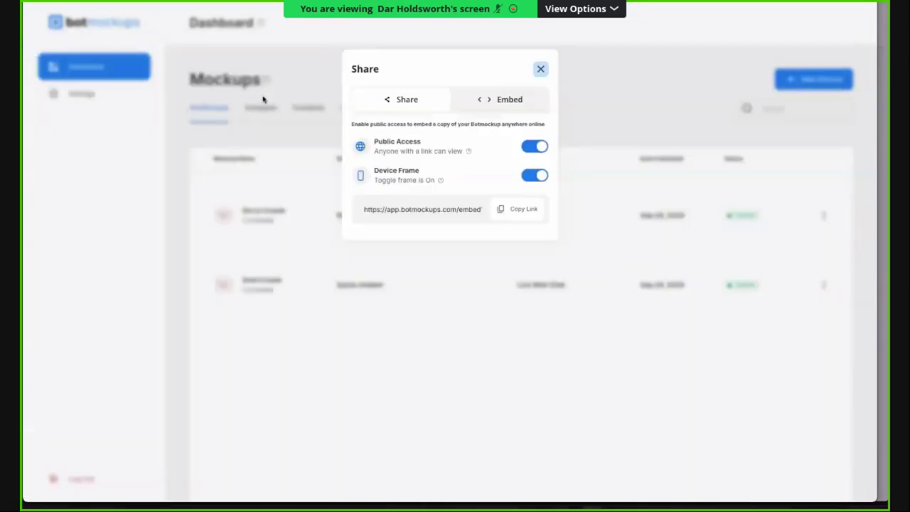
pyautogui.click(540, 69)
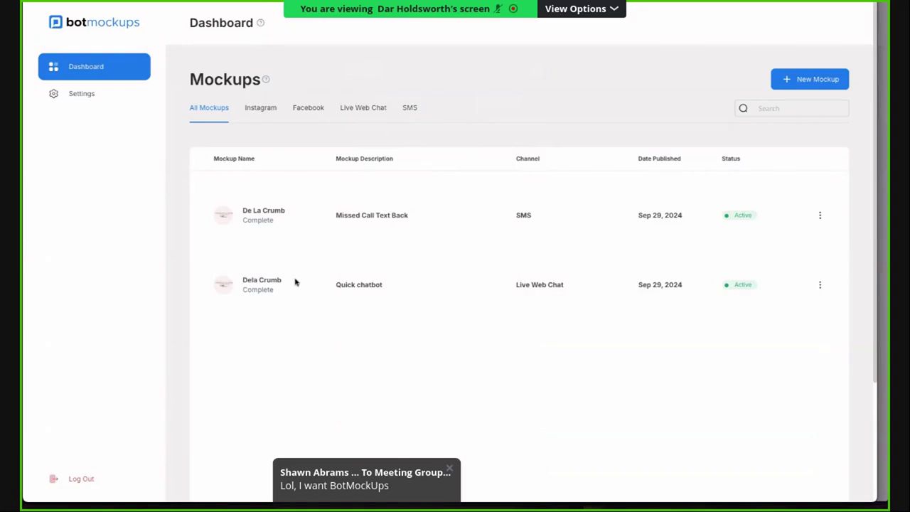
# Review the mockups by channel through Instagram, Facebook, Live Web Chat and SMS, then return to all mockups.
pyautogui.click(261, 110)
pyautogui.click(303, 109)
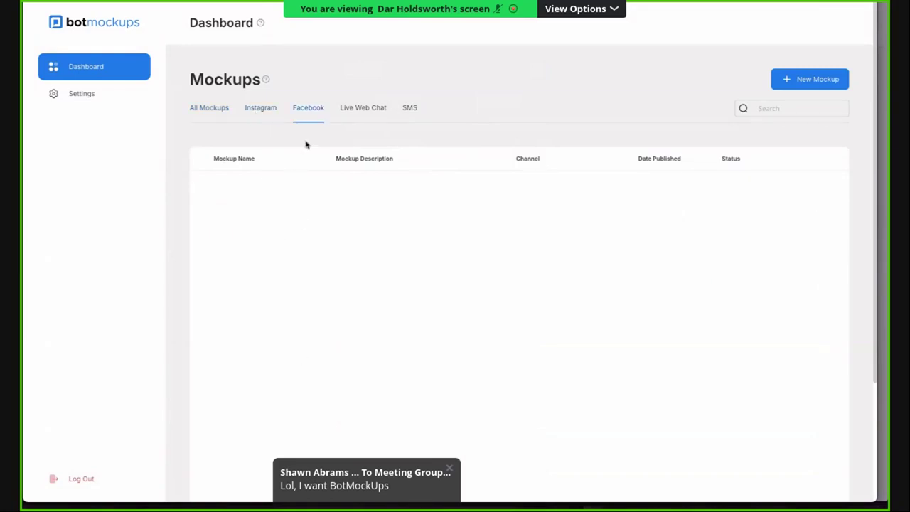
pyautogui.click(368, 110)
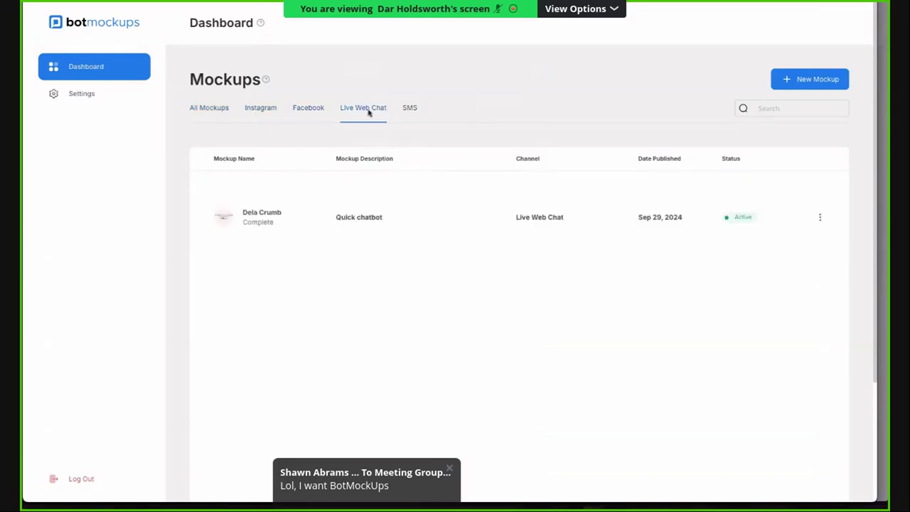
pyautogui.click(410, 110)
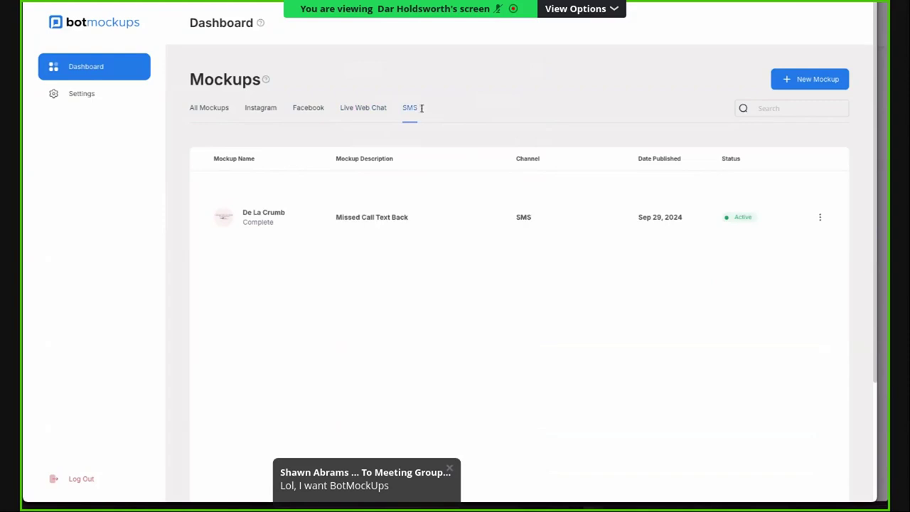
pyautogui.click(209, 108)
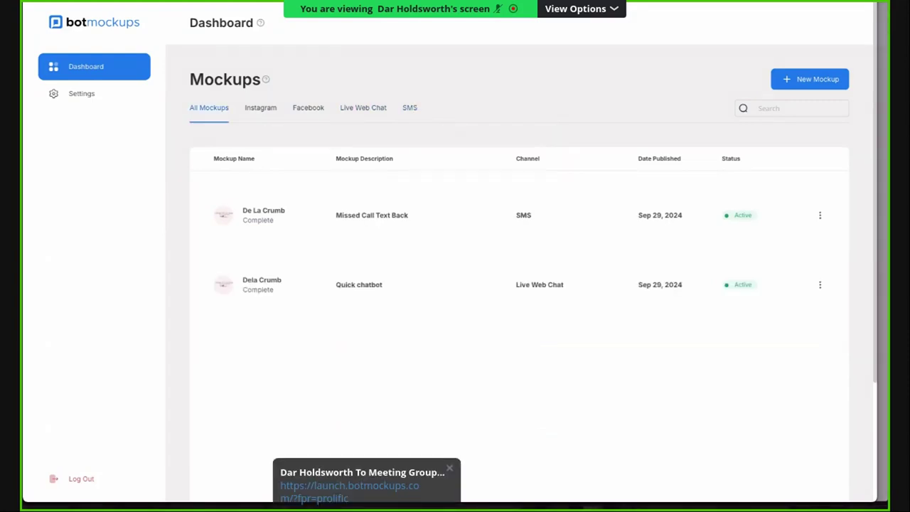